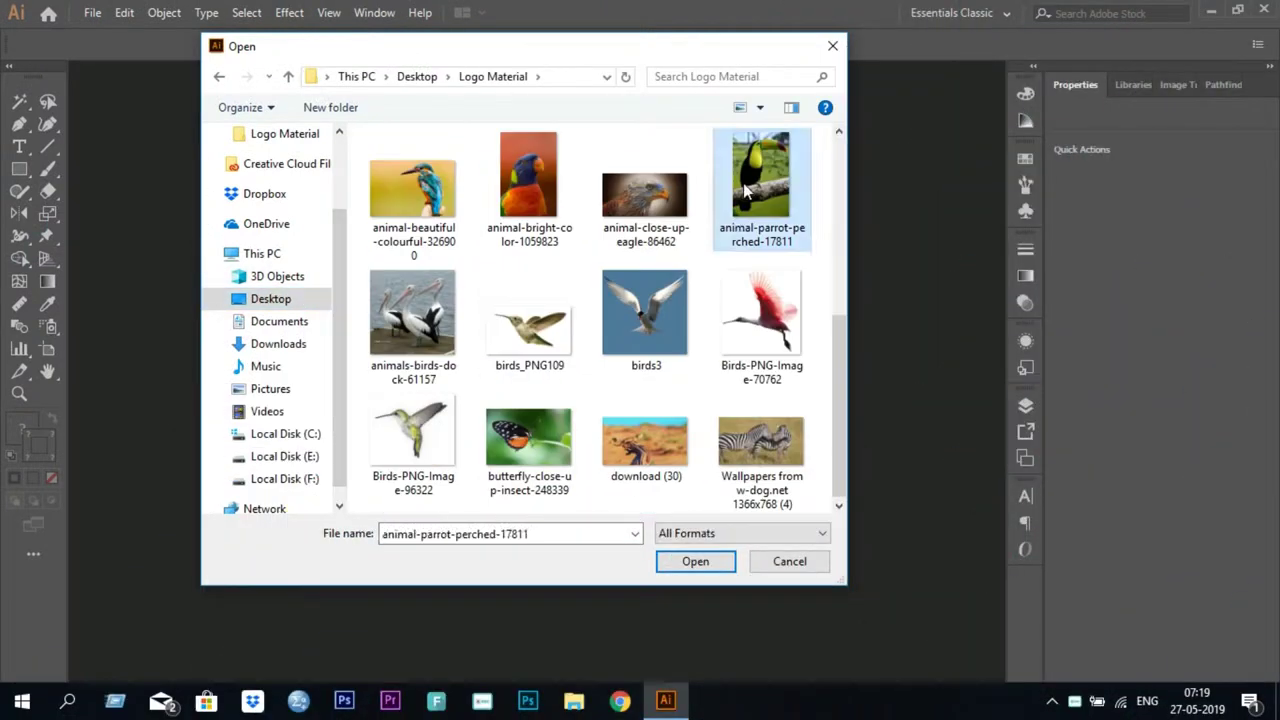
Open the toucan photo animal-parrot-perched-17811.jpg as a new document.
double_click(745, 190)
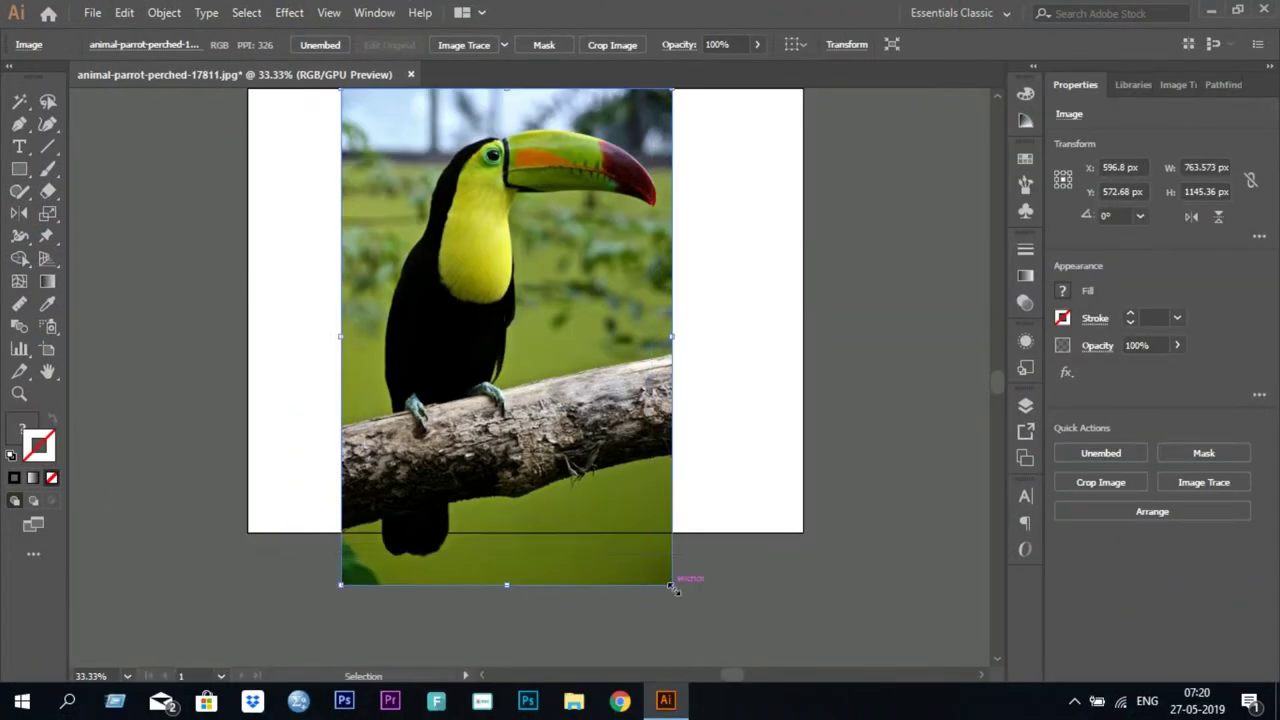
Draw an unfilled circle with the Ellipse tool and move it onto the head's curve.
key("l")
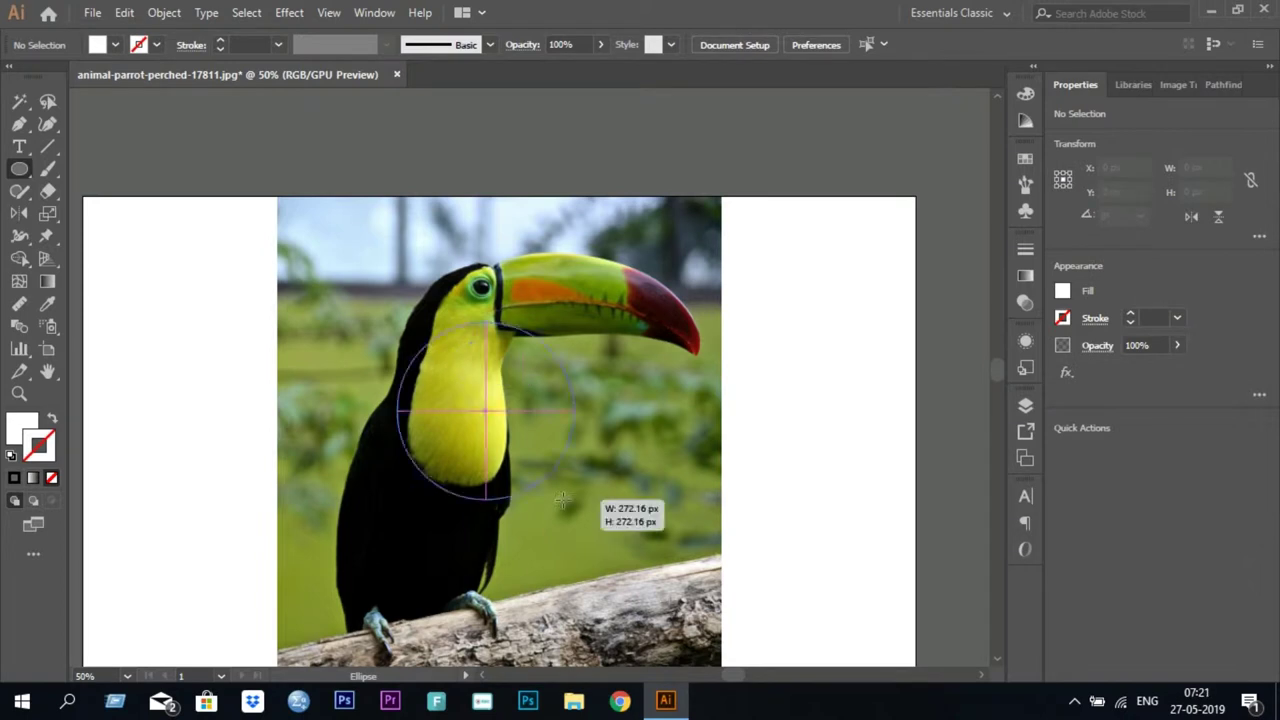
left_click_drag(562, 500, 701, 626)
left_click(51, 477)
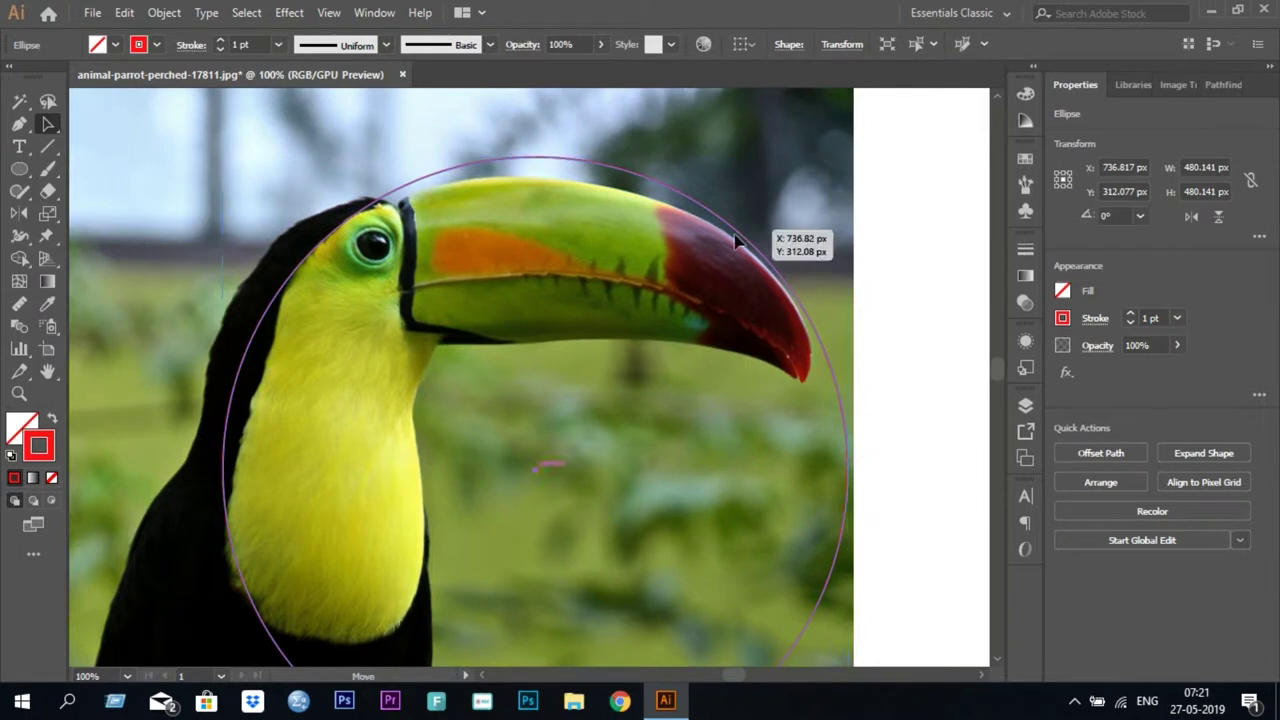
left_click_drag(636, 176, 733, 232)
Position and enlarge circles along the beak's top edge and the head curve.
key("ctrl+minus")
key("ctrl+minus")
key("ctrl+minus")
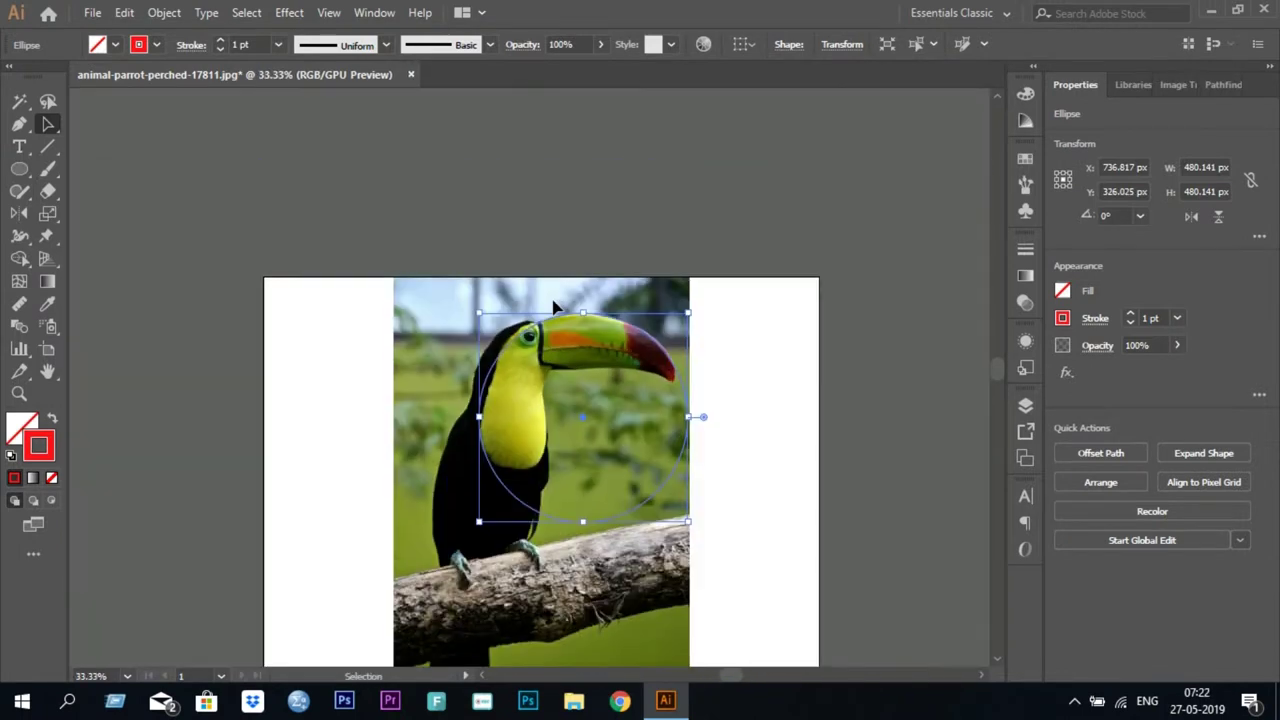
key("ctrl+plus")
key("ctrl+plus")
mouse_move(665, 287)
left_mouse_down()
mouse_move(662, 230)
mouse_move(707, 240)
left_mouse_up()
key("ctrl+plus")
key("ctrl+plus")
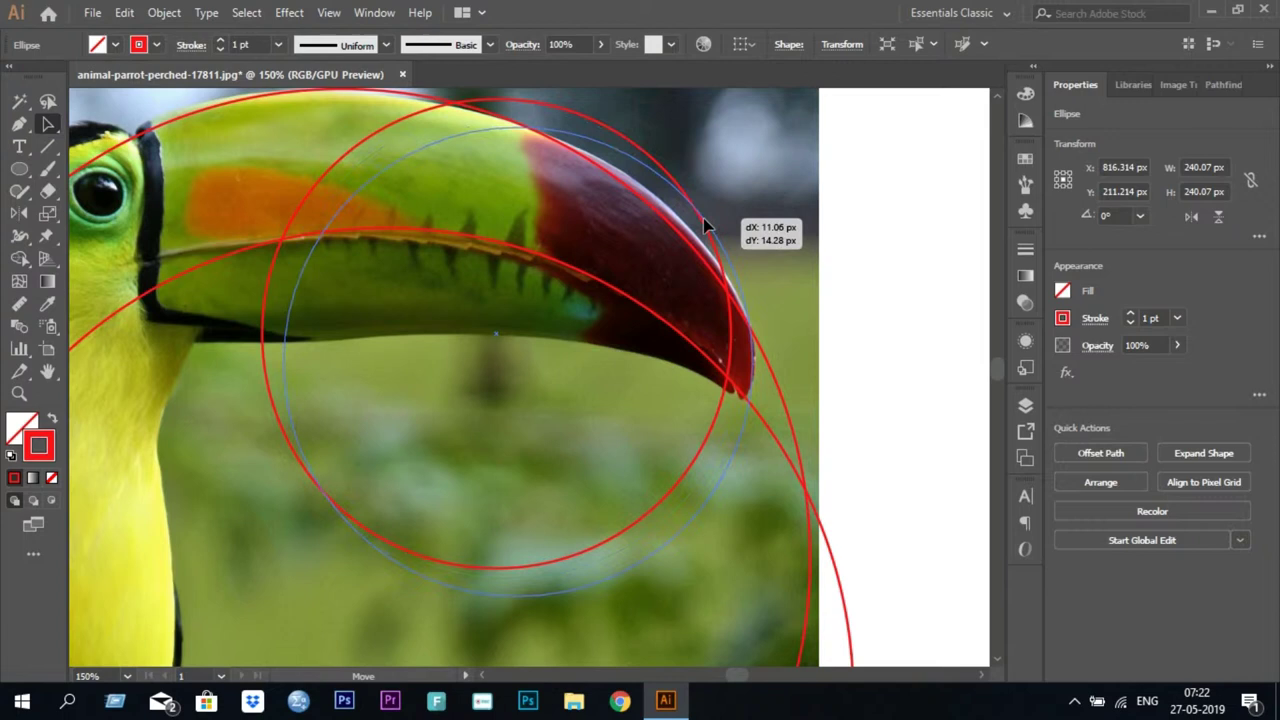
key("ctrl+minus")
left_click_drag(703, 225, 734, 334)
left_click_drag(634, 257, 661, 349)
left_click_drag(544, 236, 548, 248)
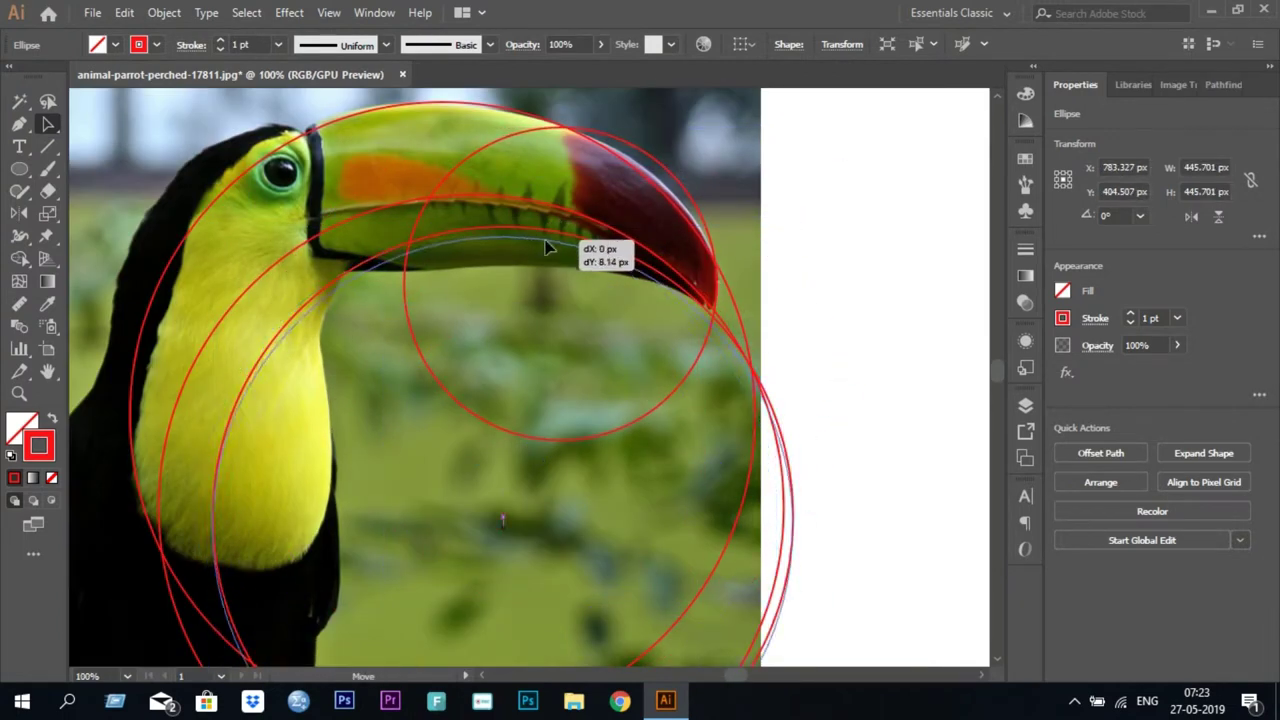
Shrink a small circle and fit it under the beak.
left_click_drag(792, 302, 540, 397)
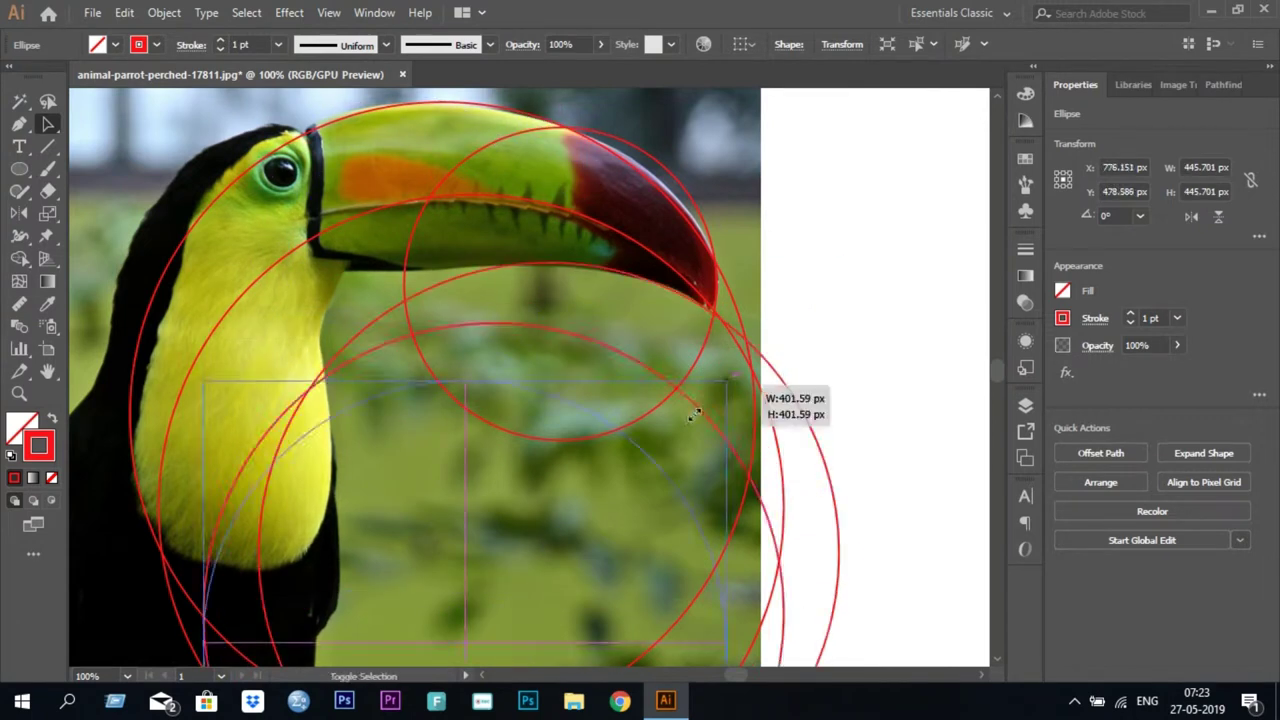
scroll(505, 437, "up", 1)
scroll(606, 380, "up", 3)
scroll(614, 371, "down", 4)
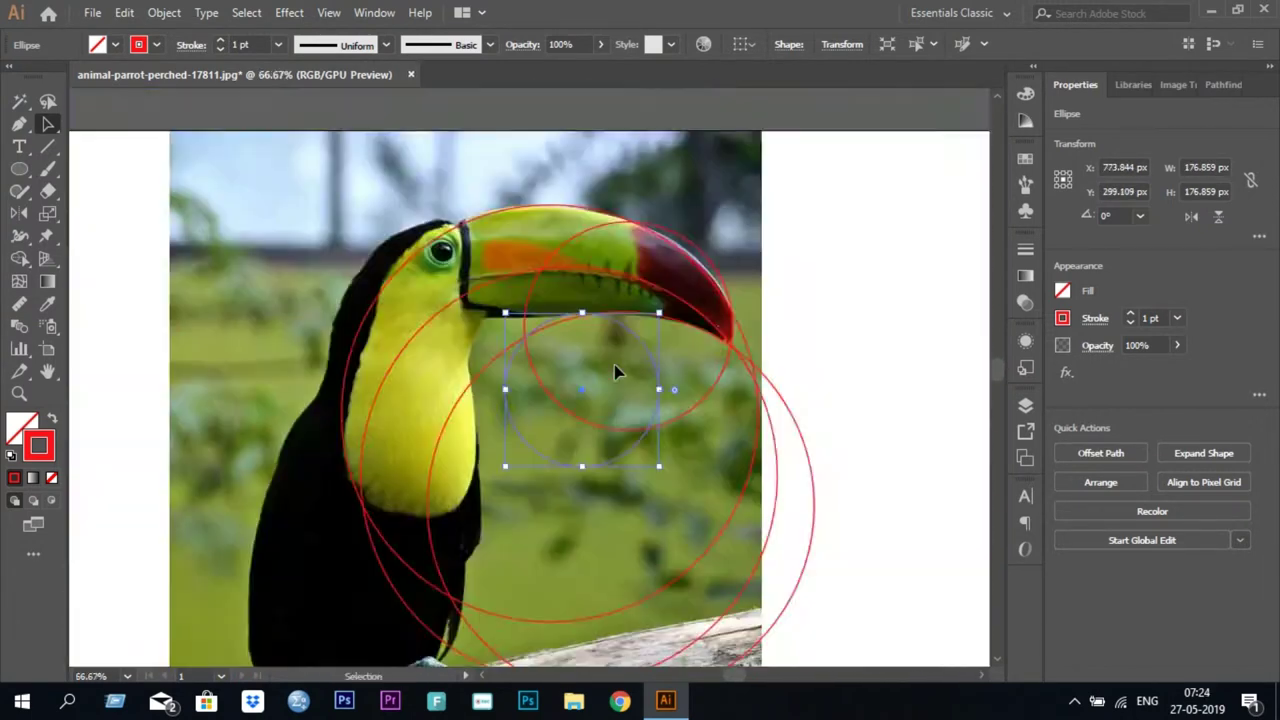
scroll(589, 251, "up", 2)
left_click_drag(522, 449, 588, 247)
scroll(583, 243, "up", 4)
mouse_move(725, 559)
left_mouse_down()
mouse_move(643, 475)
mouse_move(630, 480)
left_mouse_up()
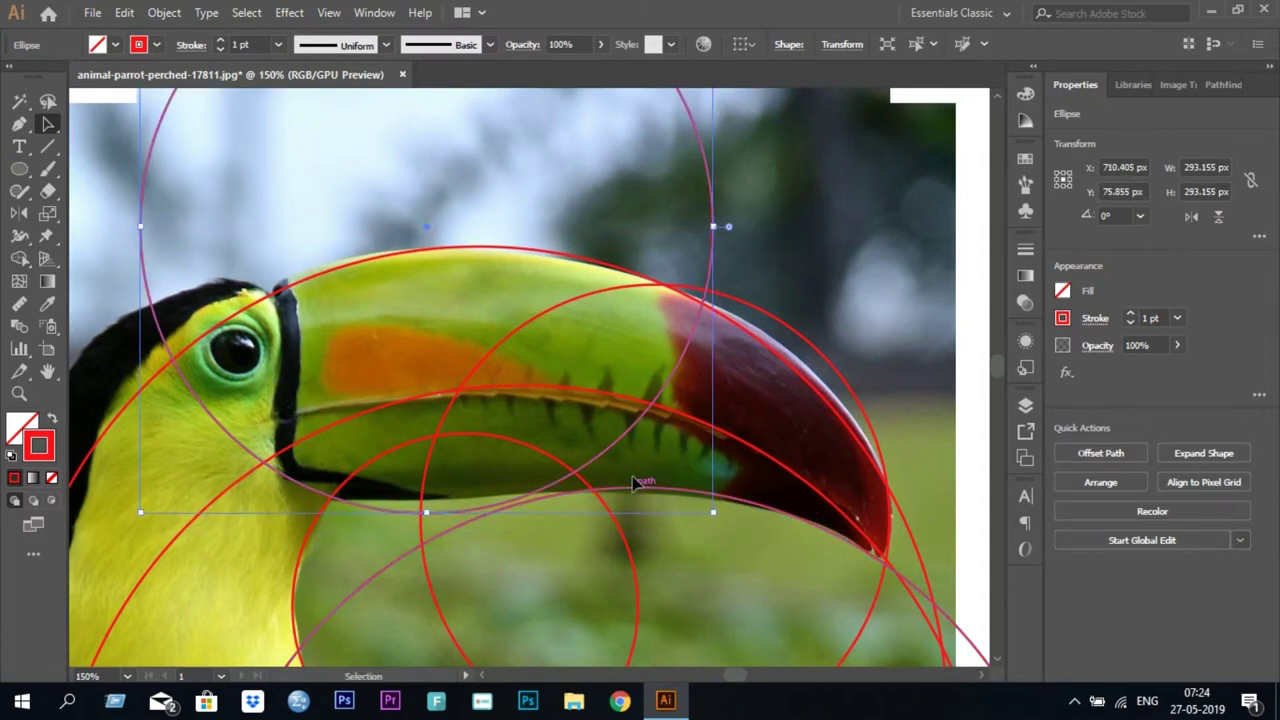
Adjust the remaining circles to follow the beak, head and neck curves.
scroll(656, 399, "down", 2)
scroll(785, 333, "down", 1)
left_click_drag(528, 320, 557, 318)
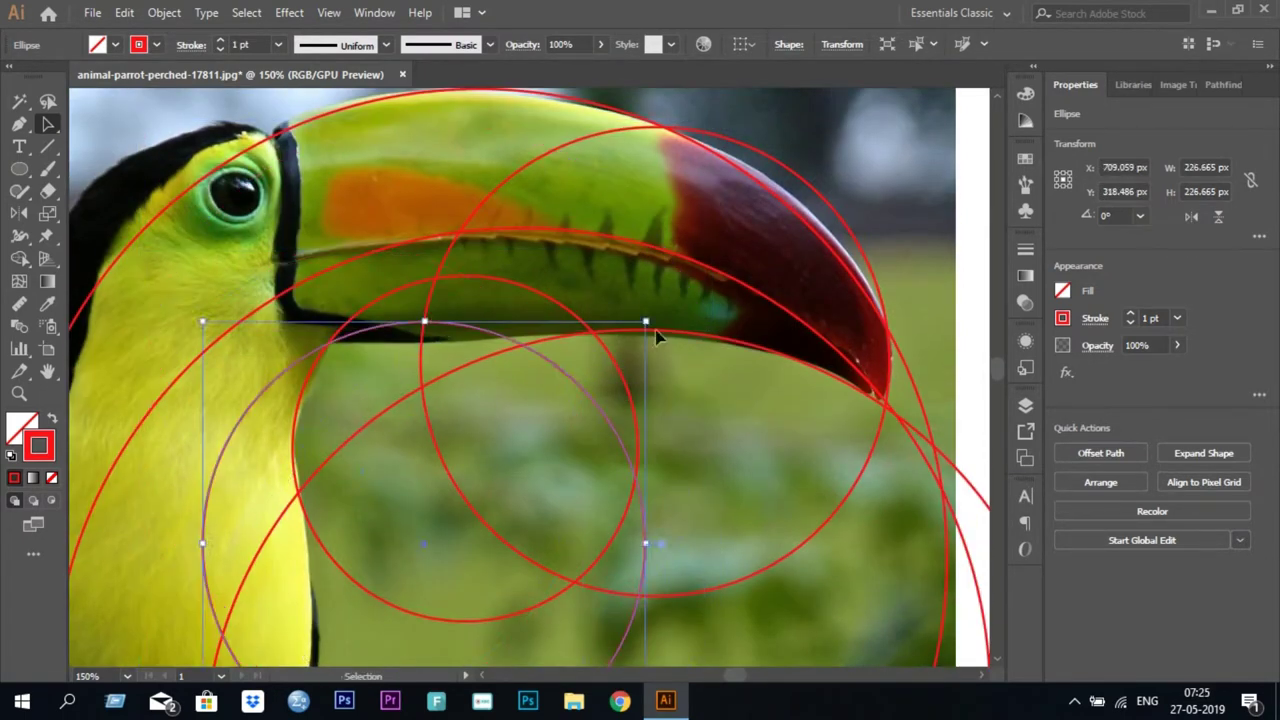
mouse_move(633, 350)
left_mouse_down()
mouse_move(633, 362)
mouse_move(614, 343)
left_mouse_up()
scroll(614, 343, "up", 3)
mouse_move(574, 579)
left_mouse_down()
mouse_move(533, 490)
mouse_move(514, 503)
left_mouse_up()
scroll(514, 503, "down", 3)
mouse_move(549, 292)
left_mouse_down()
mouse_move(569, 432)
mouse_move(663, 257)
mouse_move(529, 323)
left_mouse_up()
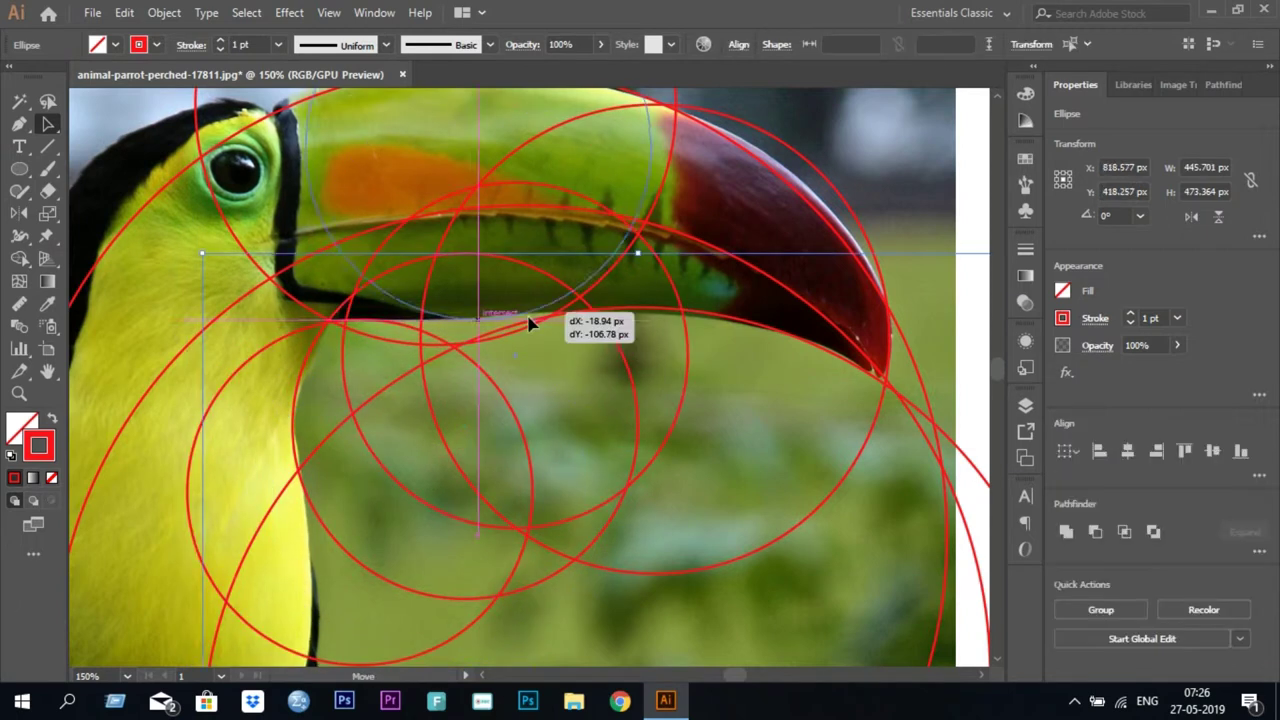
scroll(529, 323, "down", 5)
scroll(500, 410, "up", 3)
scroll(500, 414, "up", 3)
Resize and move guide circles along the chest and body, including a 787.073 px circle along the back.
left_click(640, 380)
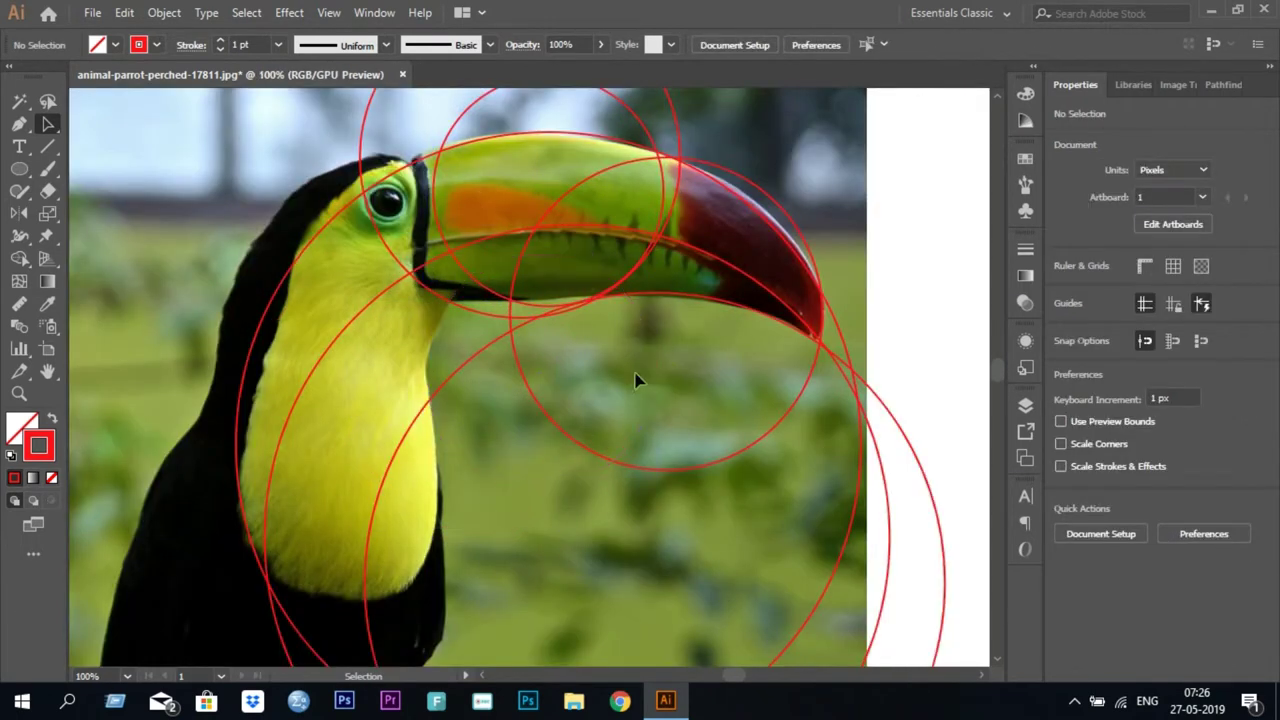
left_click_drag(640, 380, 112, 258)
key("shift+m")
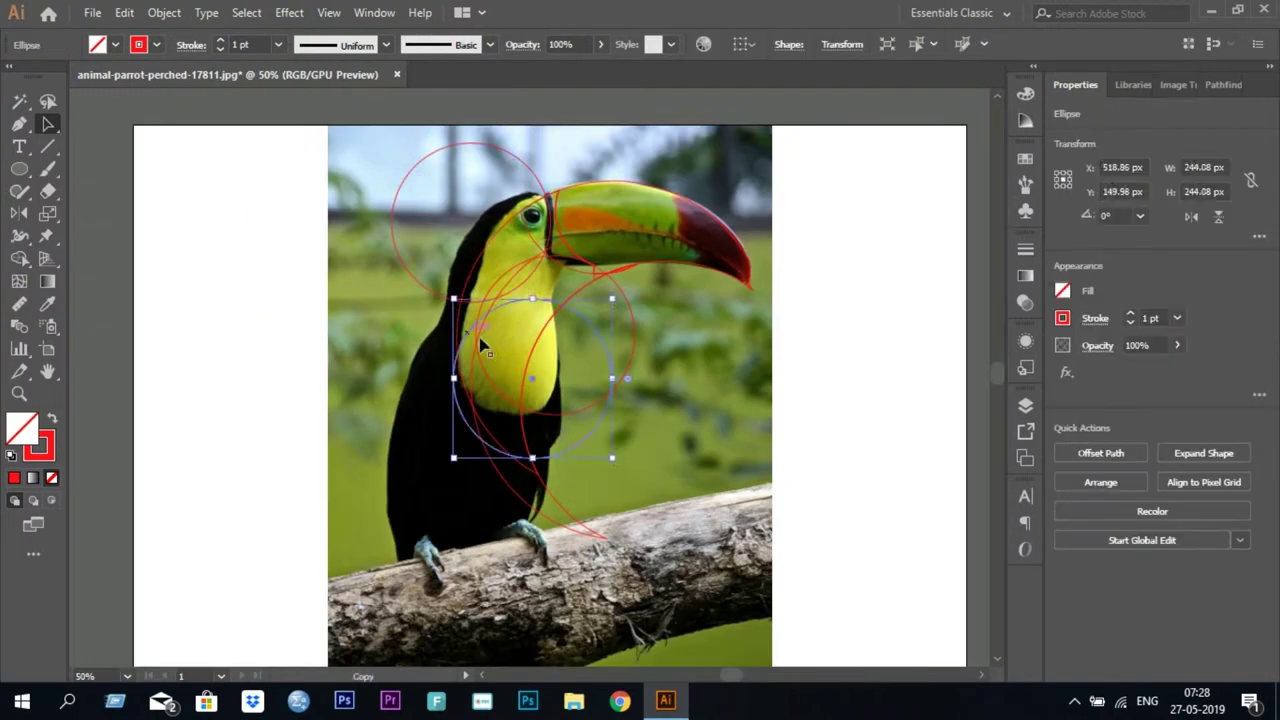
left_click_drag(486, 343, 657, 357)
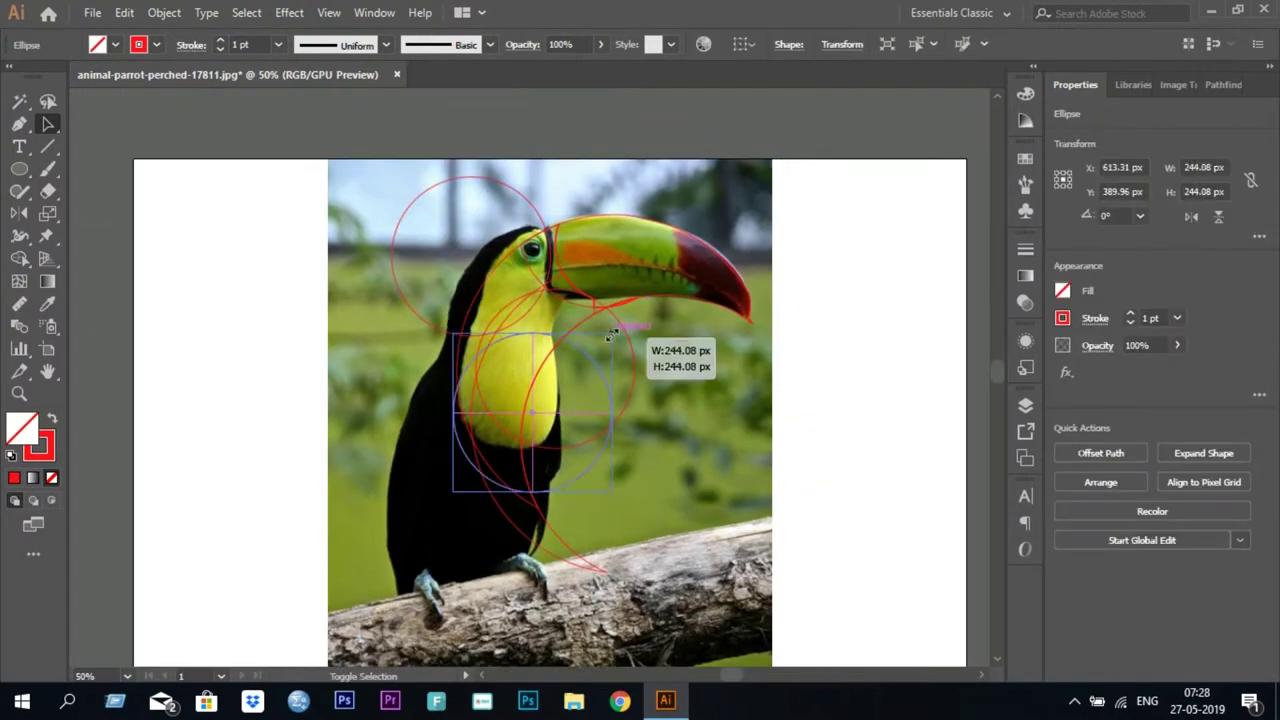
scroll(540, 235, "up", 1)
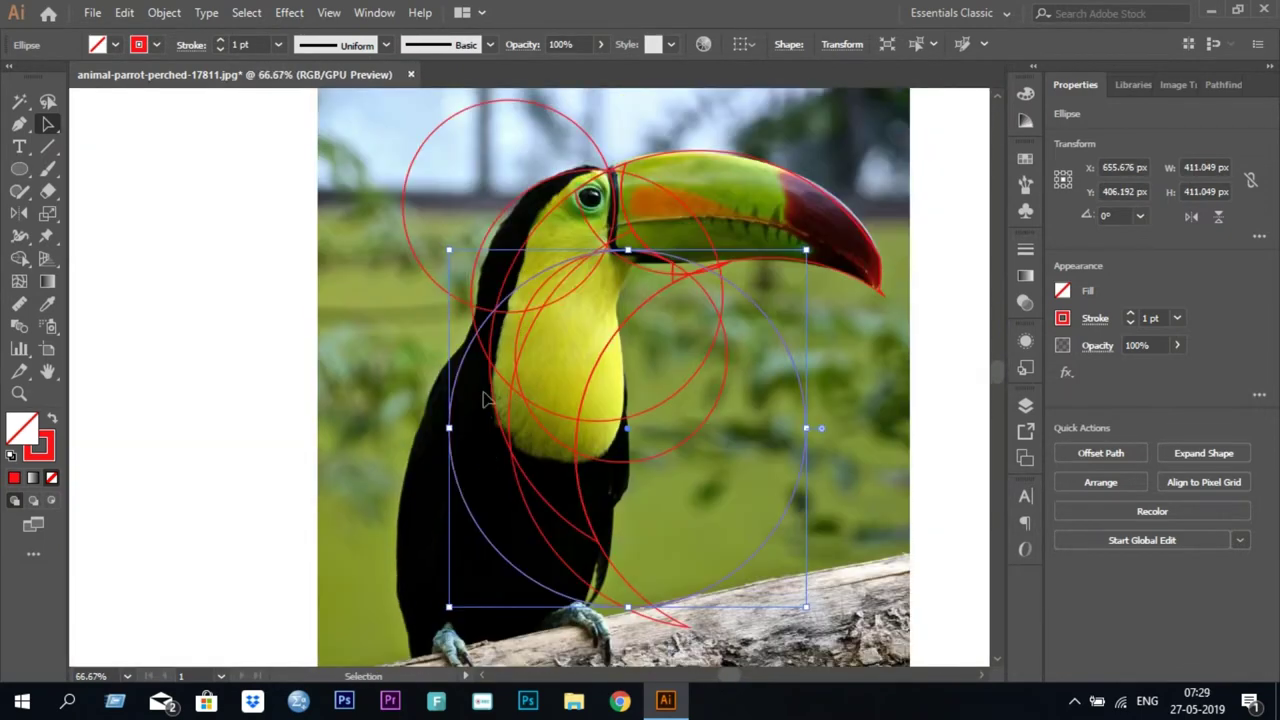
scroll(483, 398, "down", 1)
left_click_drag(457, 554, 329, 638)
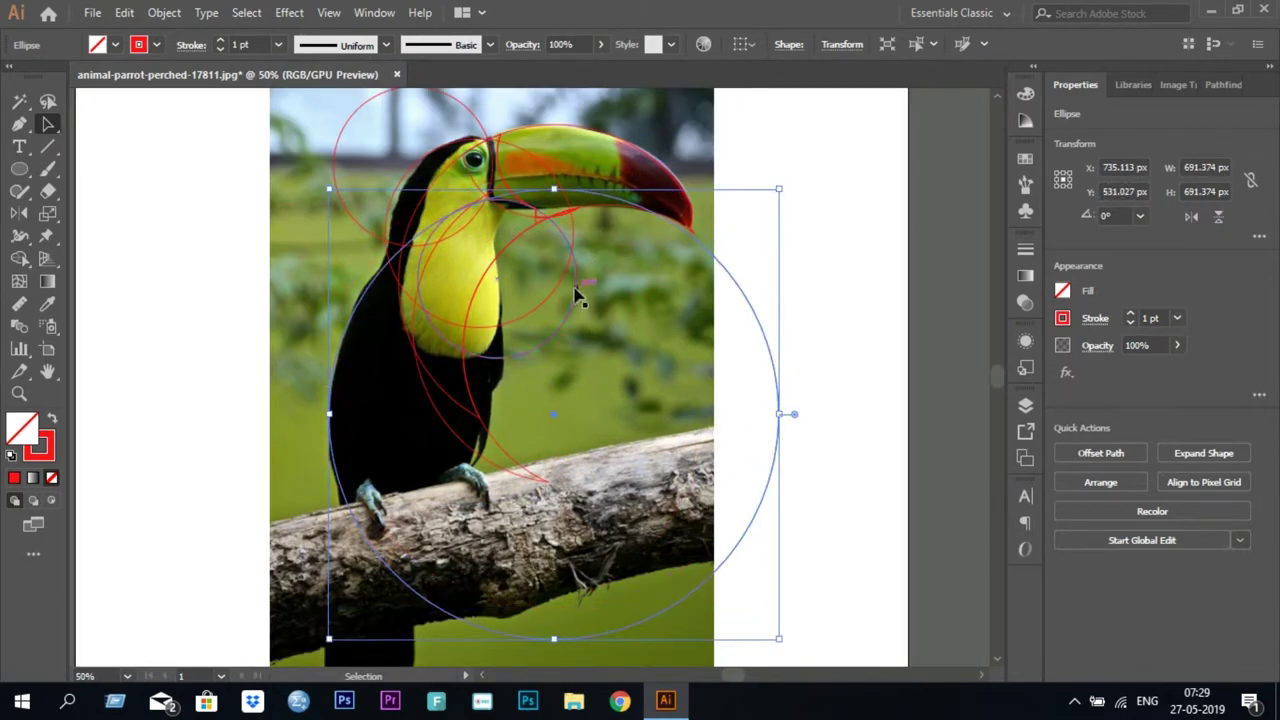
scroll(614, 341, "up", 3)
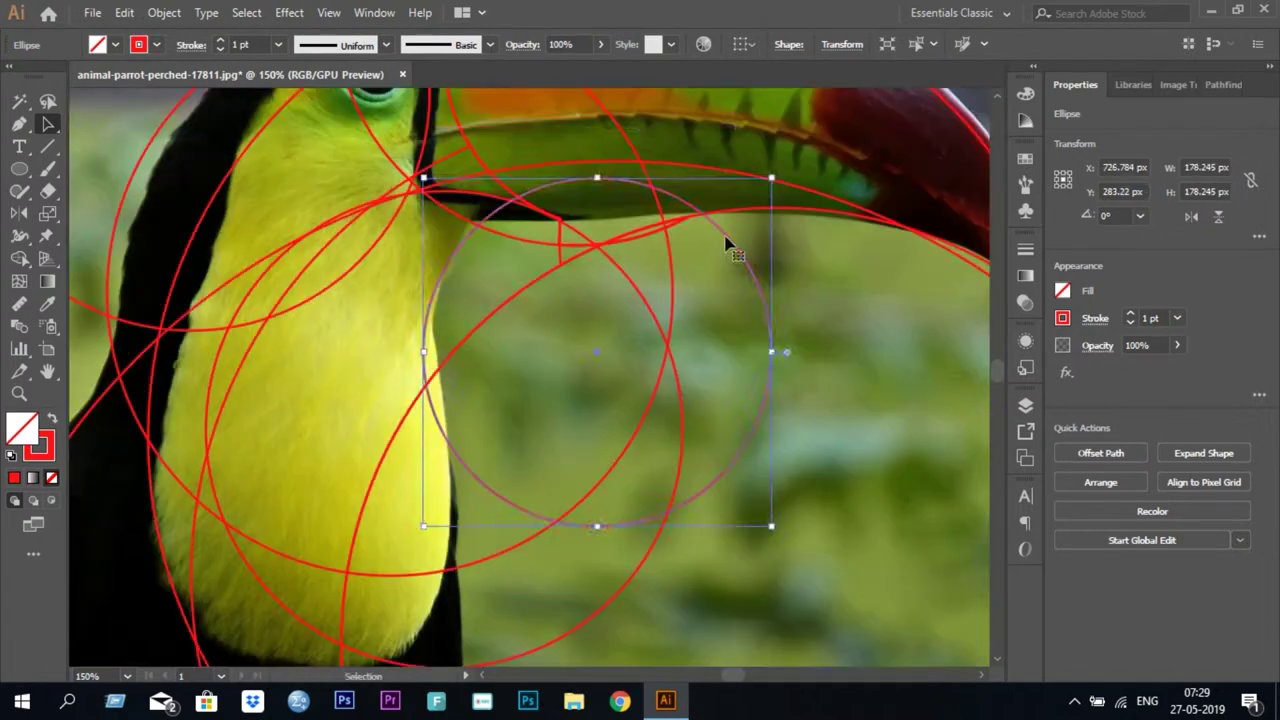
scroll(729, 249, "down", 3)
left_click_drag(543, 405, 507, 409)
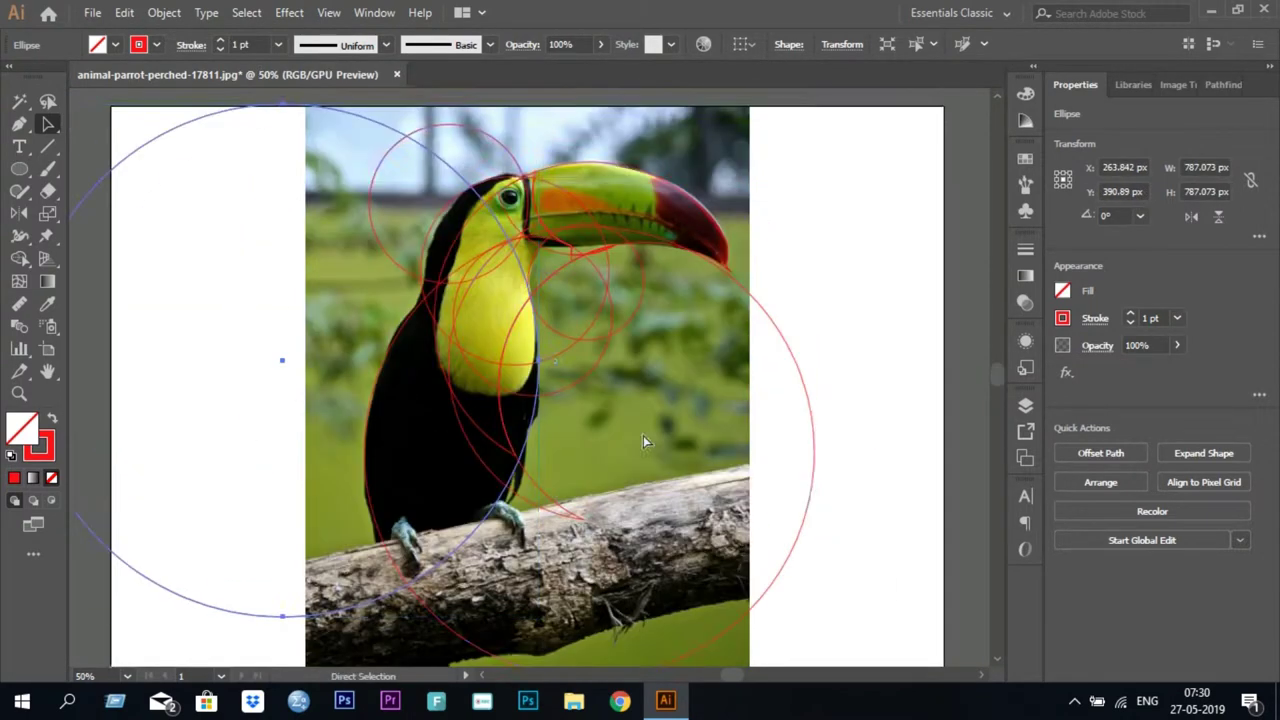
Merge the beak-tip regions into one 299.413 × 162.7 px shape with Shape Builder.
scroll(545, 290, "up", 3)
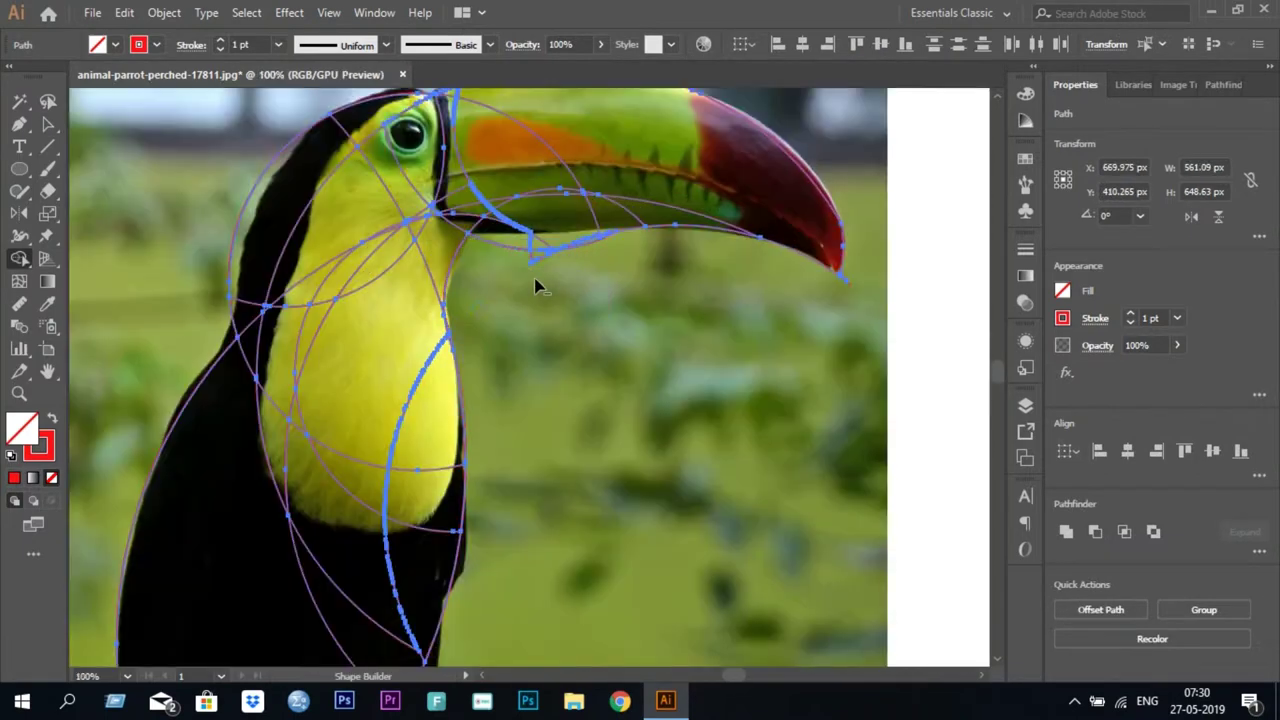
scroll(751, 260, "up", 2)
scroll(457, 246, "up", 2)
scroll(782, 176, "up", 1)
scroll(782, 176, "down", 5)
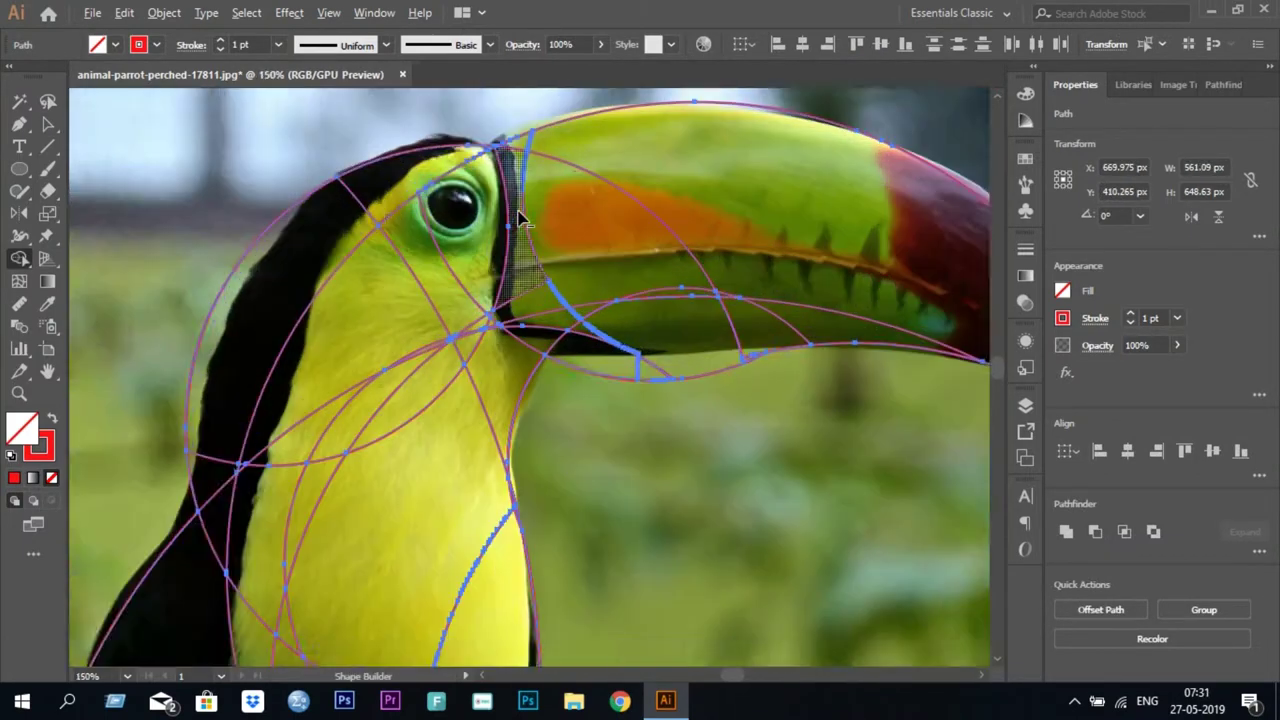
scroll(409, 200, "up", 5)
scroll(403, 294, "down", 6)
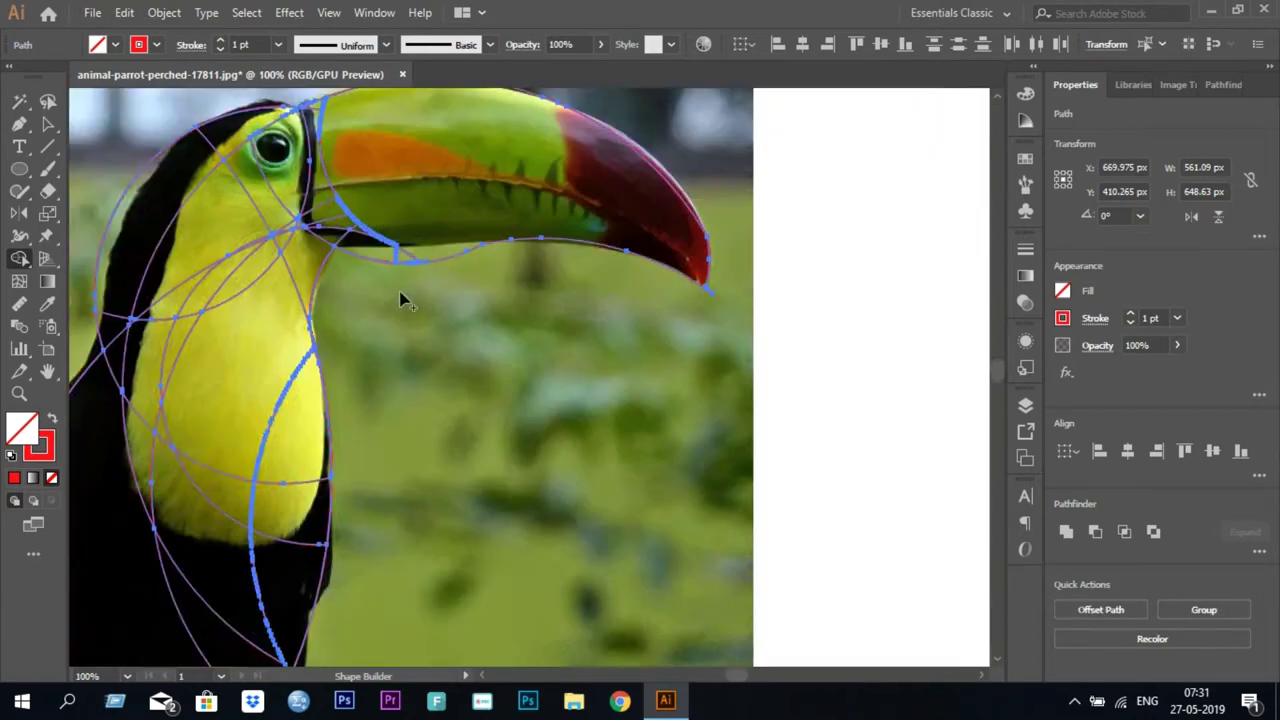
scroll(423, 286, "up", 3)
scroll(425, 181, "down", 4)
scroll(470, 190, "up", 1)
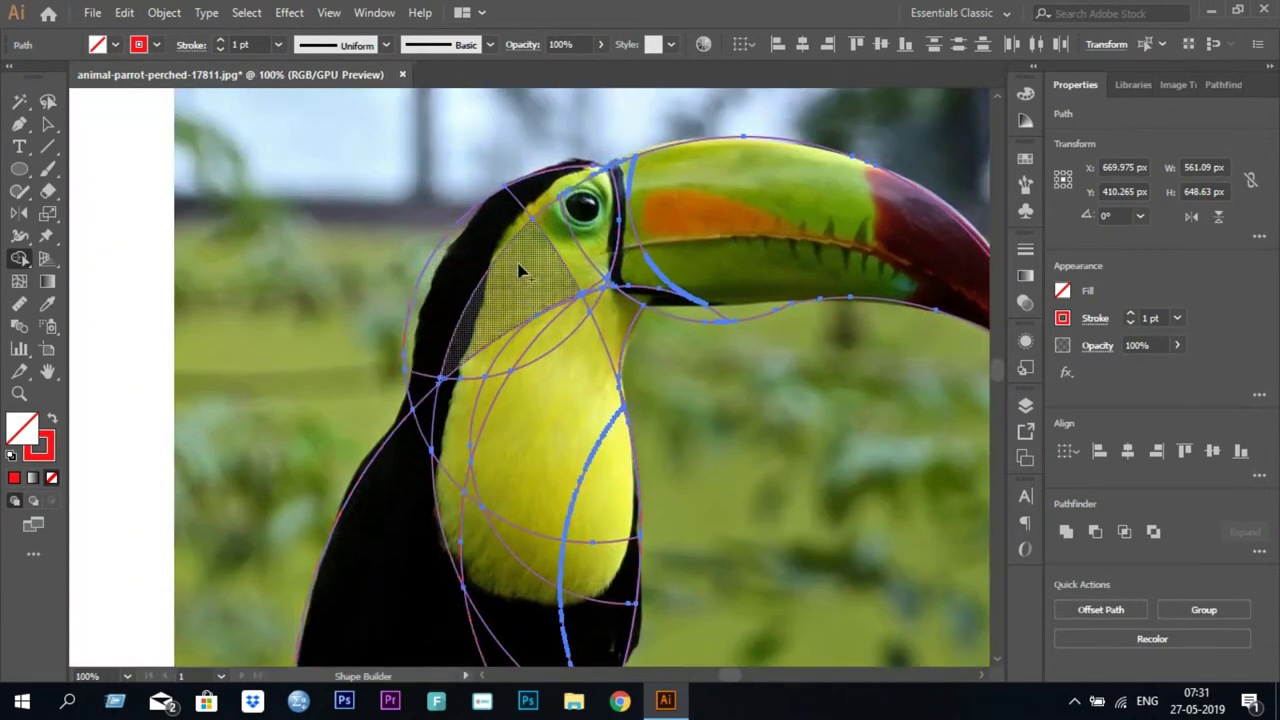
scroll(468, 445, "down", 1)
scroll(634, 277, "up", 3)
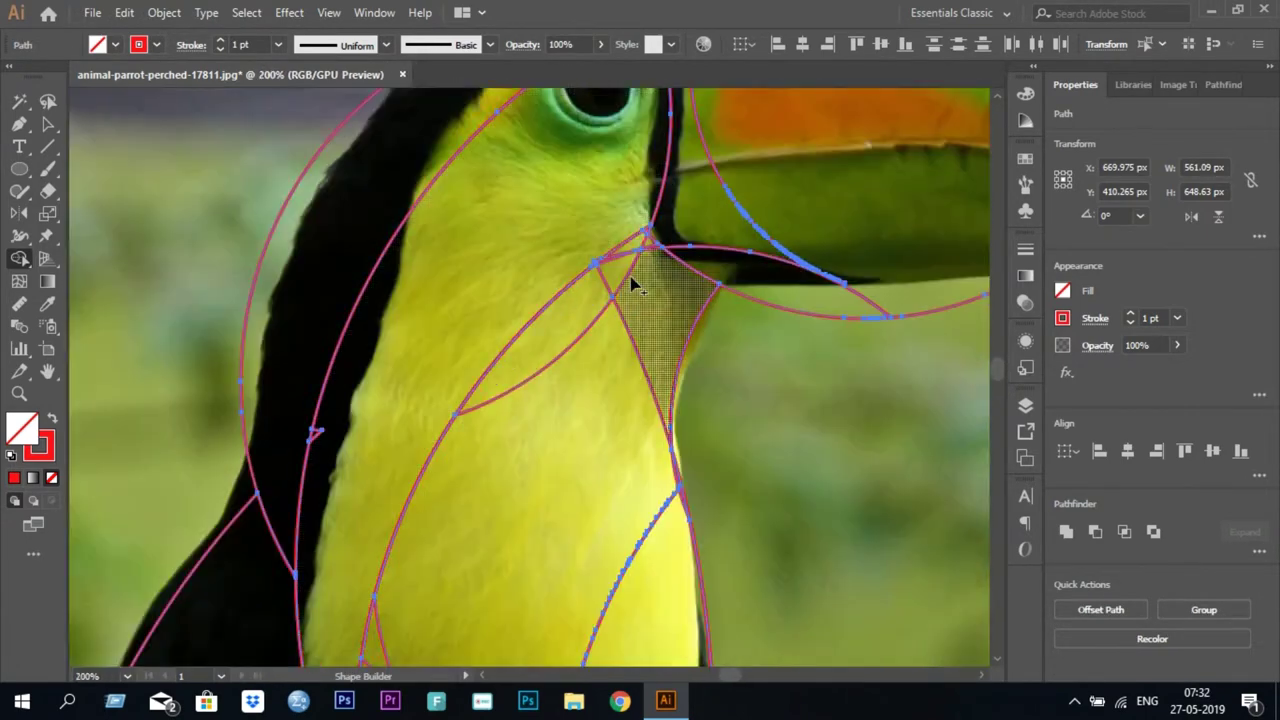
scroll(634, 277, "down", 5)
scroll(668, 252, "up", 4)
scroll(668, 252, "down", 2)
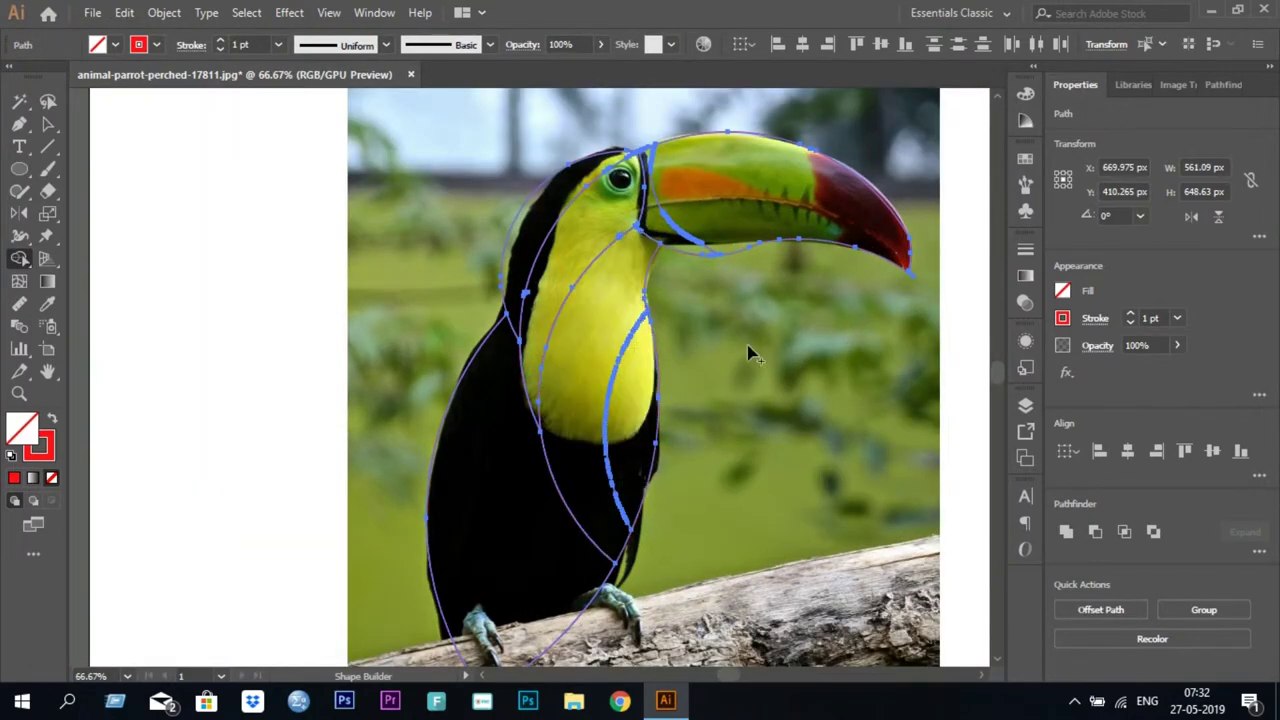
scroll(749, 349, "up", 7)
left_click(509, 269, "alt")
scroll(560, 280, "down", 8)
scroll(722, 370, "up", 6)
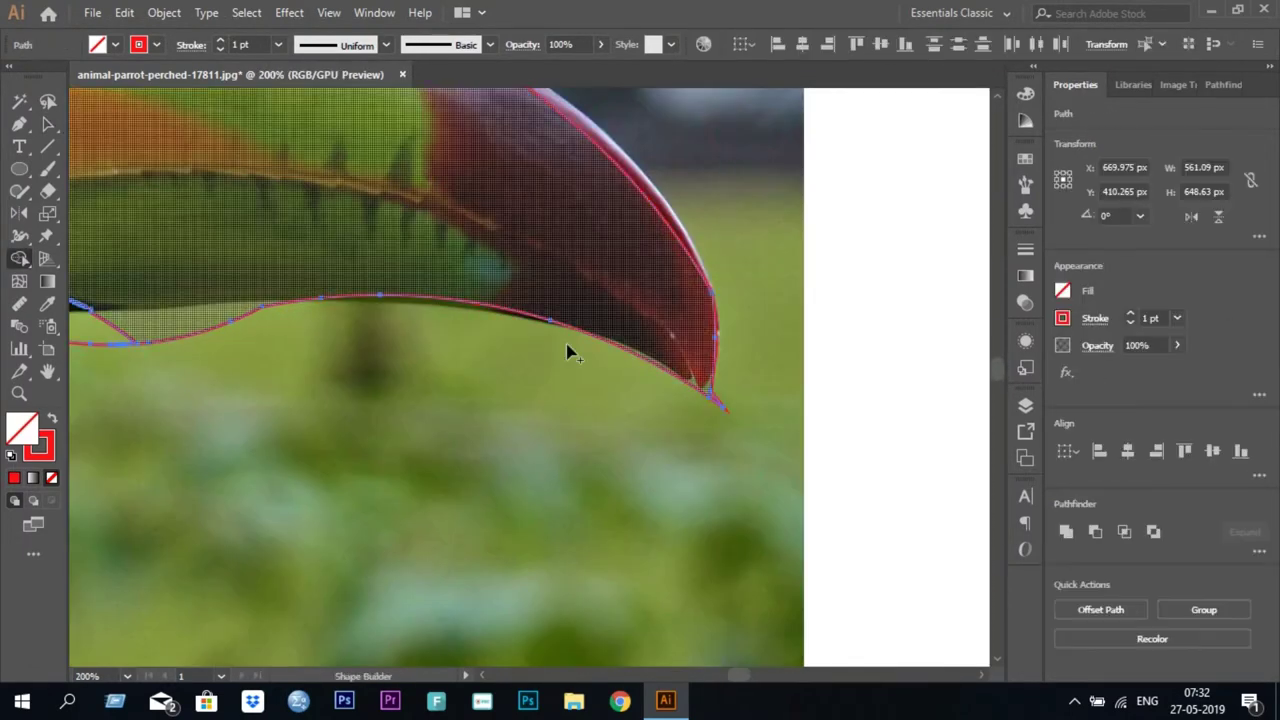
scroll(726, 263, "up", 1)
scroll(771, 263, "down", 3)
scroll(700, 255, "up", 2)
Smooth the beak tip's lower edge and draw an ellipse below the beak.
left_click_drag(650, 245, 665, 243)
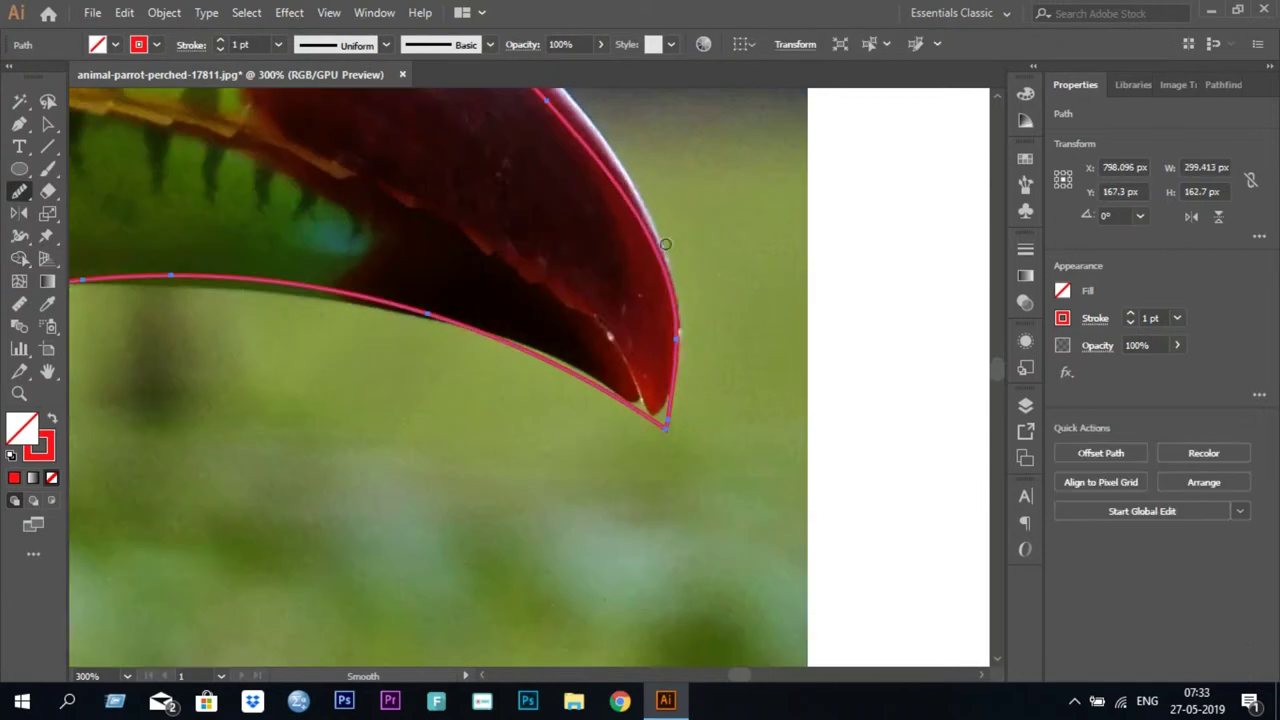
key("ctrl+1")
key("a")
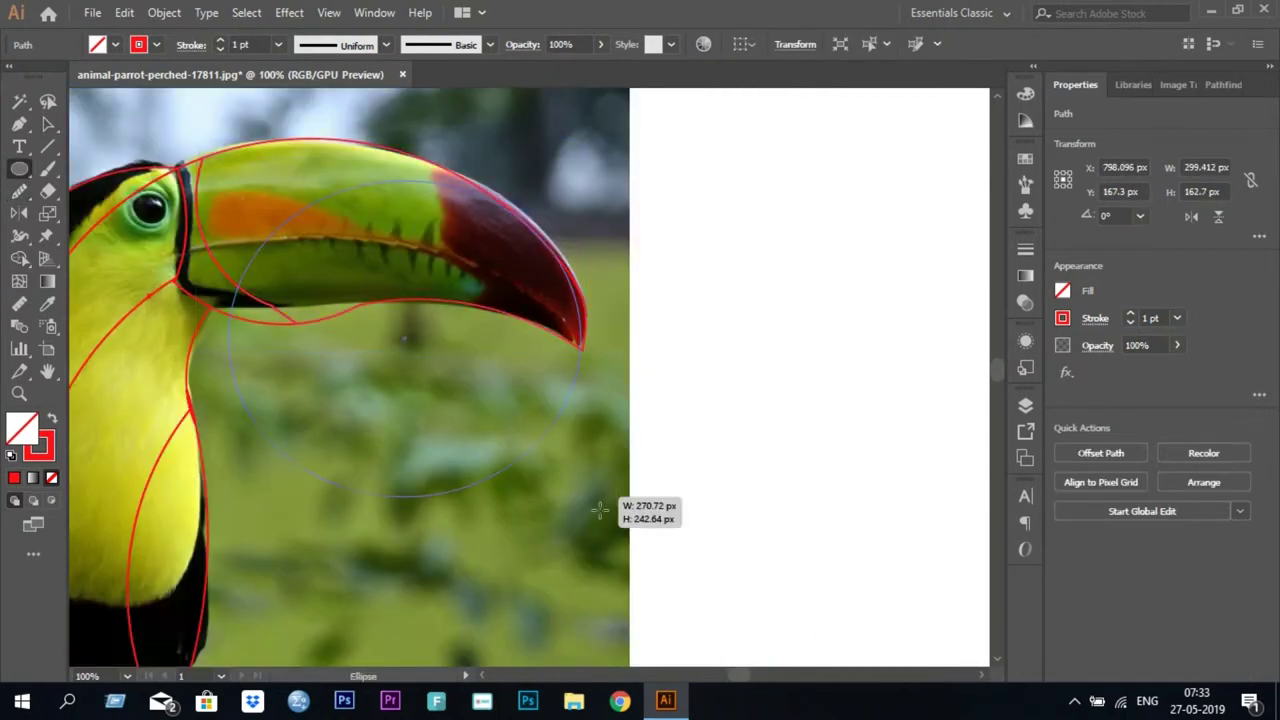
left_click_drag(600, 511, 129, 443)
key("v")
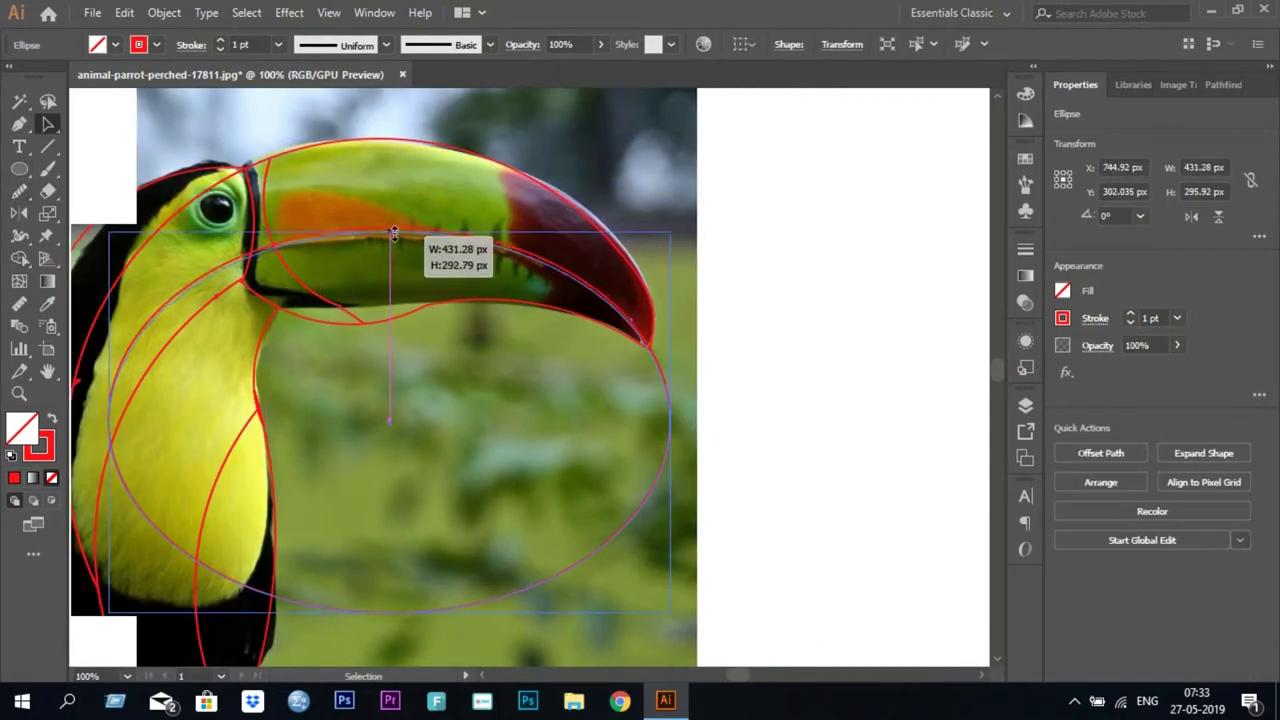
Delete the region below the beak and merge the lower-beak region into one shape.
key("ctrl+a")
left_click(350, 400, "alt")
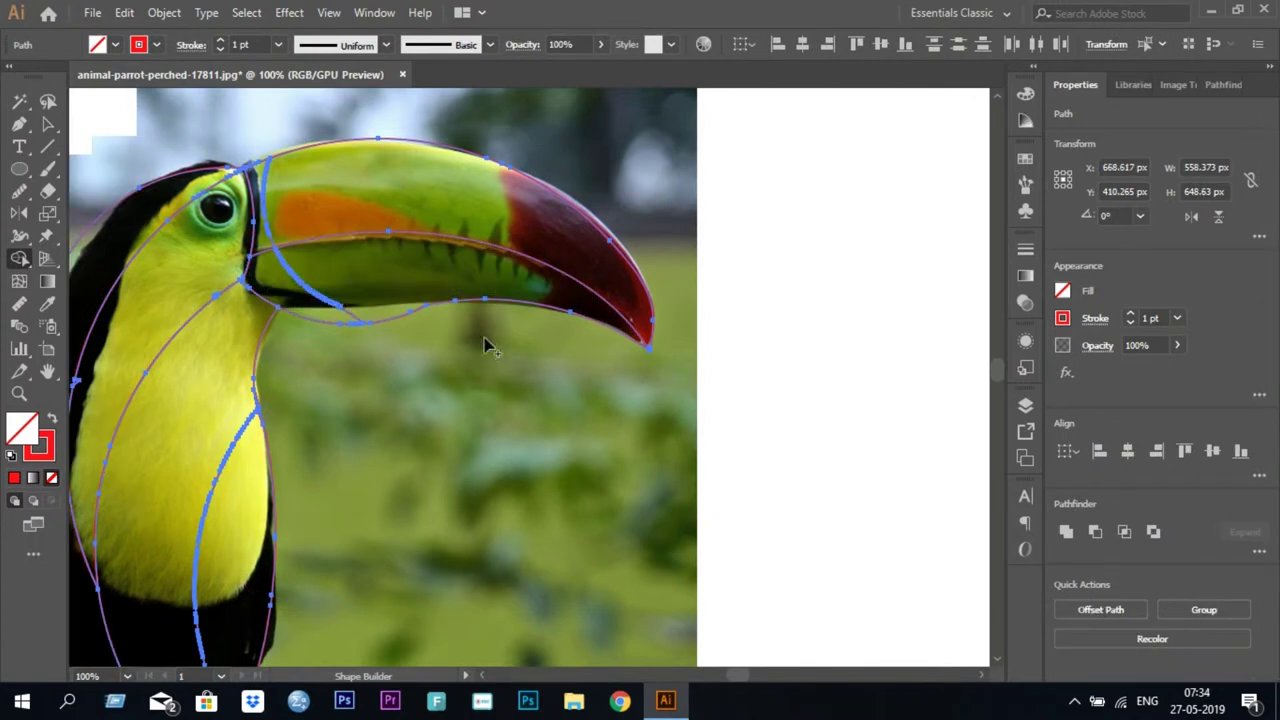
key("ctrl+plus")
left_click(397, 320)
key("ctrl+shift+a")
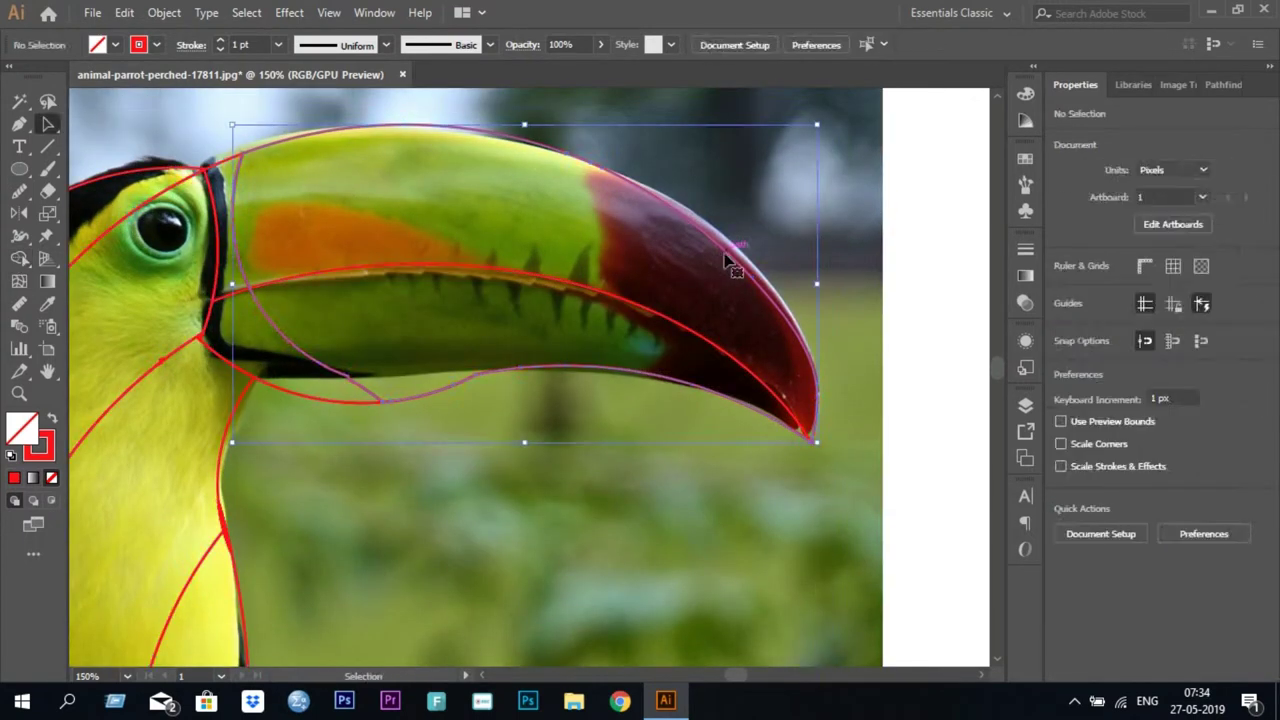
key("ctrl+0")
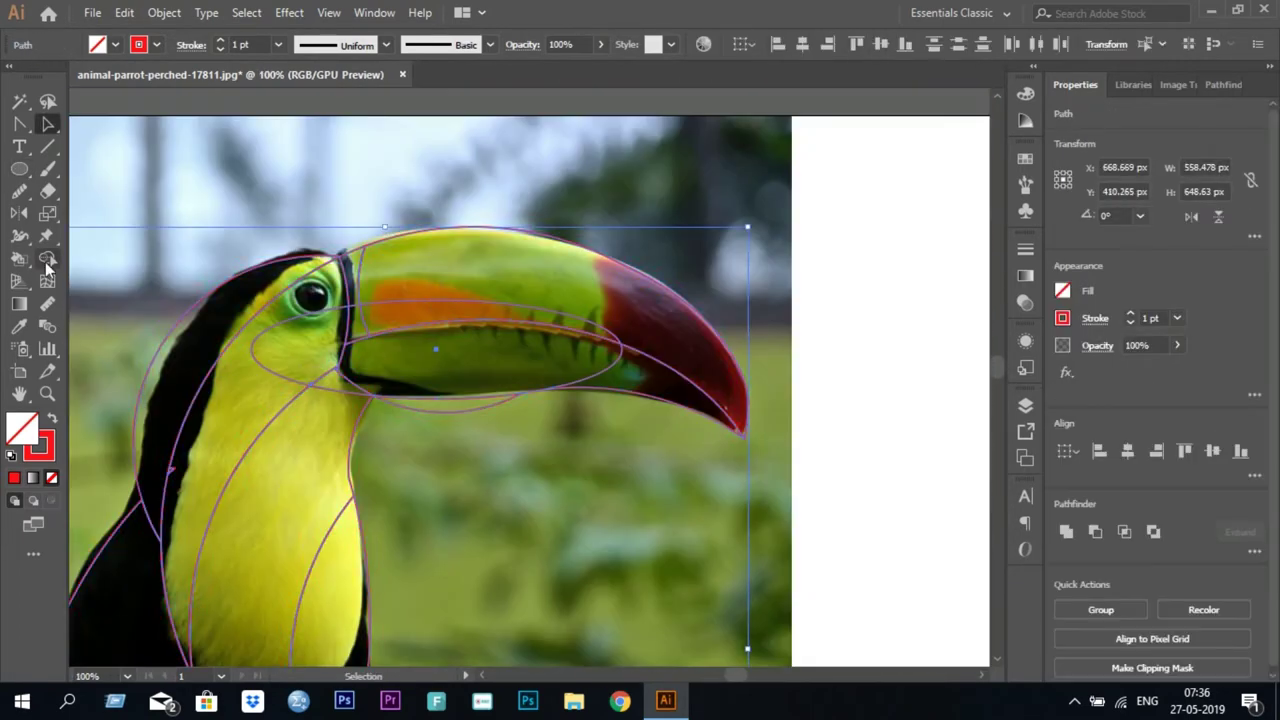
Draw a tall ellipse around the lower tail and reshape its bottom via an added anchor.
left_click(47, 259)
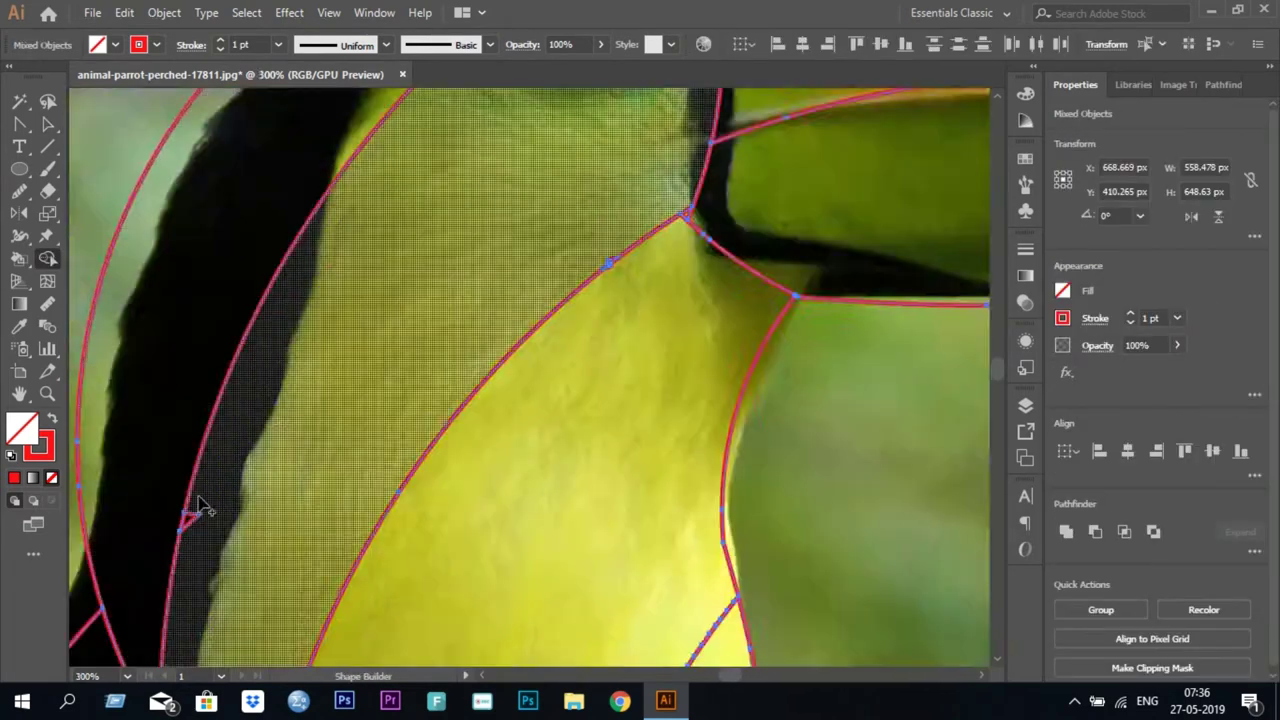
scroll(547, 372, "up", 3)
scroll(580, 351, "down", 3)
scroll(567, 312, "up", 1)
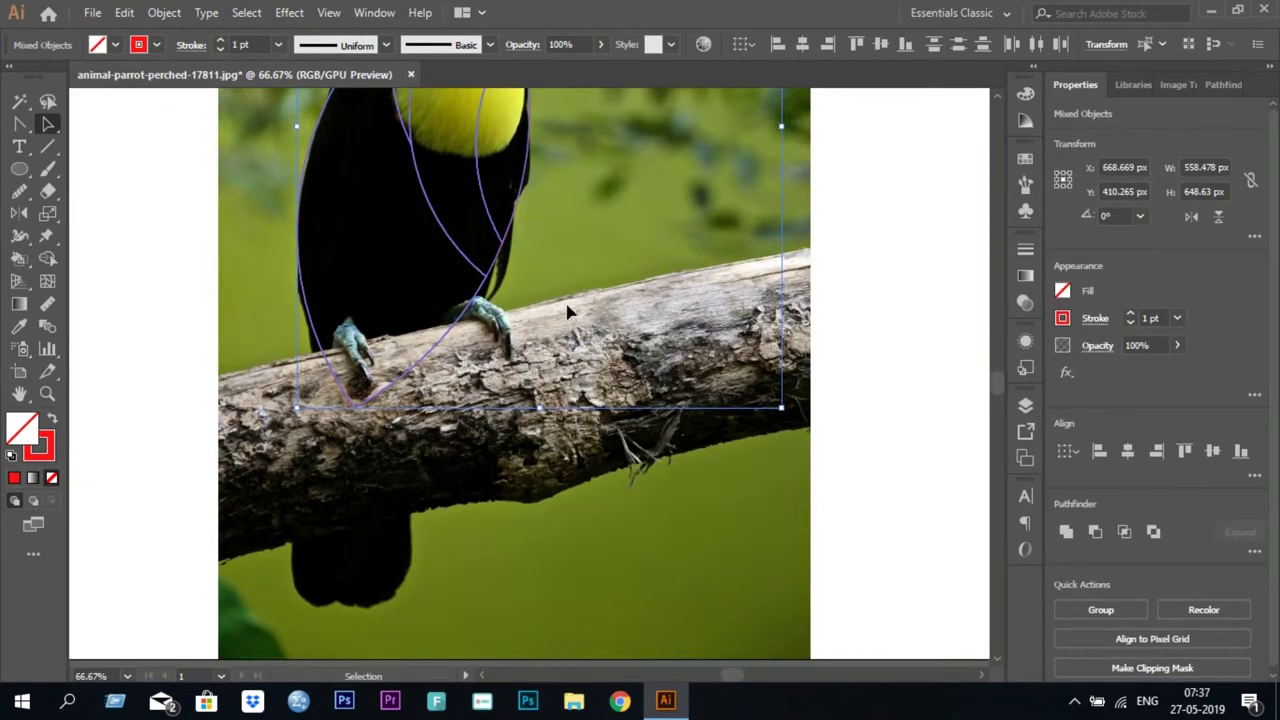
left_click_drag(294, 285, 410, 613)
scroll(352, 528, "down", 1)
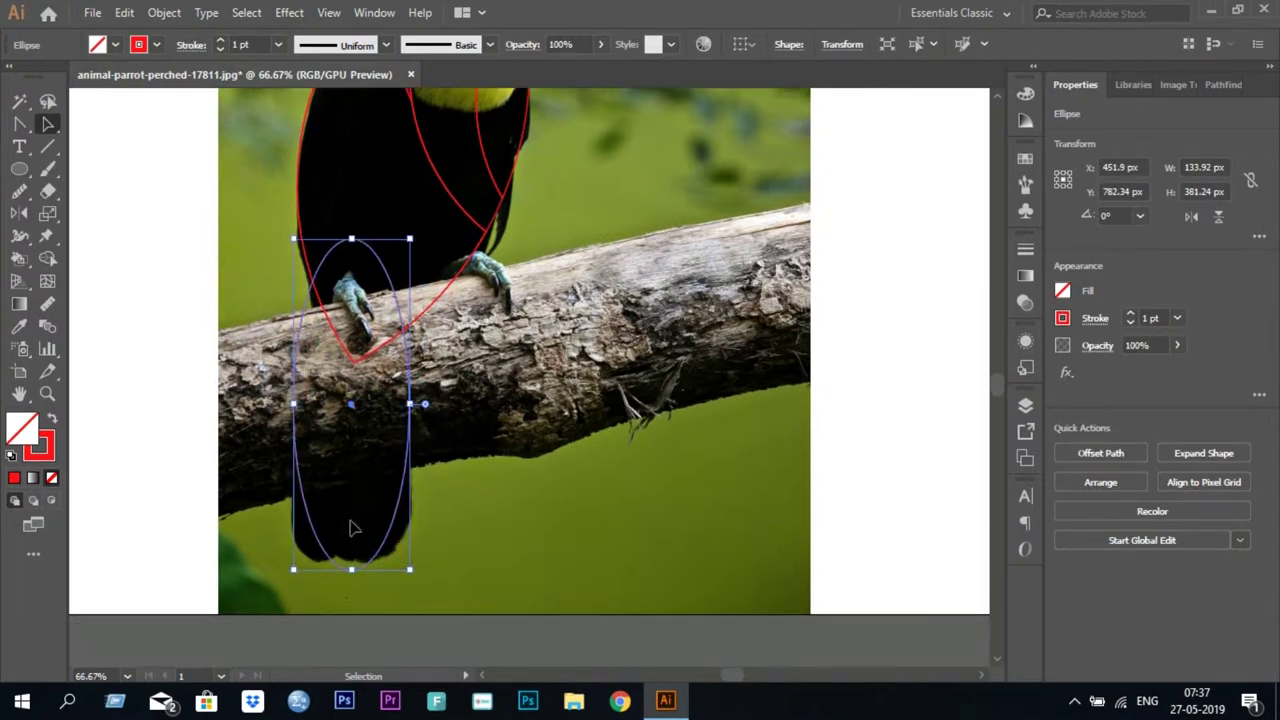
key("plus")
left_click(325, 555)
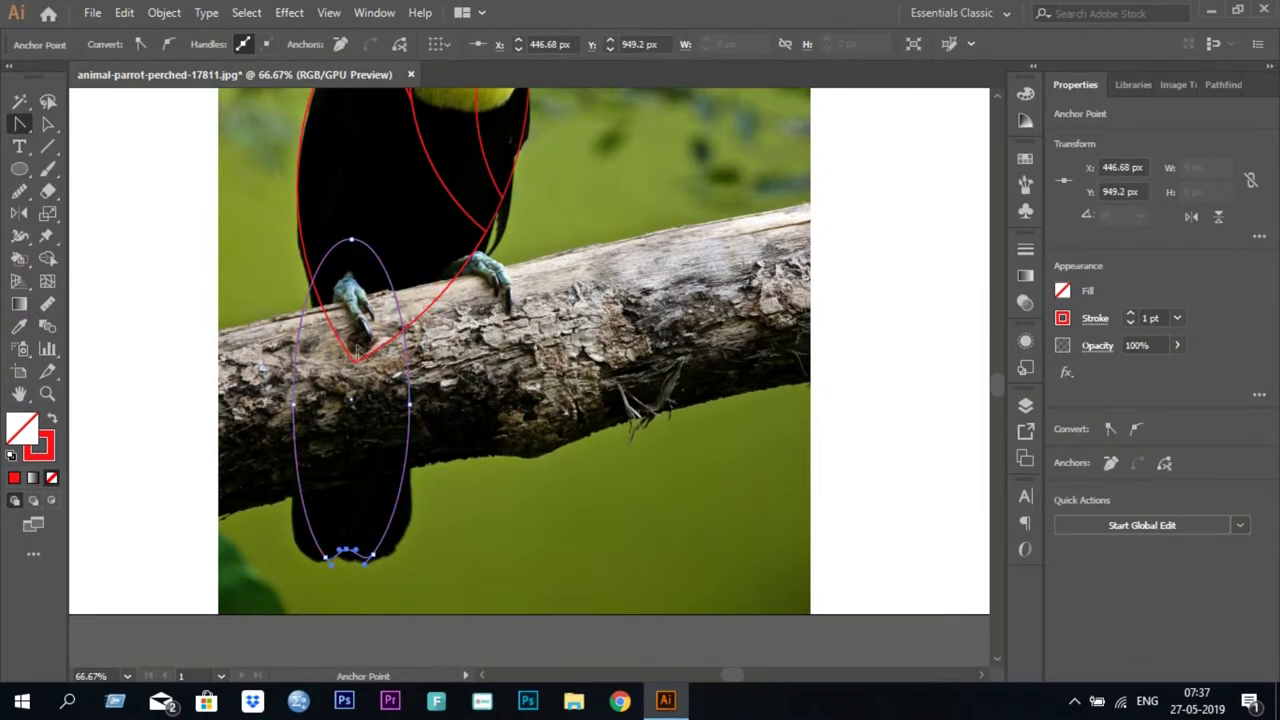
left_click_drag(394, 584, 380, 560)
Unlock all objects and merge the beak regions into one 314.028 × 162.7 px shape.
key("ctrl+shift+a")
key("ctrl+minus")
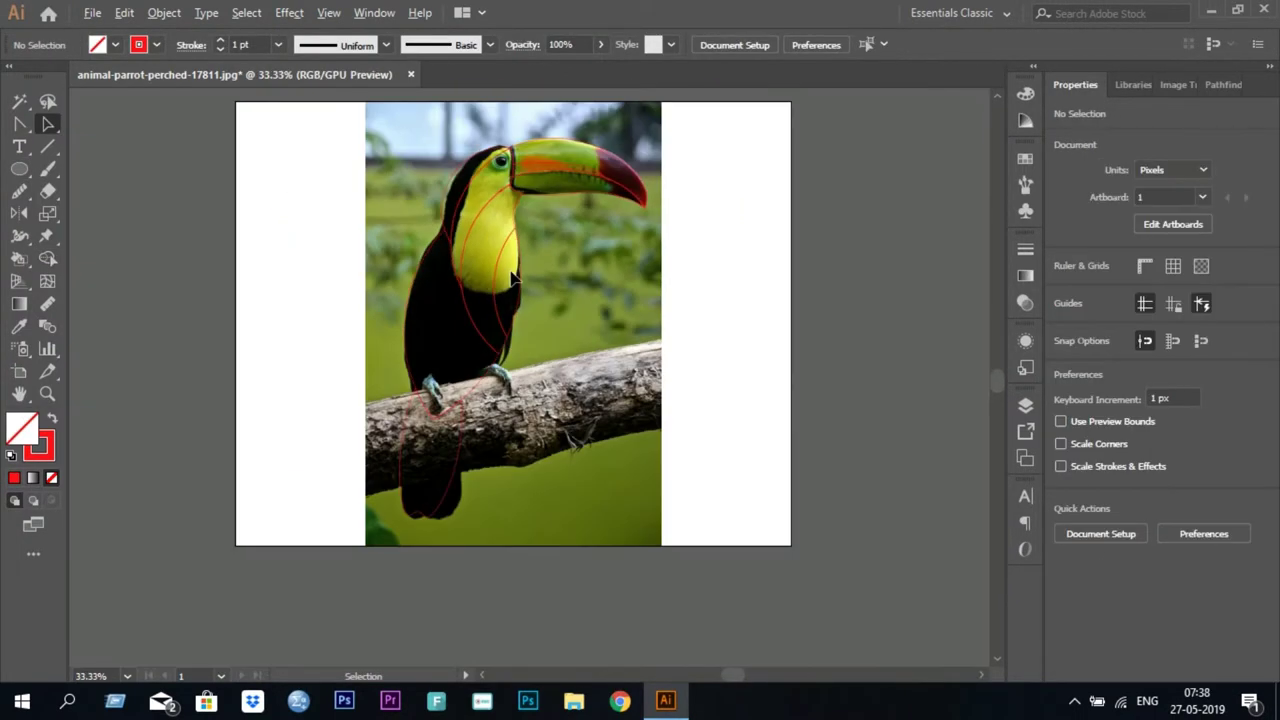
key("ctrl+alt+2")
key("ctrl+a")
key("shift+m")
scroll(445, 263, "up", 5)
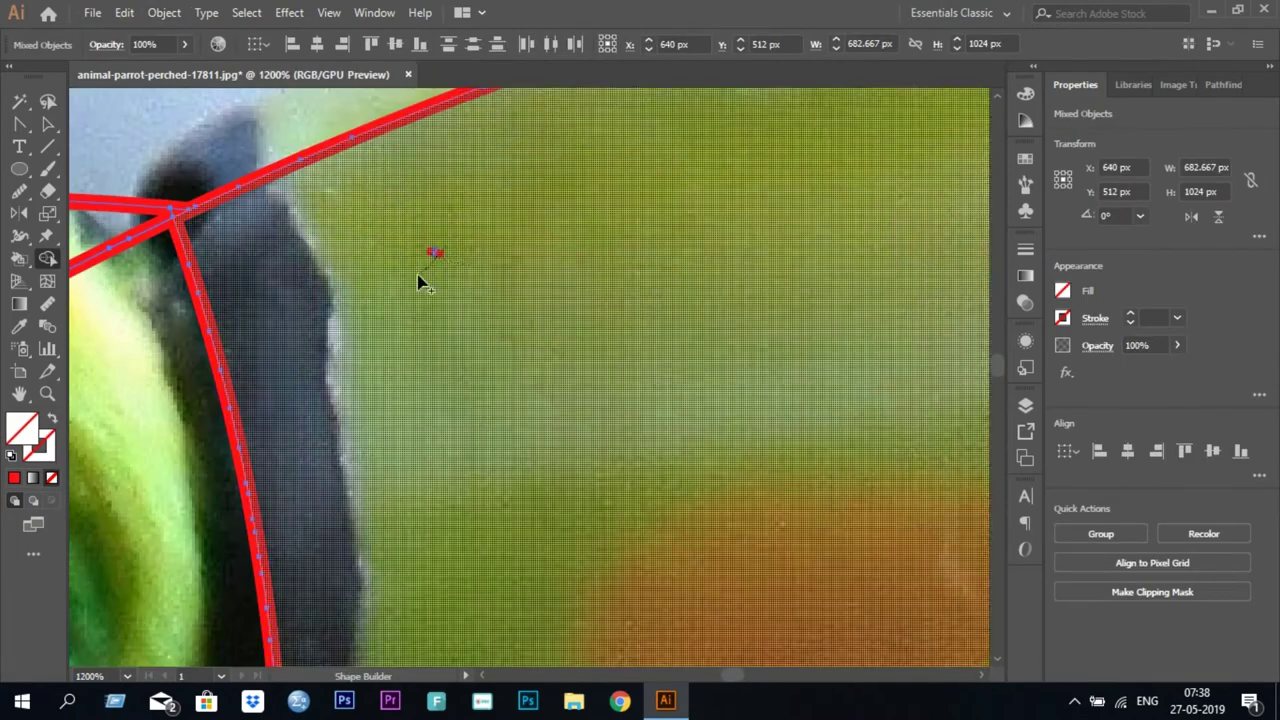
scroll(445, 263, "down", 5)
left_click_drag(445, 263, 684, 302)
key("v")
left_click(300, 360)
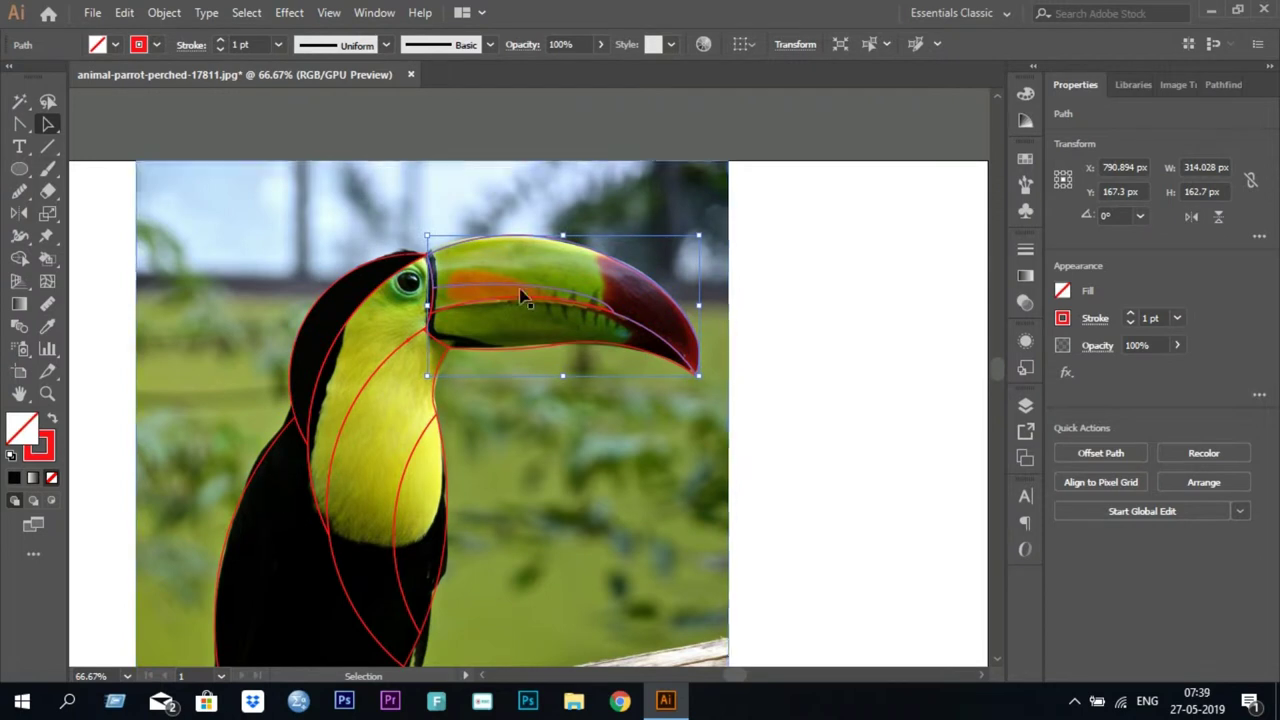
Fill the upper beak with a yellow-green to orange linear gradient, midpoint near 50%.
key("g")
left_click(880, 380)
left_click(808, 430)
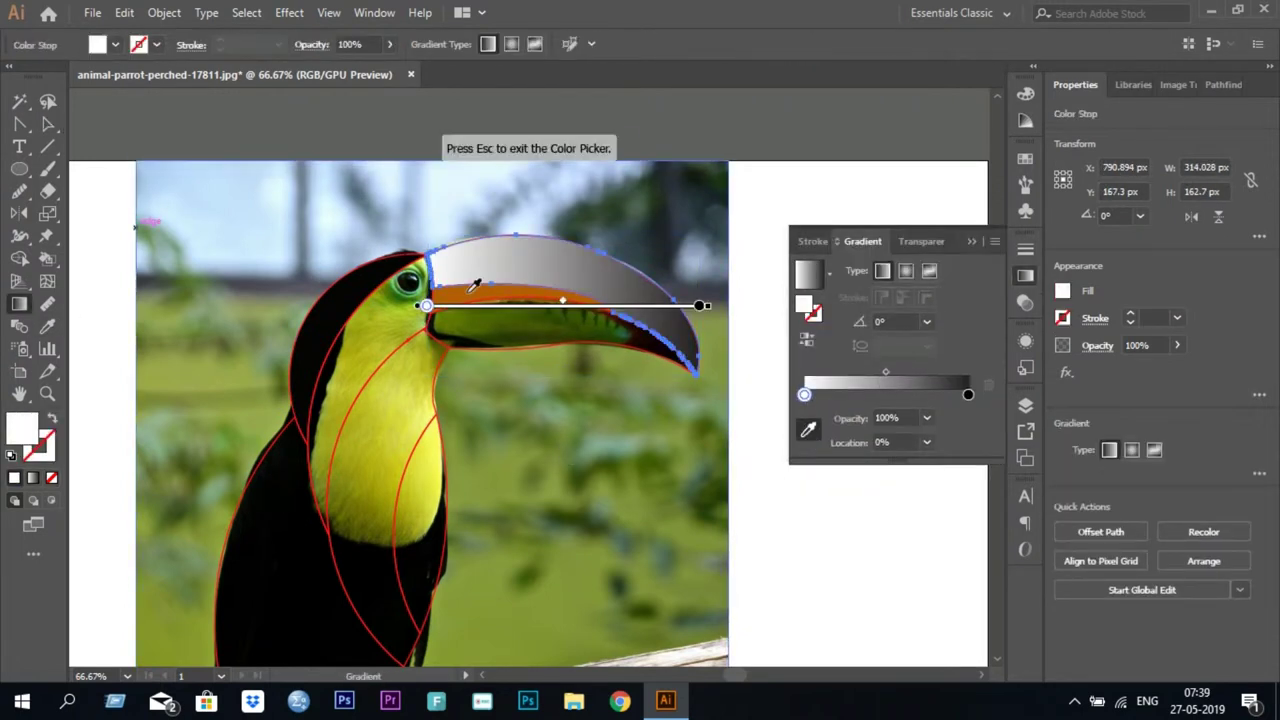
left_click(478, 259)
left_click(465, 310)
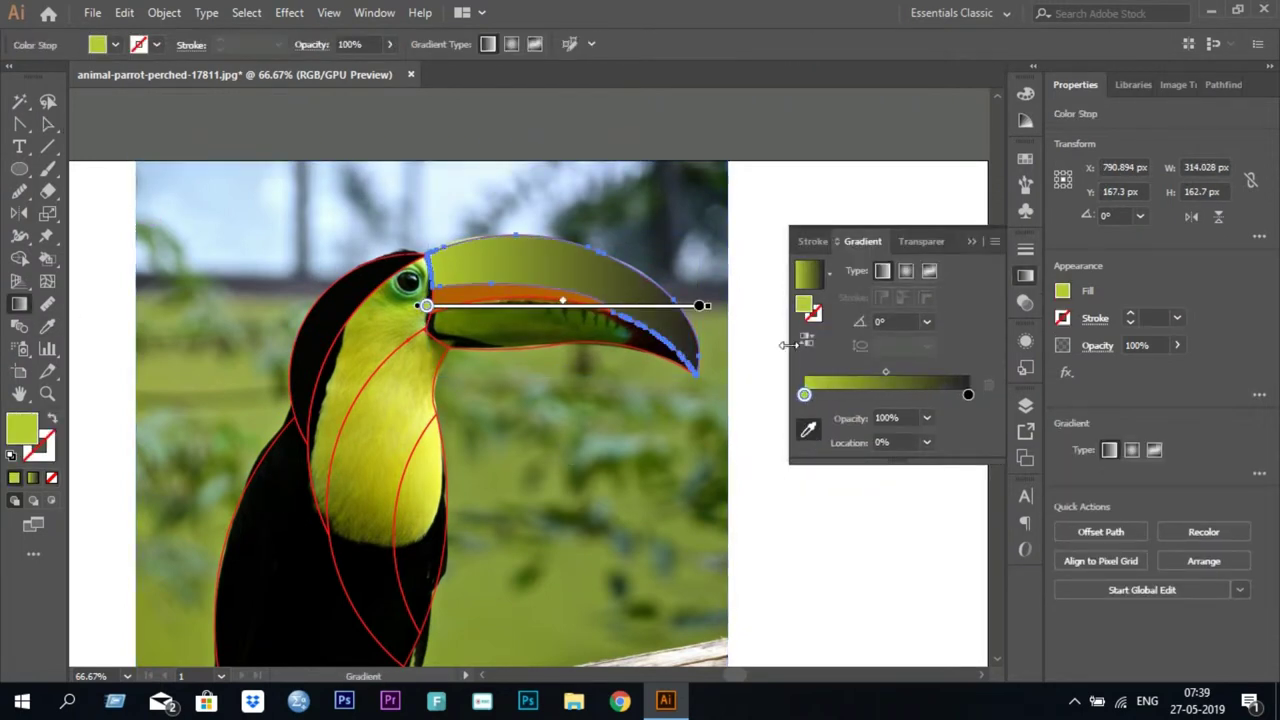
left_click(489, 302)
left_click_drag(926, 380, 924, 380)
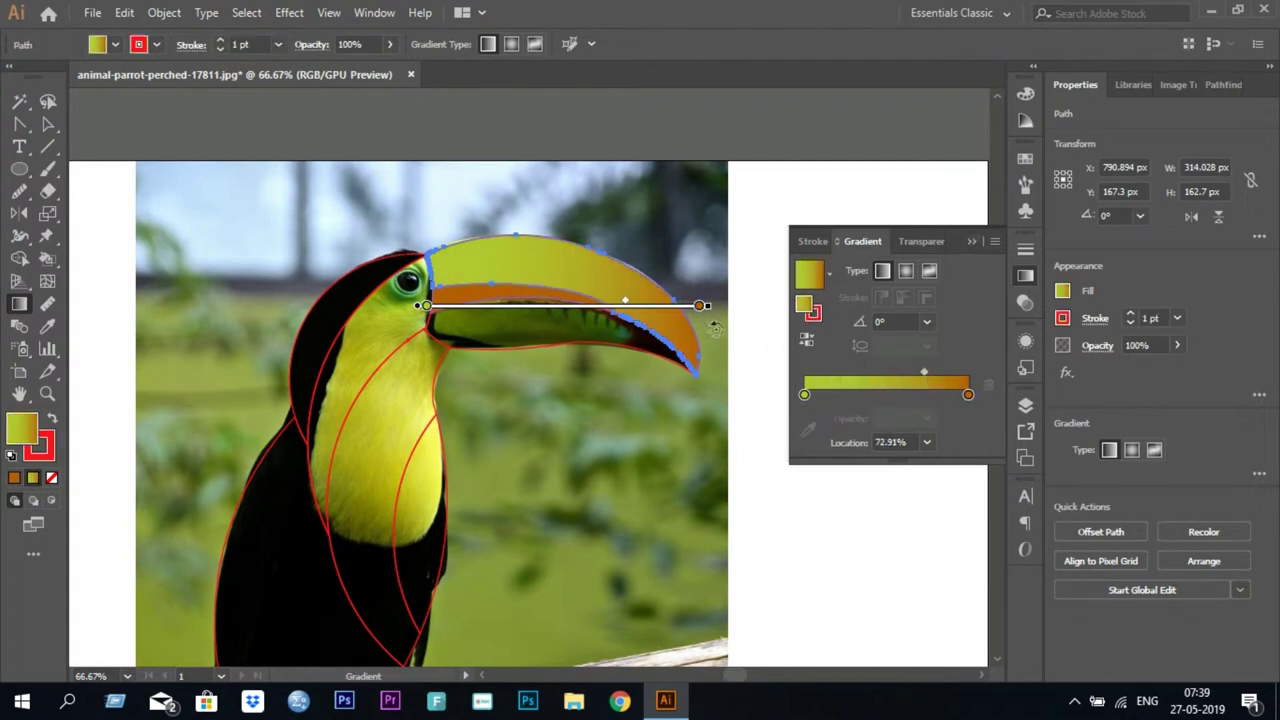
left_click_drag(825, 372, 886, 372)
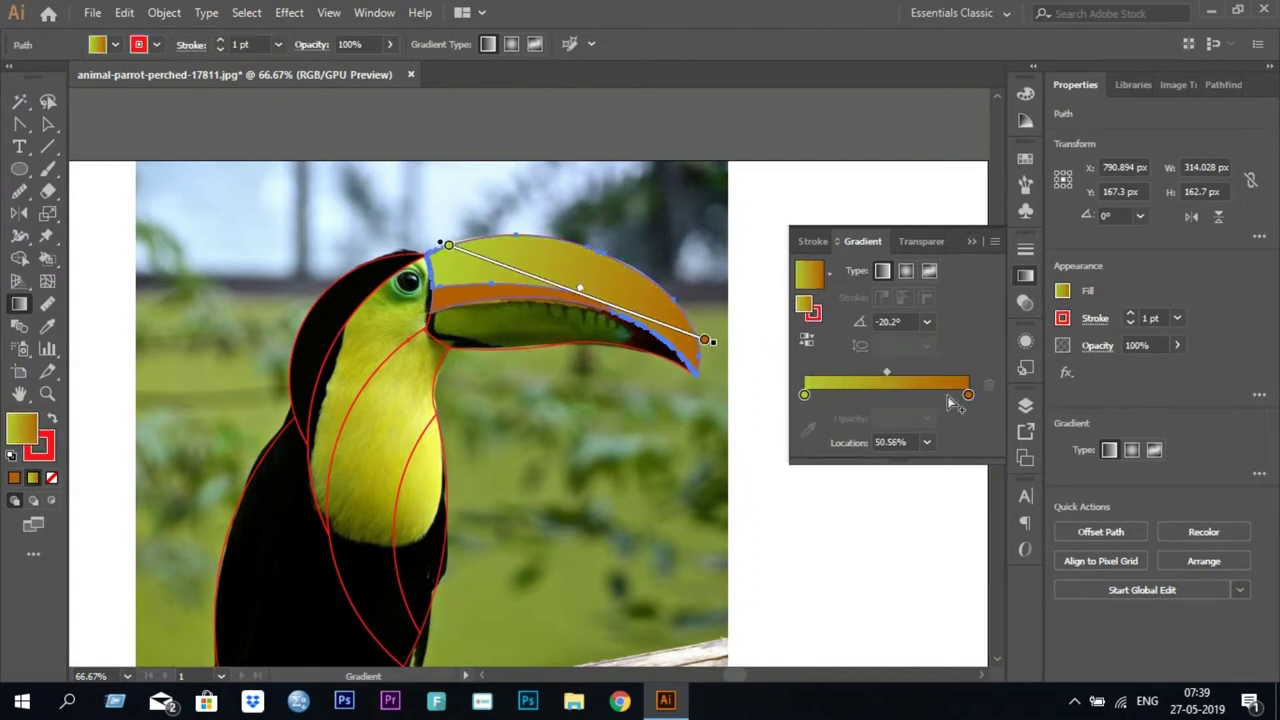
double_click(969, 395)
left_click(966, 250)
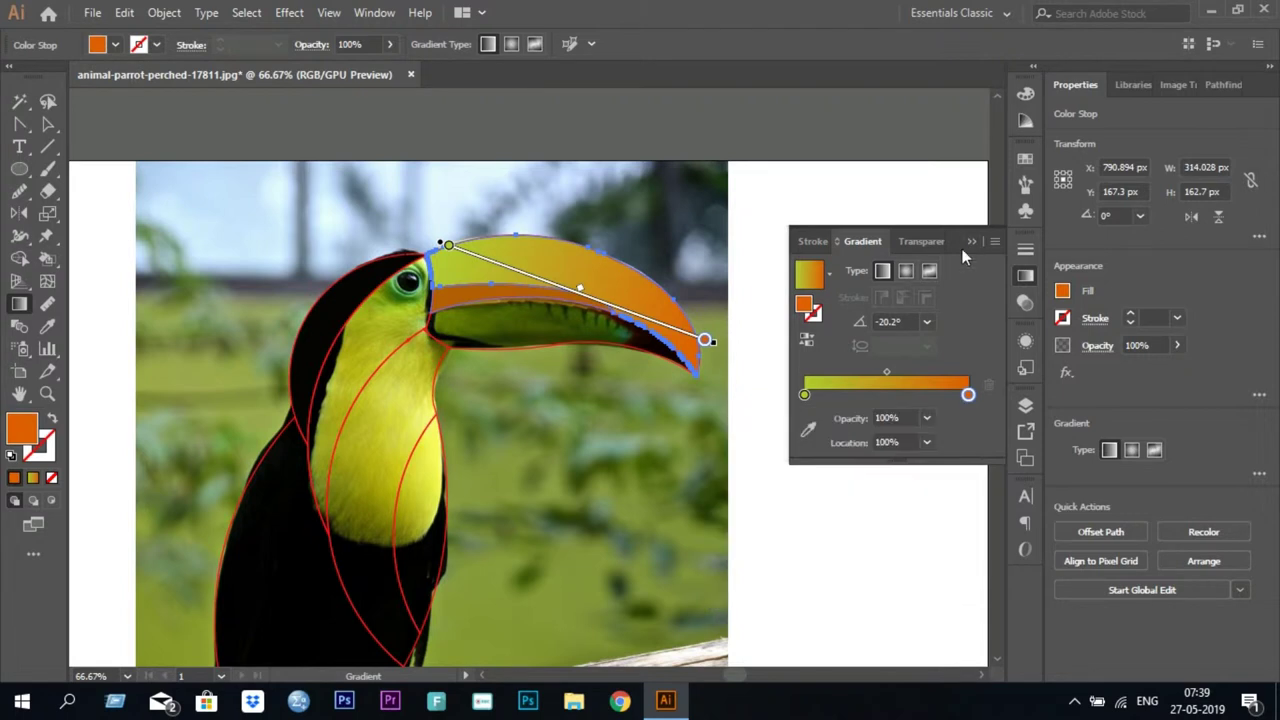
Select all the traced artwork with the Direct Selection tool.
left_click(48, 124)
left_click(586, 351)
key("ctrl+plus")
key("ctrl+plus")
key("ctrl+plus")
key("ctrl+a")
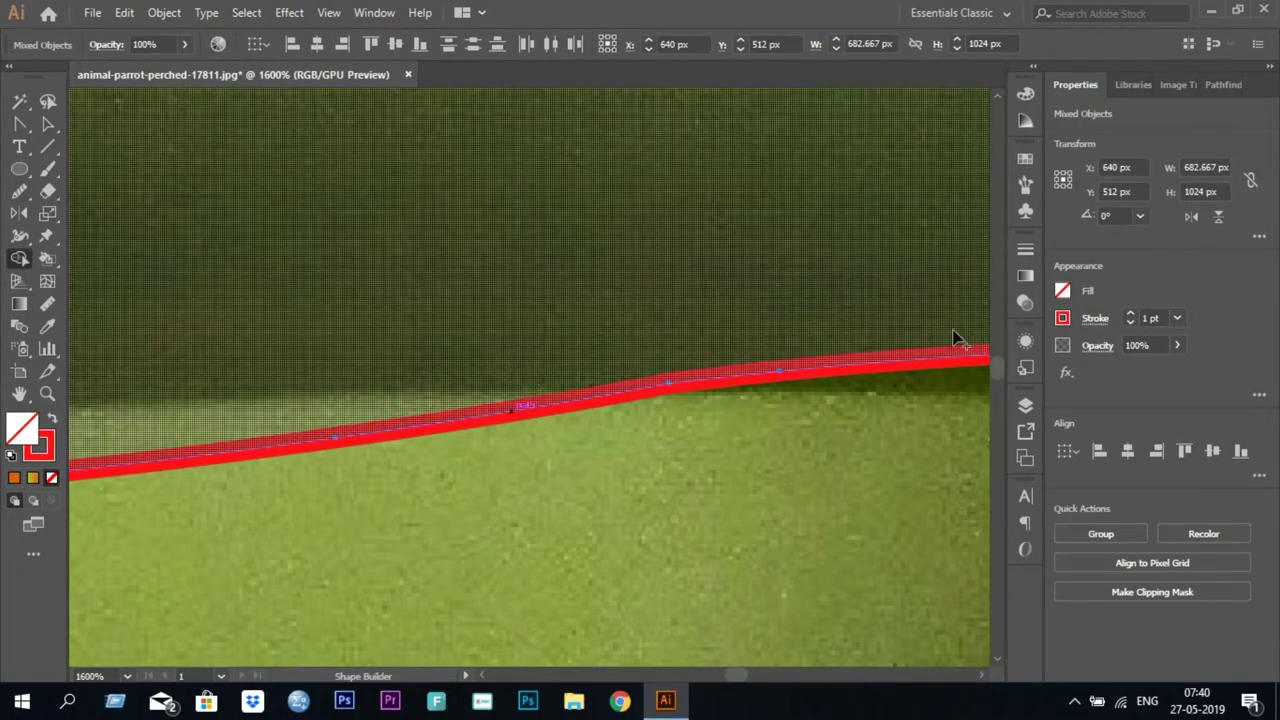
Apply the yellow-orange gradient to the beak shapes.
key("ctrl+minus")
key("ctrl+minus")
key("ctrl+minus")
key("ctrl+minus")
key("ctrl+minus")
key("ctrl+minus")
key("ctrl+minus")
key("ctrl+minus")
left_click(48, 126)
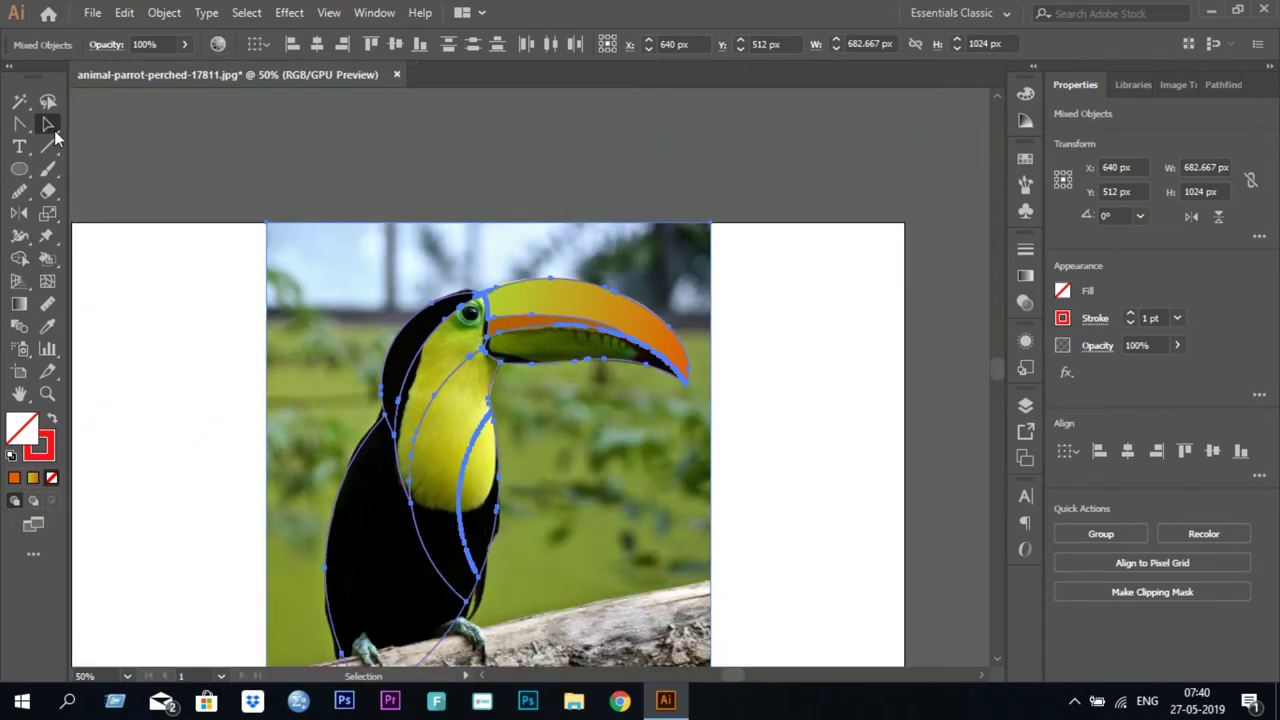
scroll(531, 443, "up", 1)
scroll(557, 455, "up", 3)
left_click(32, 487)
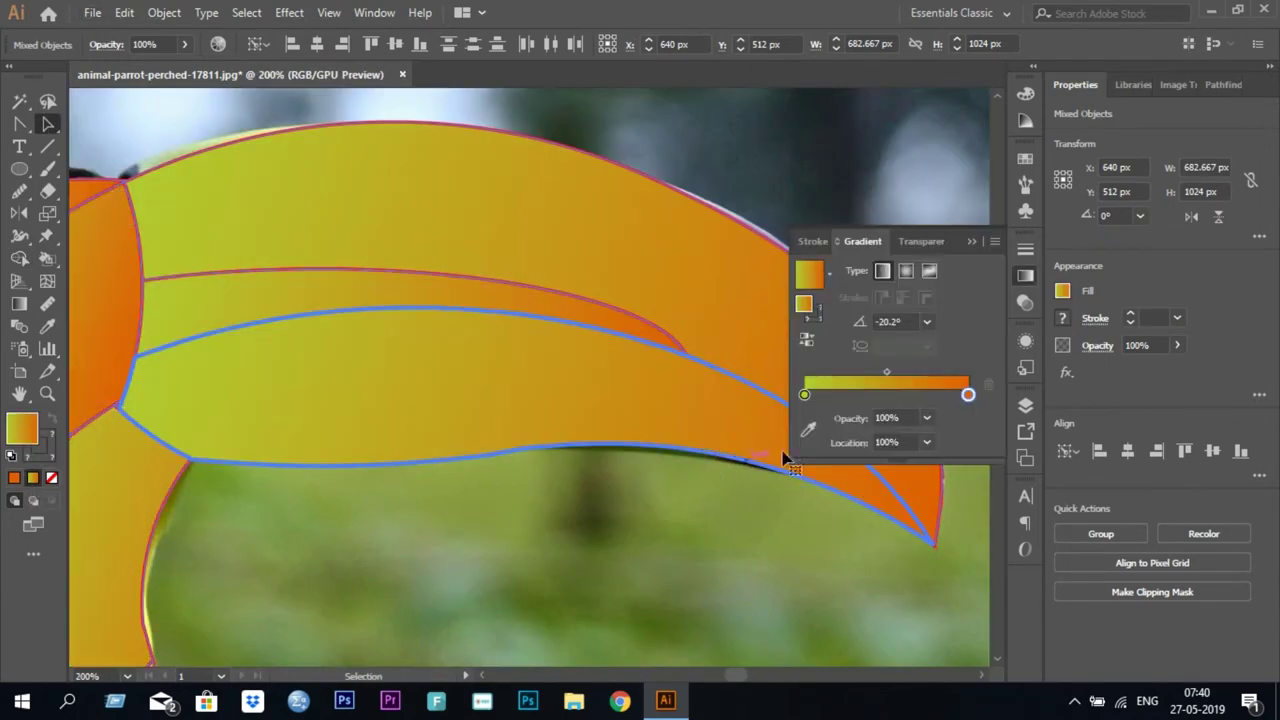
scroll(785, 457, "down", 5)
scroll(607, 453, "up", 2)
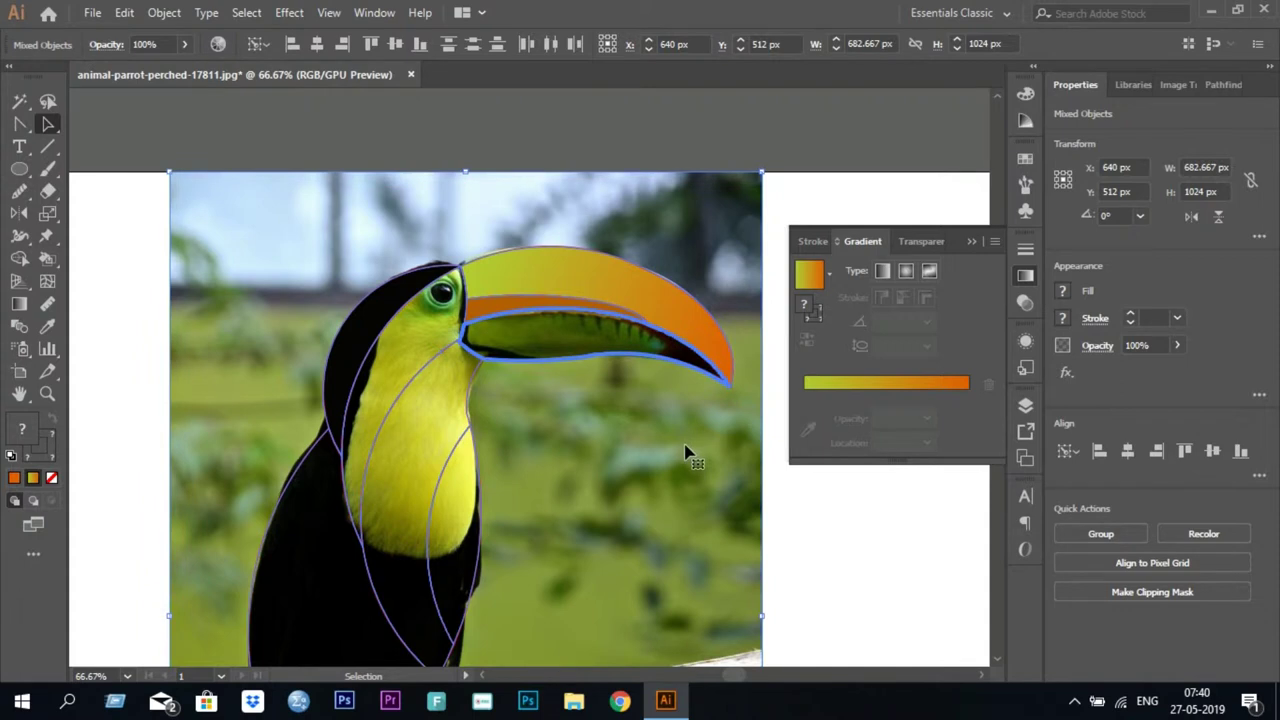
Move the reference photo left of the traced outlines, to X -198.08 px.
left_click_drag(705, 468, 566, 486)
mouse_move(771, 337)
left_mouse_down()
mouse_move(757, 207)
mouse_move(700, 277)
left_mouse_up()
right_click(694, 243)
scroll(703, 497, "down", 2)
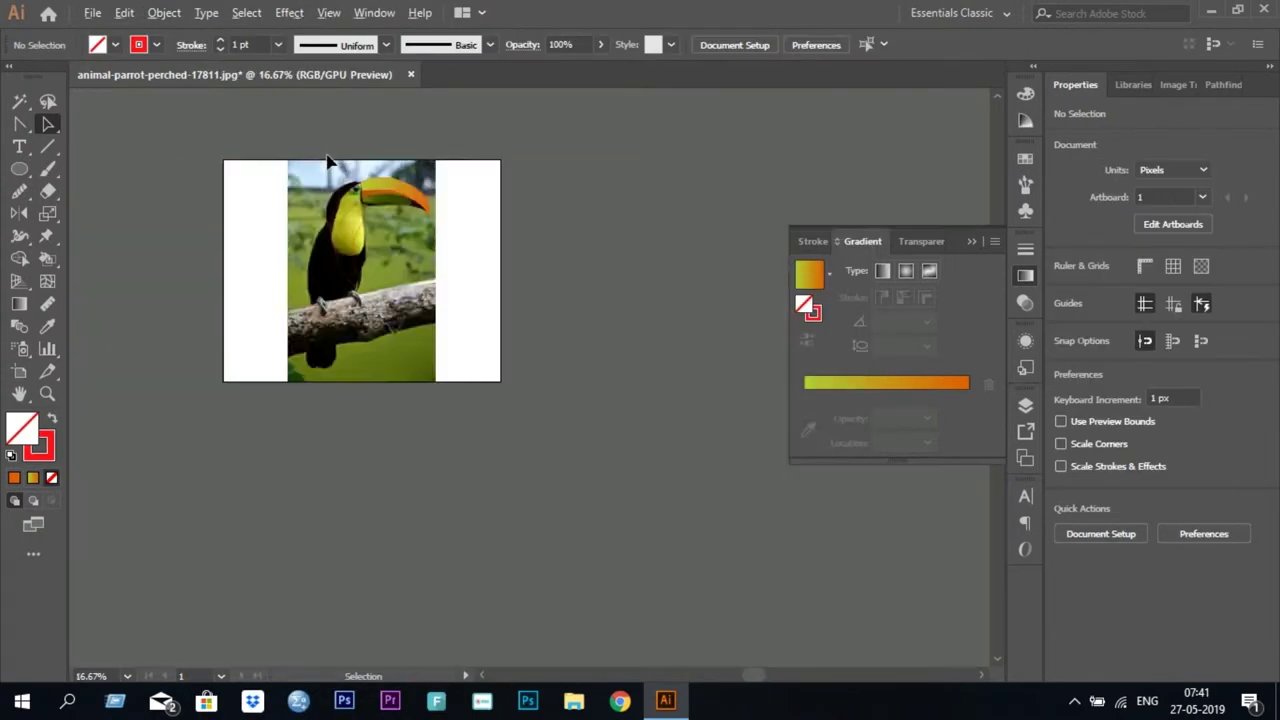
left_click_drag(703, 497, 300, 491)
scroll(580, 240, "up", 3)
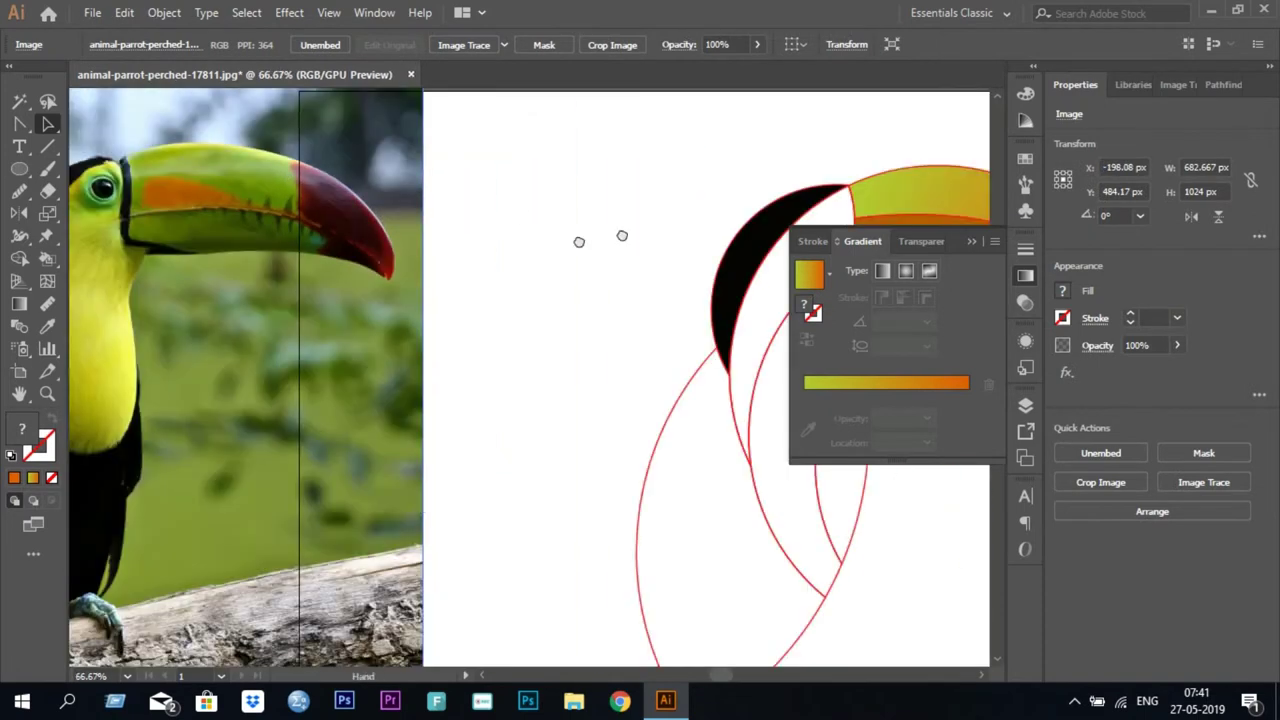
scroll(690, 243, "down", 1)
Set the beak gradient's end stop to the dark red sampled from the photo's beak tip.
left_click(690, 243)
key("g")
left_click(968, 394)
left_click(808, 430)
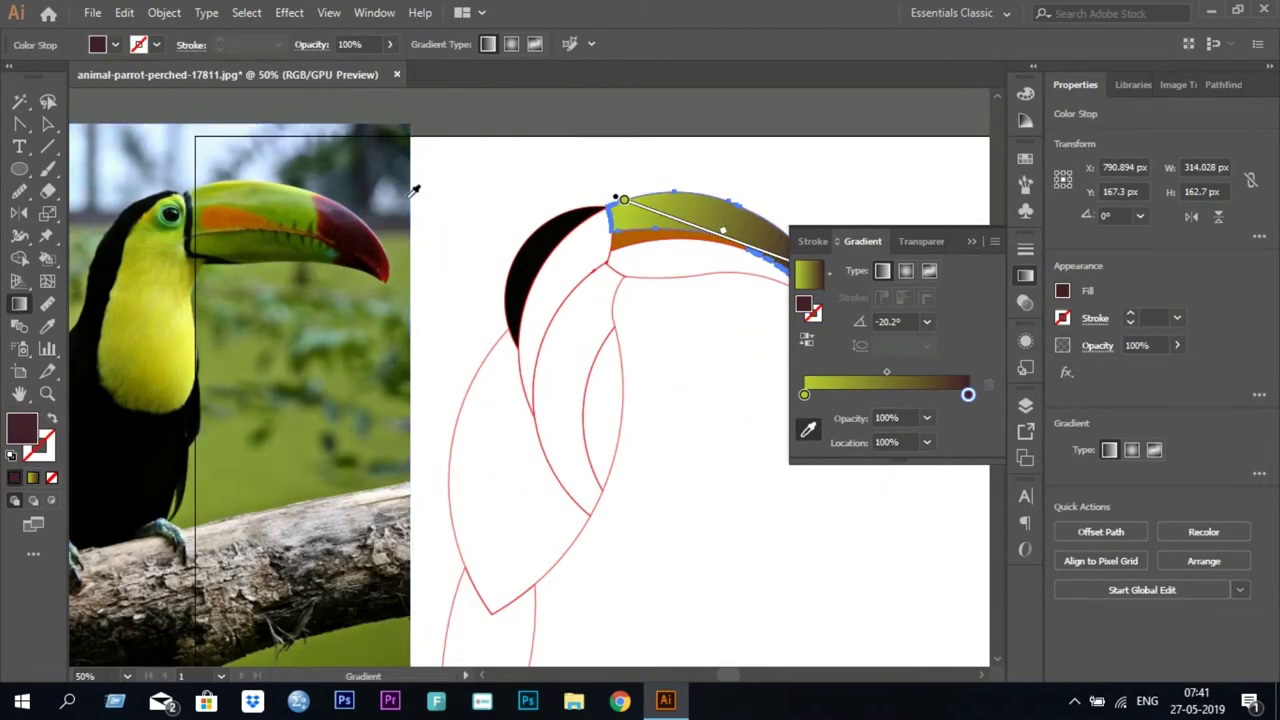
left_click(272, 198)
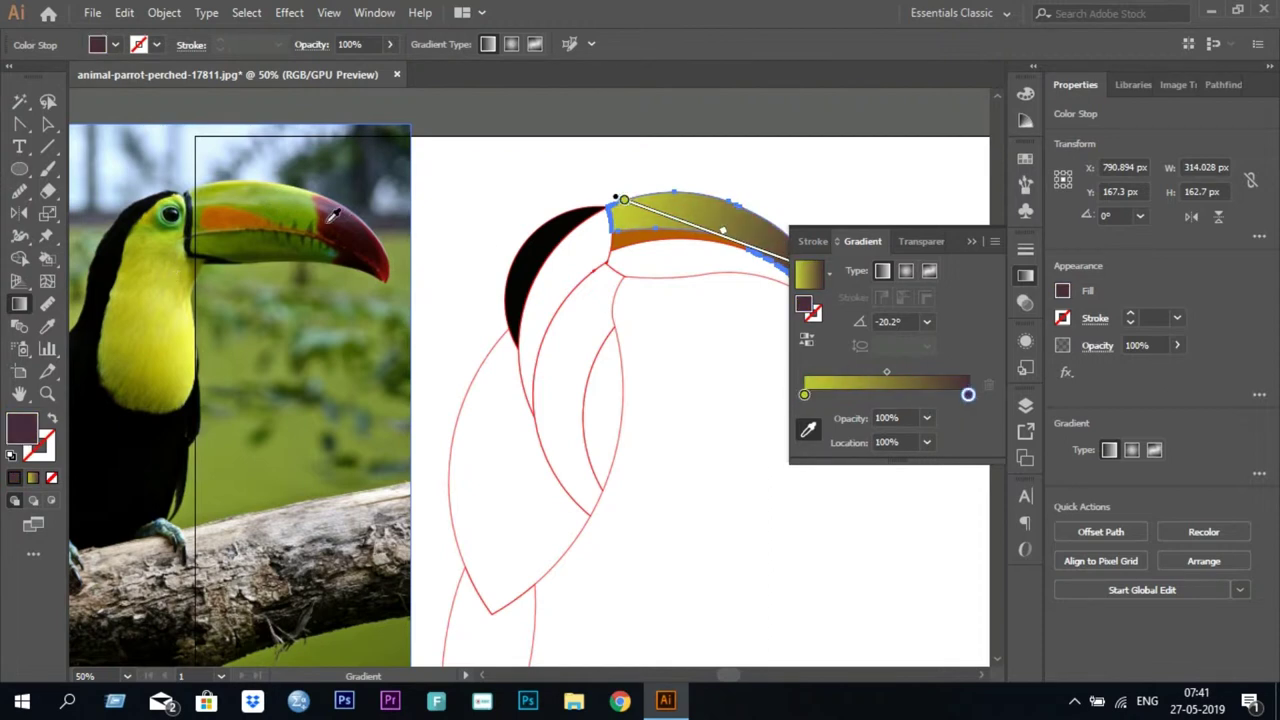
key("Escape")
scroll(746, 268, "up", 2)
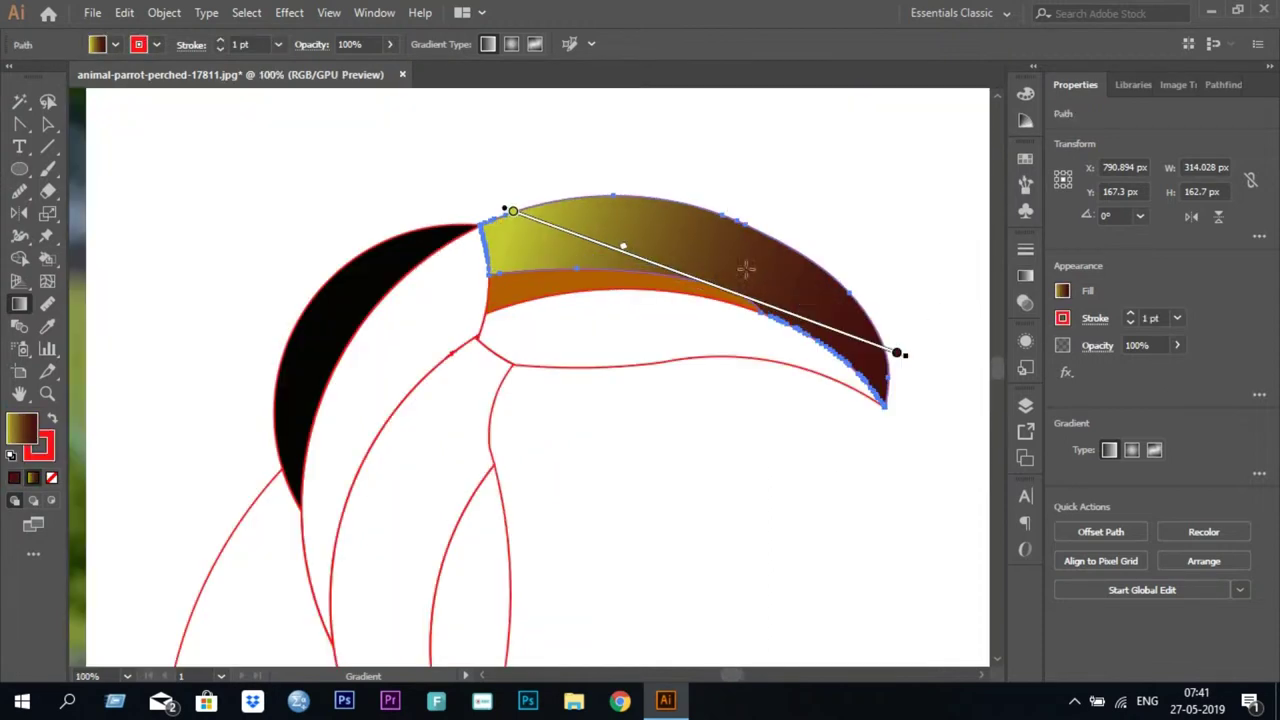
Rotate the beak gradient up along the beak and confine the dark maroon to the tip.
key("ctrl+F9")
scroll(754, 371, "right", 5)
left_click_drag(811, 394, 922, 395)
mouse_move(651, 288)
left_mouse_down()
mouse_move(668, 255)
mouse_move(539, 133)
left_mouse_up()
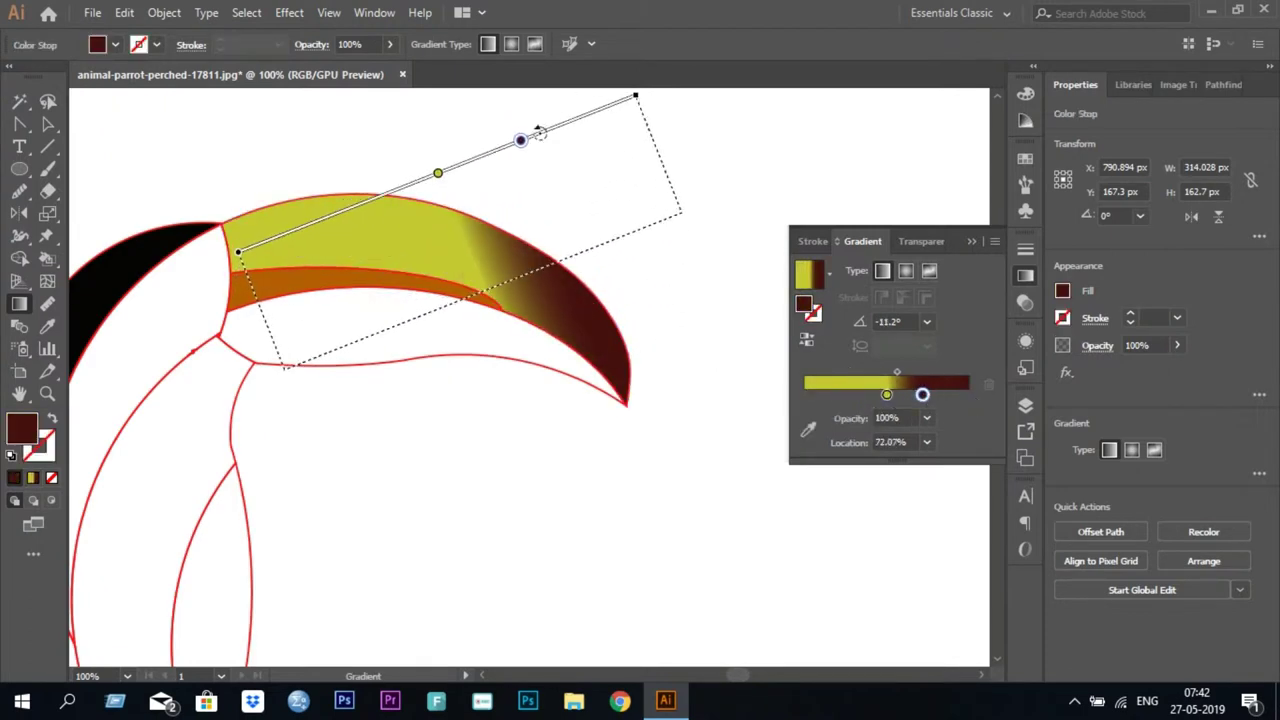
left_click_drag(931, 398, 905, 392)
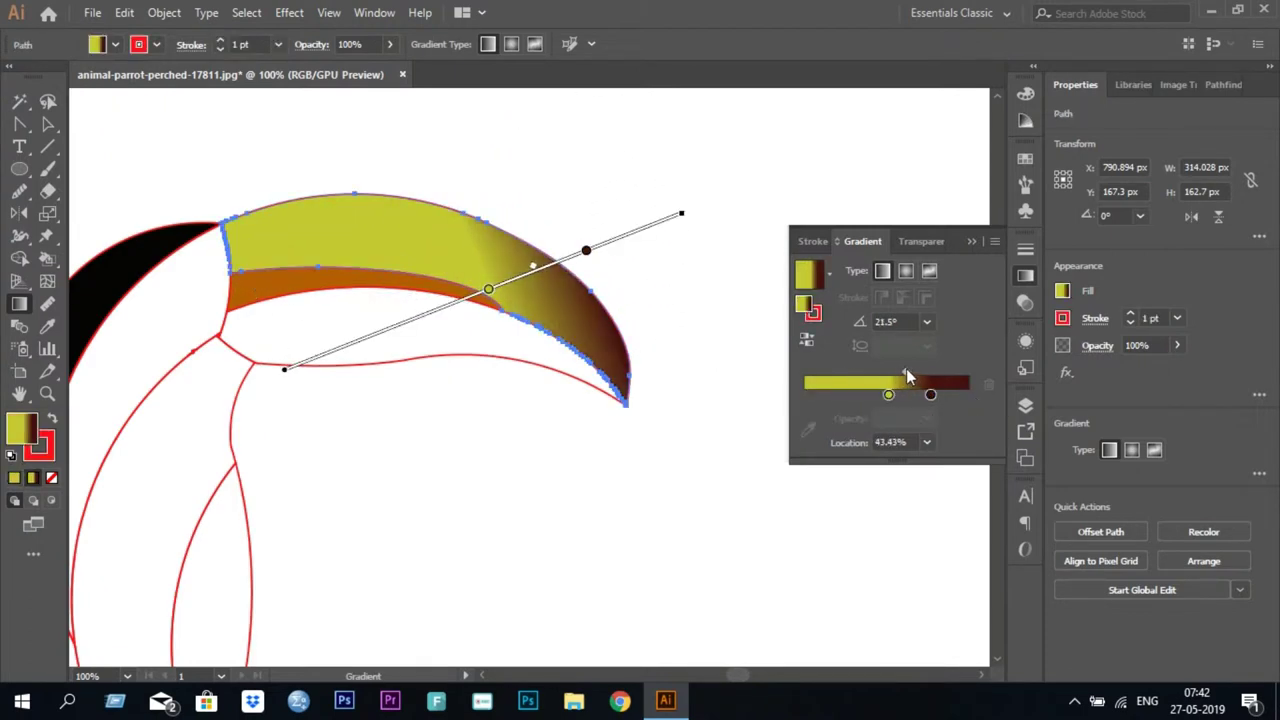
key("Escape")
key("a")
left_click(633, 477)
Fill the orange band under the upper beak with a gradient: sampled orange start, end stop at 94.41%.
scroll(771, 429, "down", 2)
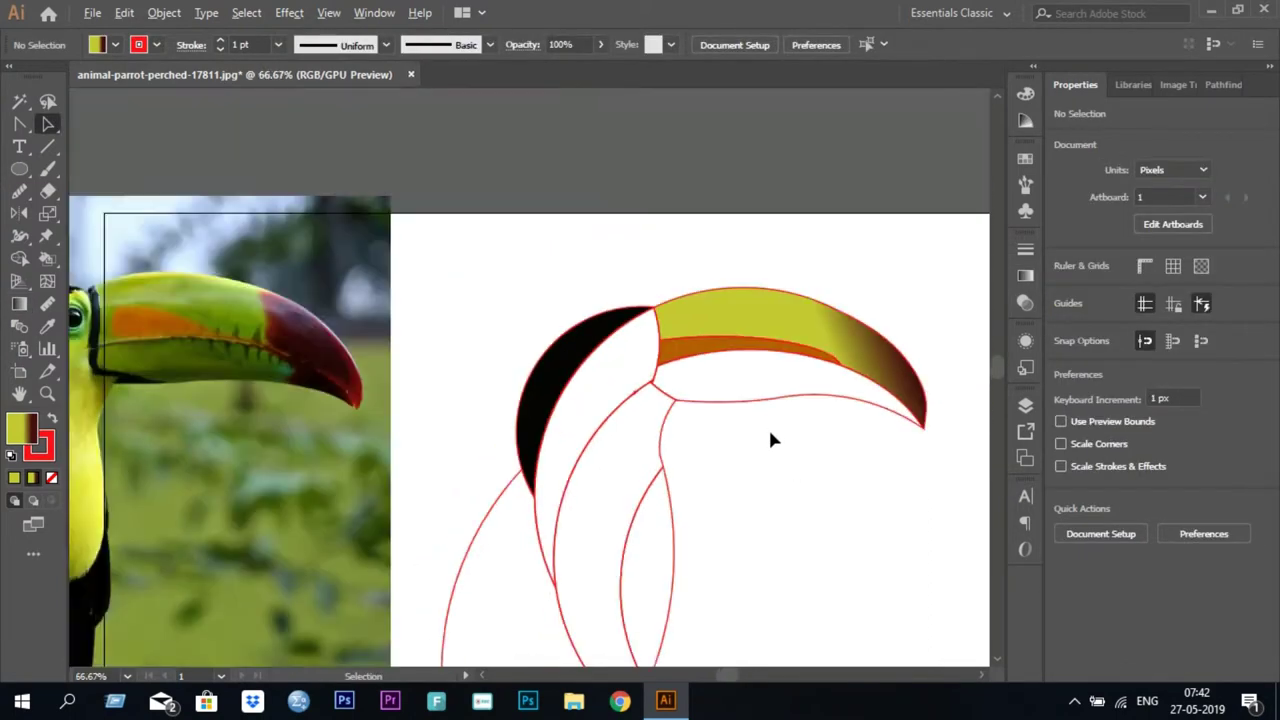
left_click(750, 350)
left_click(1025, 275)
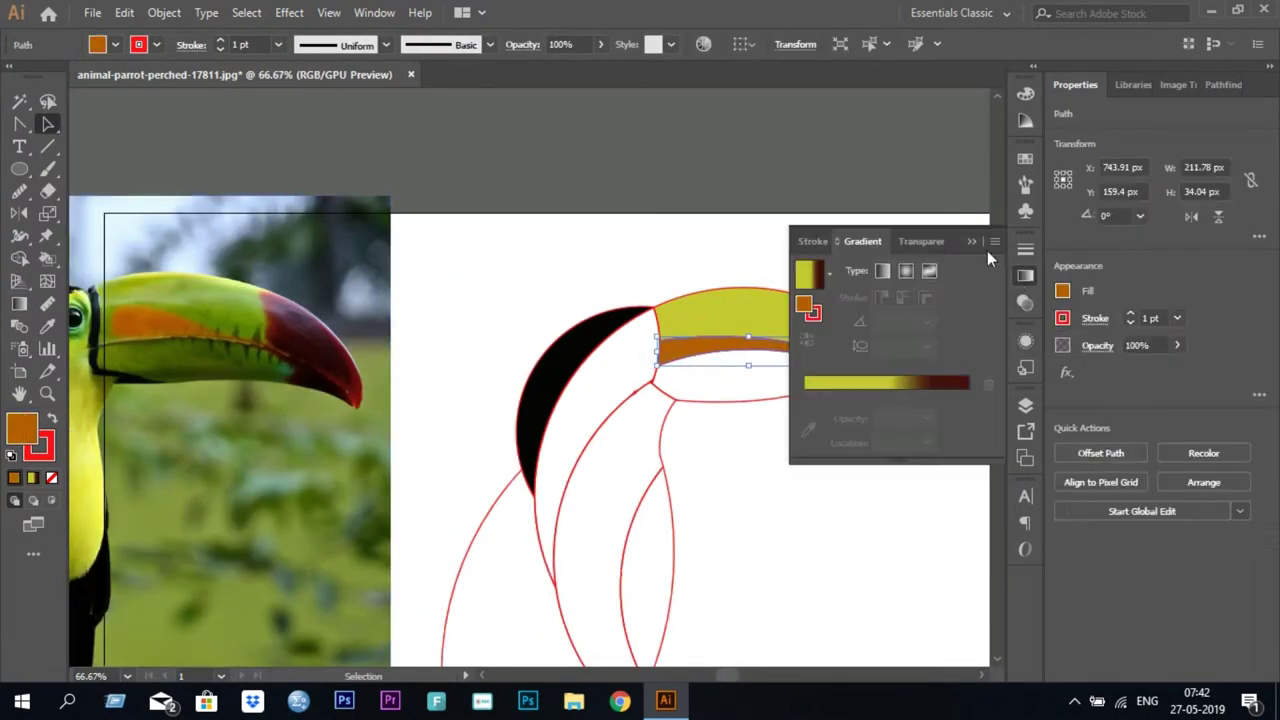
left_click(853, 410)
key("Escape")
left_click(1062, 291)
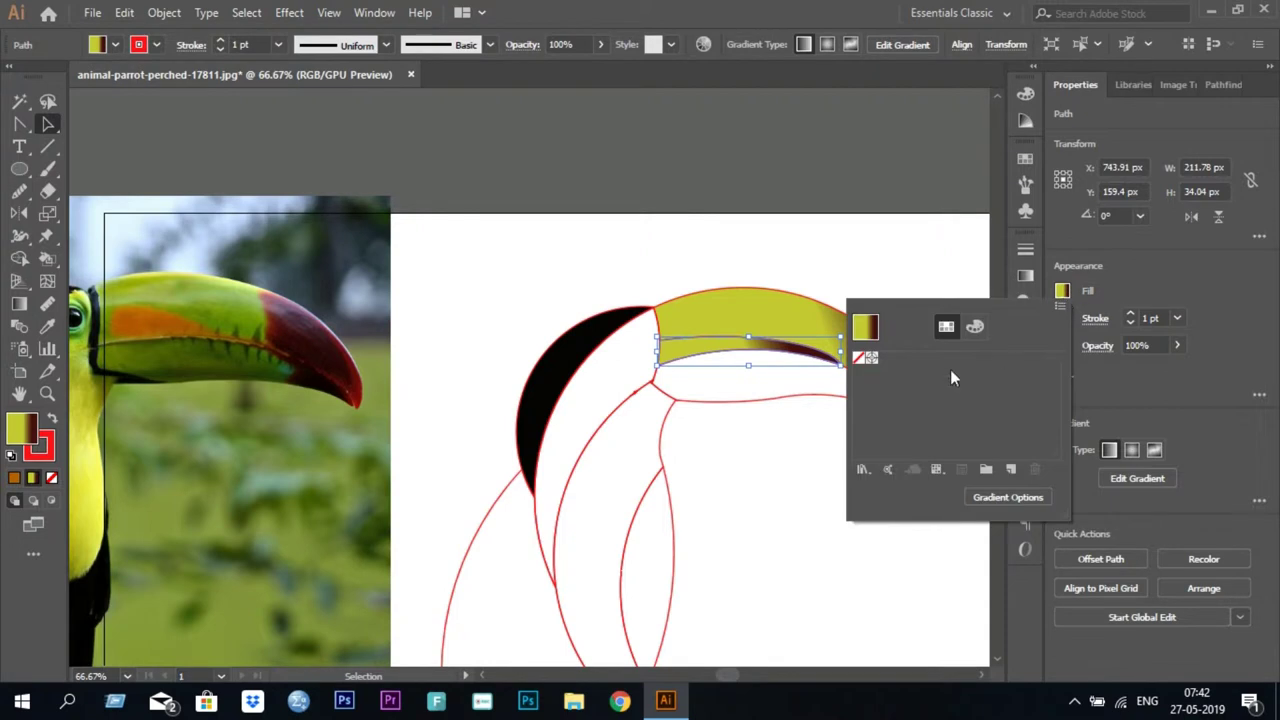
left_click(34, 479)
left_click(888, 418)
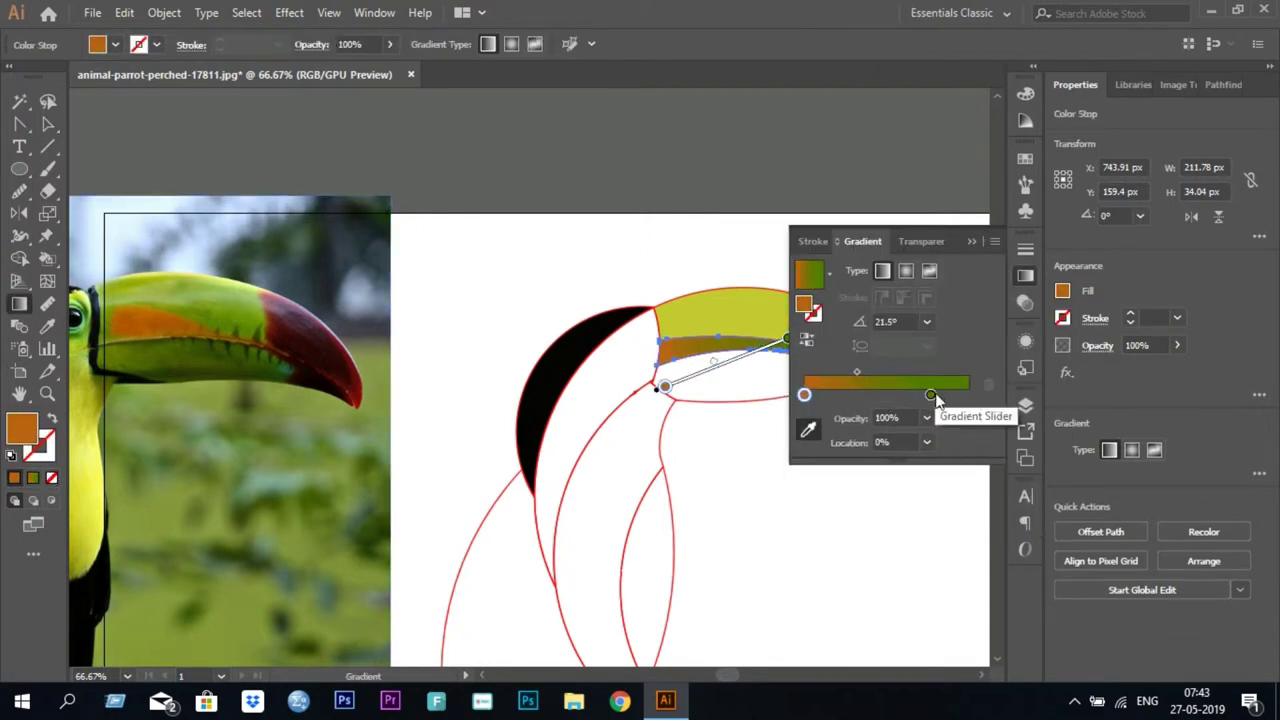
left_click_drag(931, 396, 959, 396)
Apply a gradient to the lower beak and sample a dark beak colour for its end stop.
left_click(886, 423)
left_click(860, 395)
mouse_move(763, 518)
left_mouse_down()
mouse_move(653, 493)
mouse_move(646, 507)
left_mouse_up()
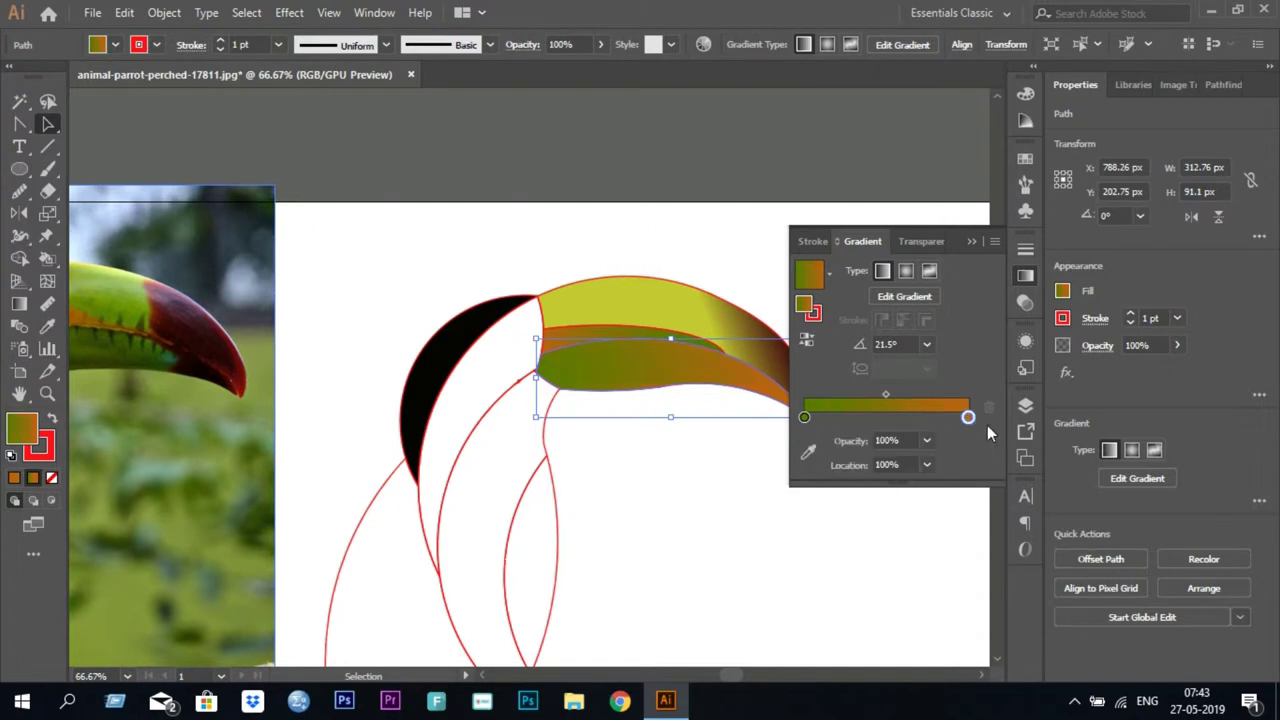
key("g")
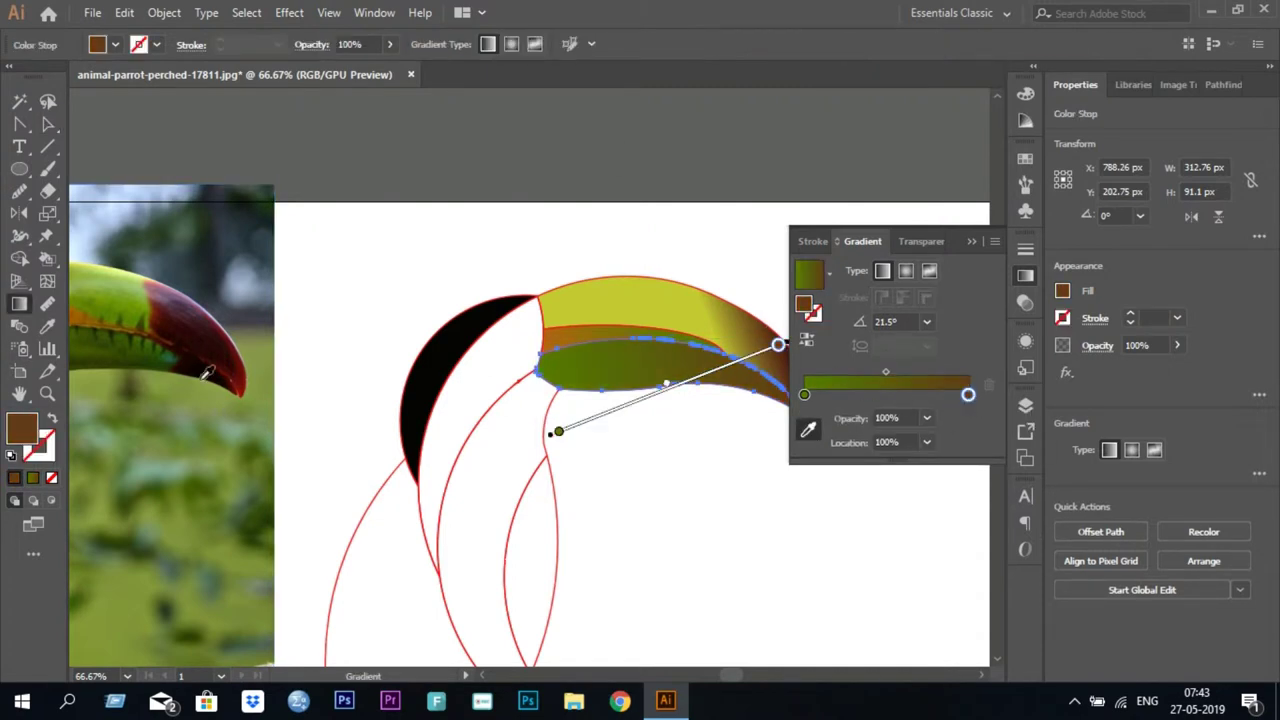
left_click(207, 372)
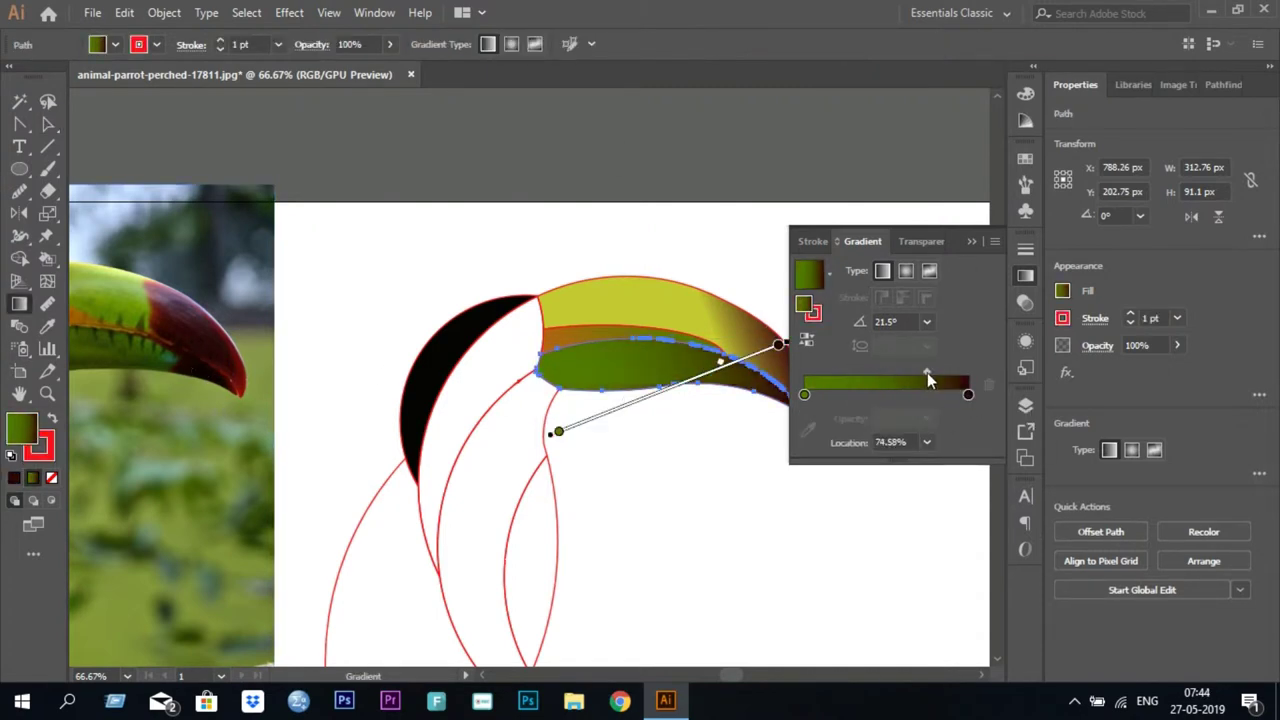
Change the upper beak gradient's first stop to green, fading to maroon.
left_click(1025, 275)
key("a")
left_click(1064, 316)
left_click(1003, 466)
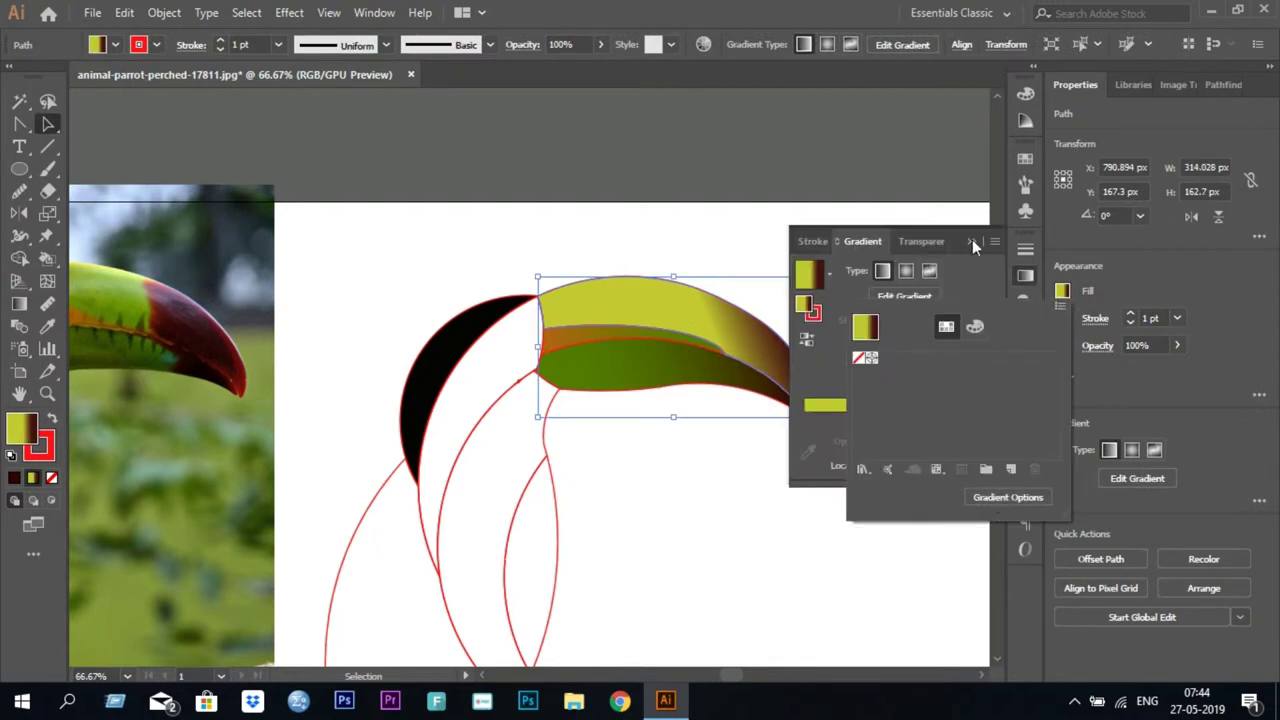
left_click(91, 298)
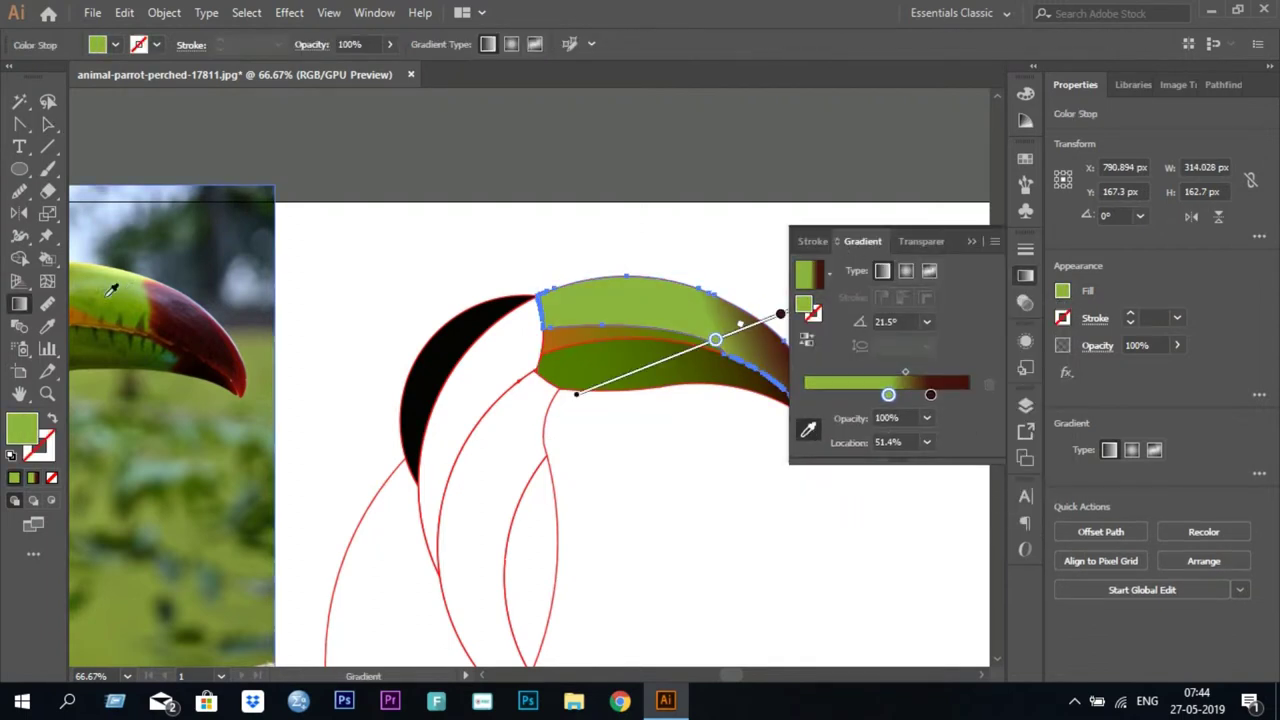
left_click(971, 241)
left_click(551, 434)
key("ctrl+minus")
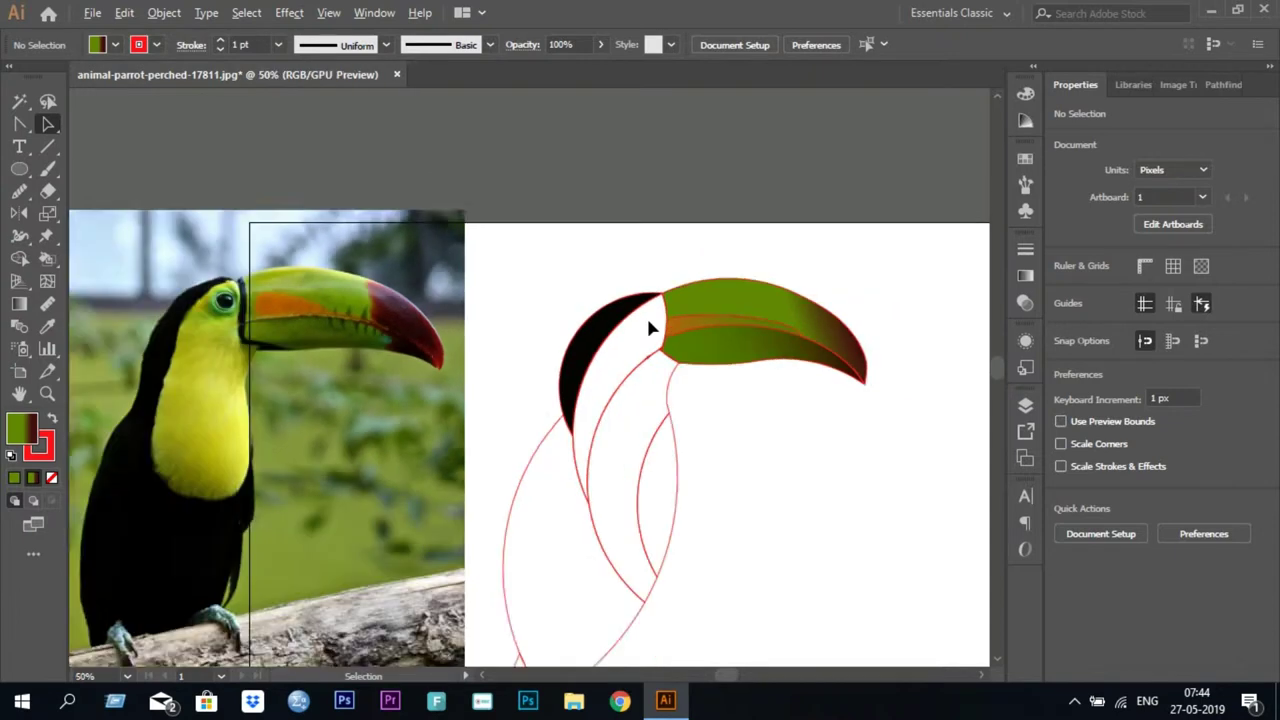
Draw a small circle in the head and duplicate it into an almond eye shape.
key("ctrl+plus")
key("l")
mouse_move(709, 355)
left_mouse_down()
mouse_move(738, 384)
mouse_move(690, 360)
left_mouse_up()
key("ctrl+plus")
key("ctrl+plus")
key("ctrl+plus")
left_click_drag(548, 215, 643, 514)
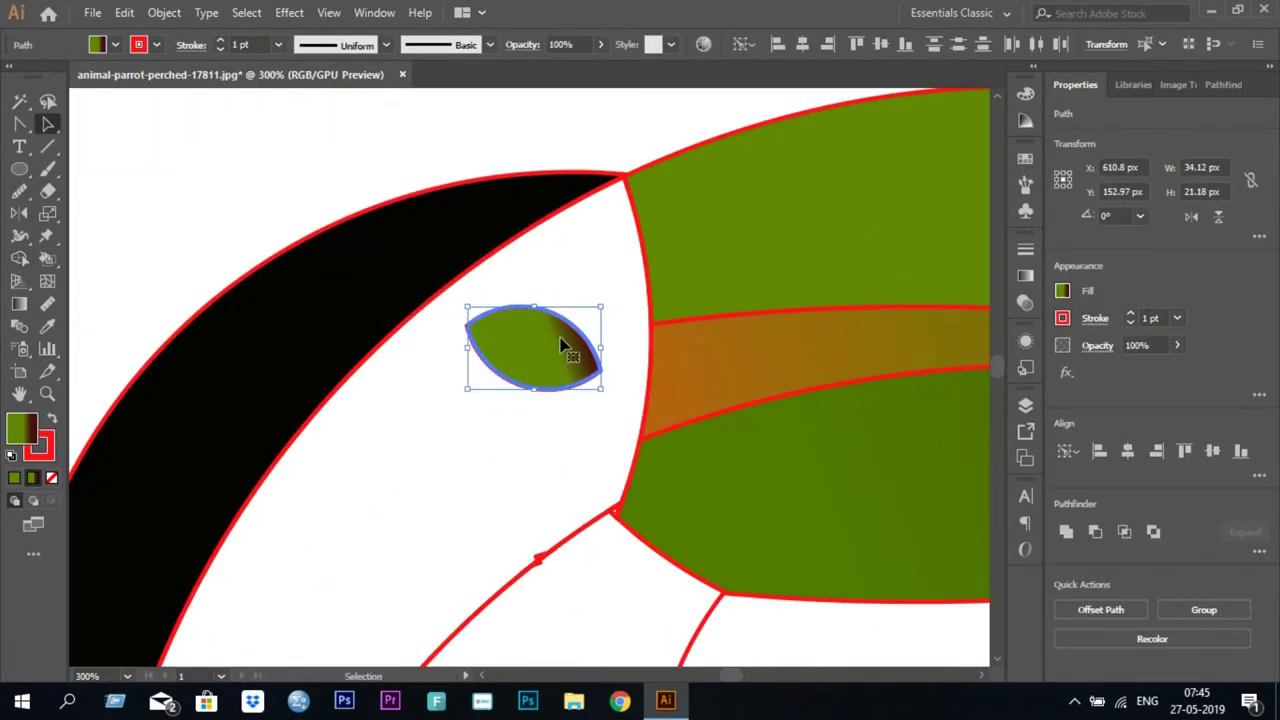
Fill the eye shape with a radial gradient and adjust its midpoint.
left_click(1062, 290)
left_click(1025, 275)
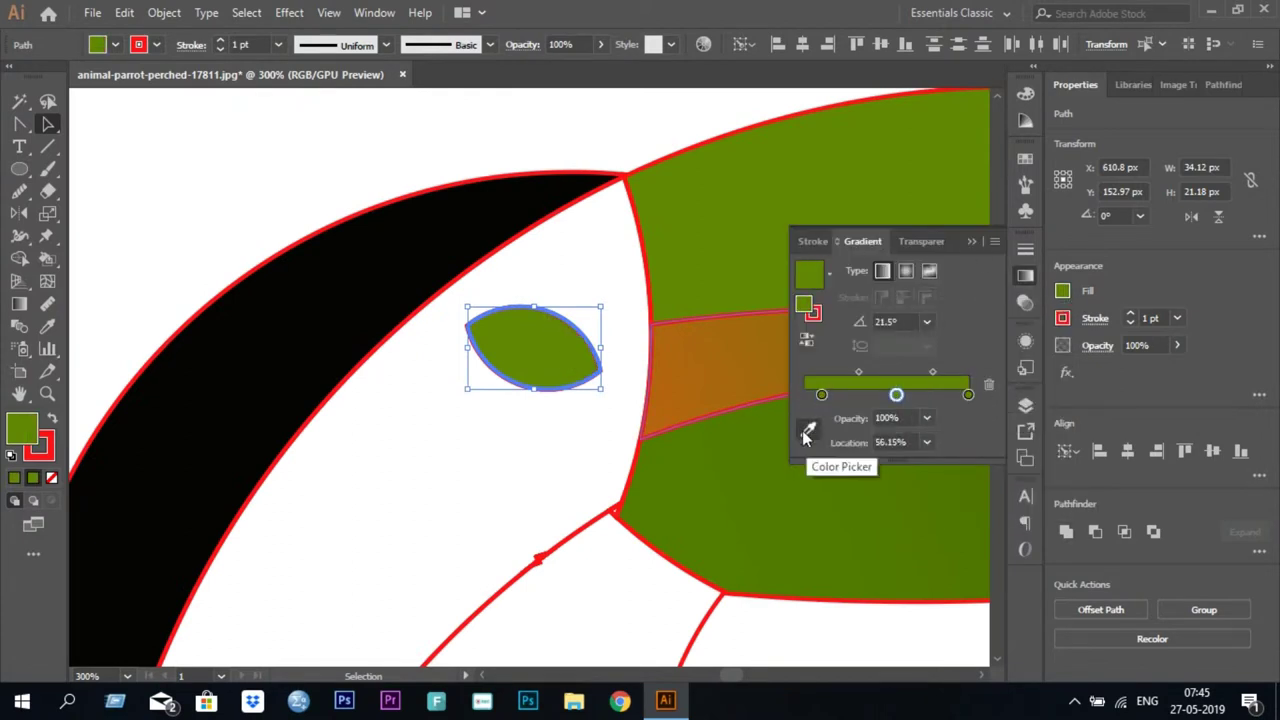
left_click(888, 383)
left_click(905, 270)
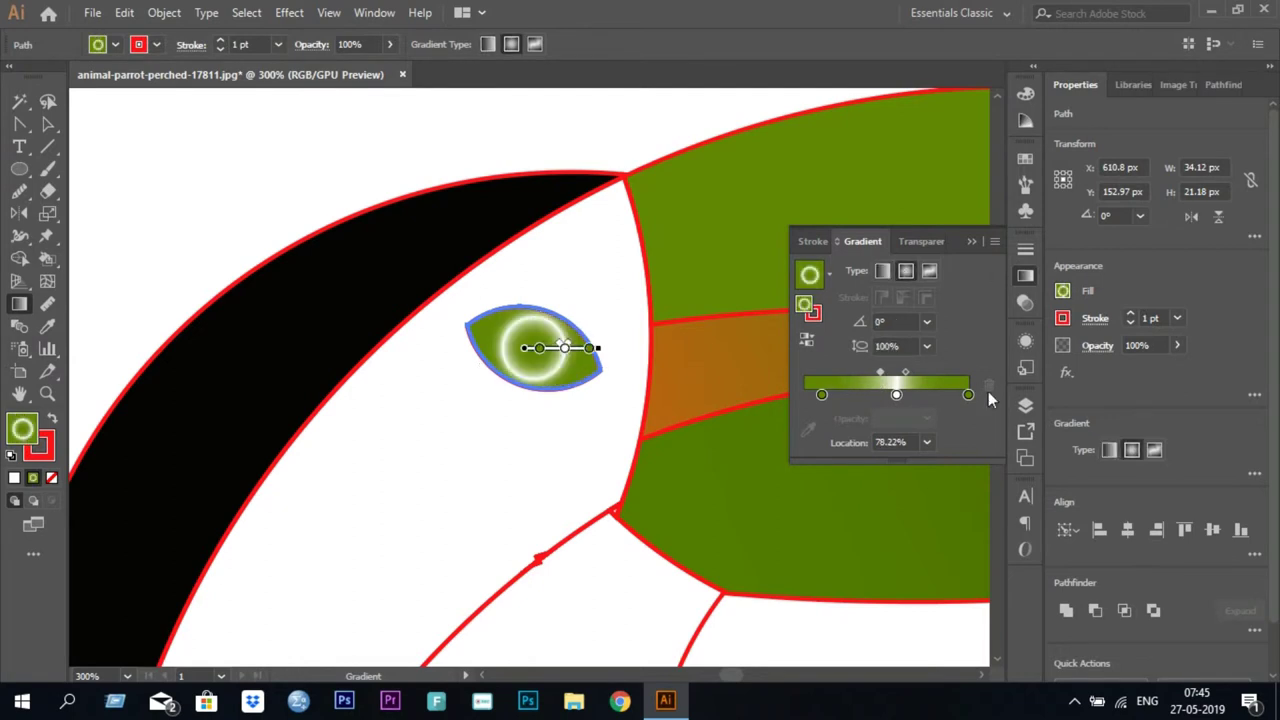
left_click_drag(879, 373, 840, 372)
Set the eye gradient's centre stop to black and widen the pupil.
left_click(896, 395)
left_click(808, 429)
left_click(485, 248)
left_click_drag(837, 372, 908, 371)
left_click(821, 394)
left_click(808, 429)
Keep the eye centre black and move the outer stop inward, recoloured lime-green B6C705.
left_click(330, 220)
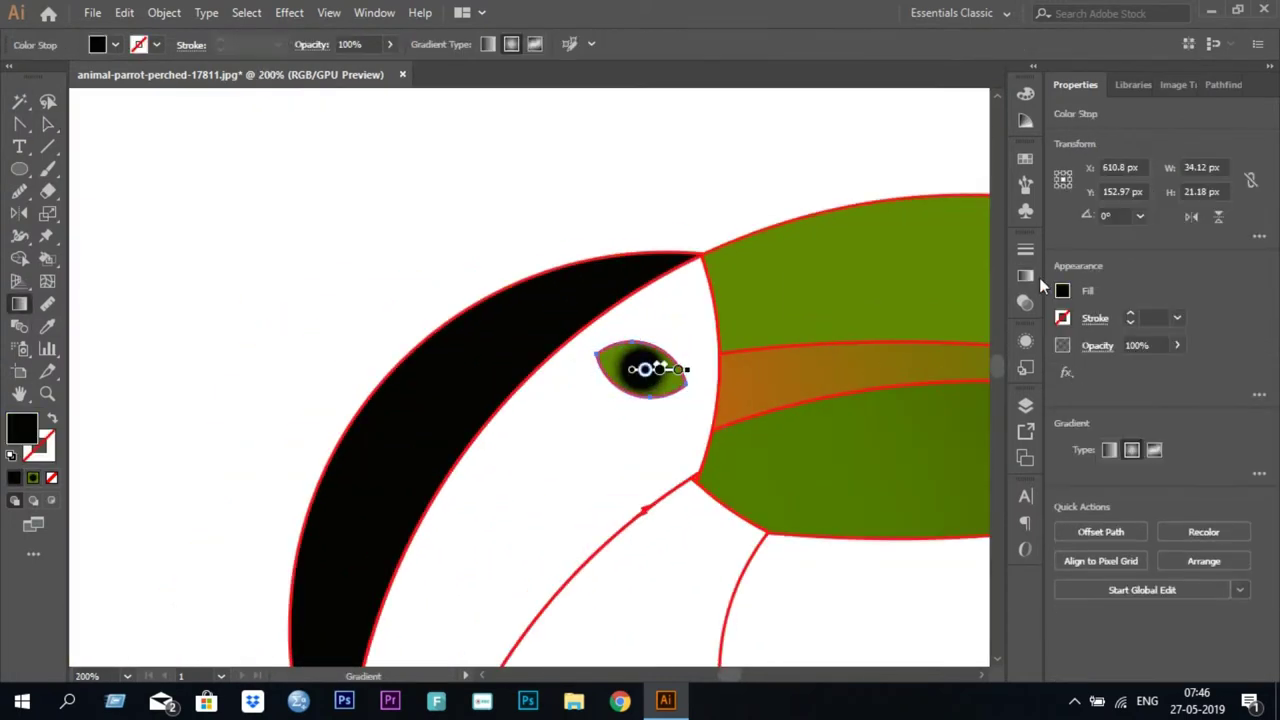
left_click(1027, 276)
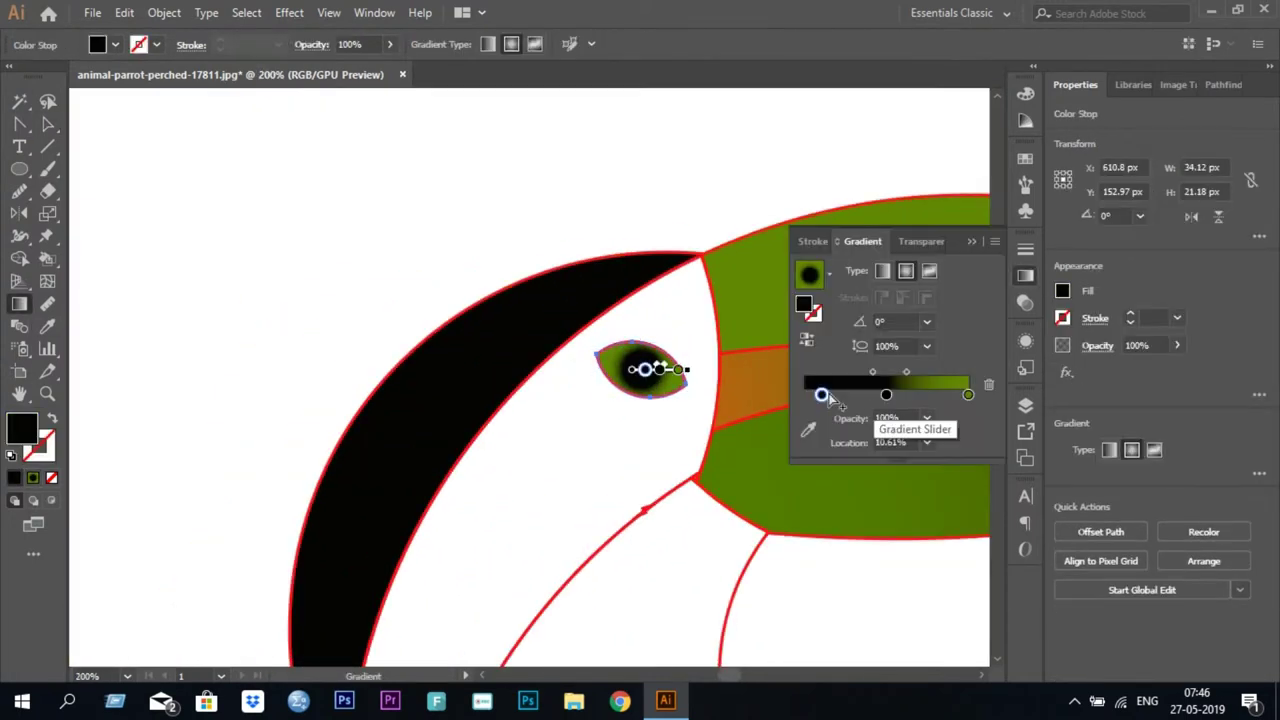
key("ctrl+equal")
key("ctrl+equal")
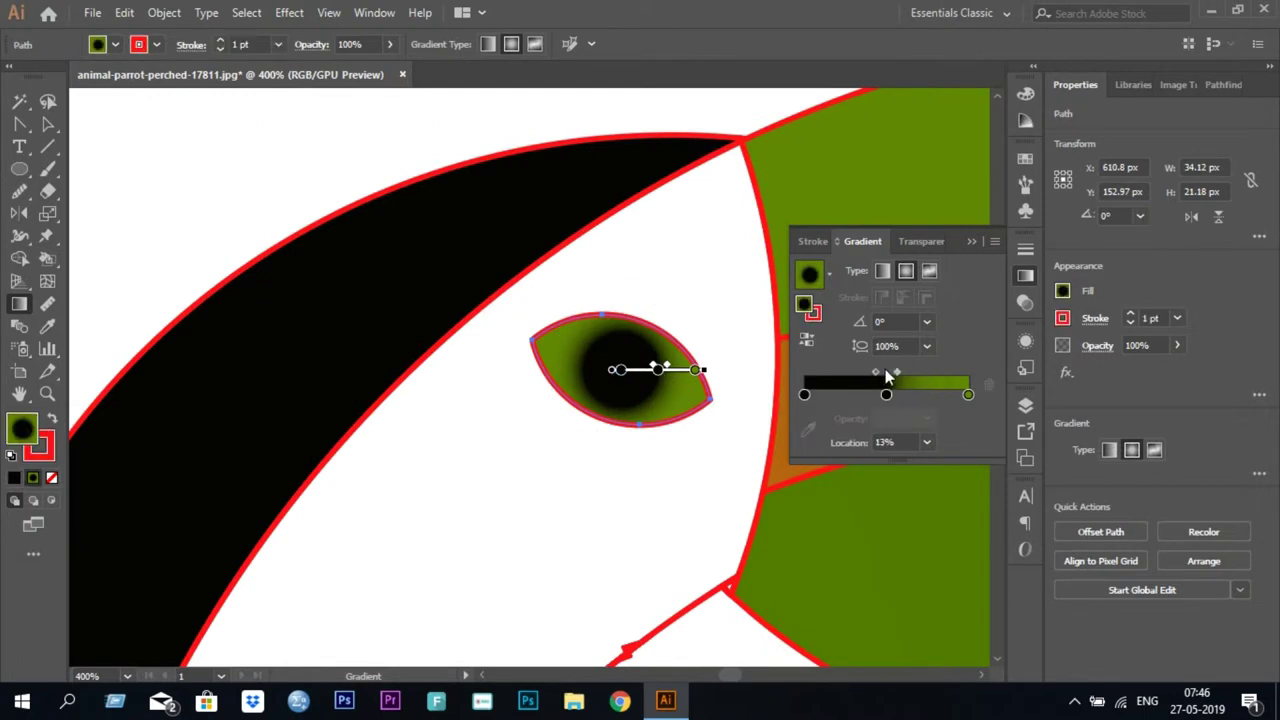
left_click_drag(968, 395, 922, 396)
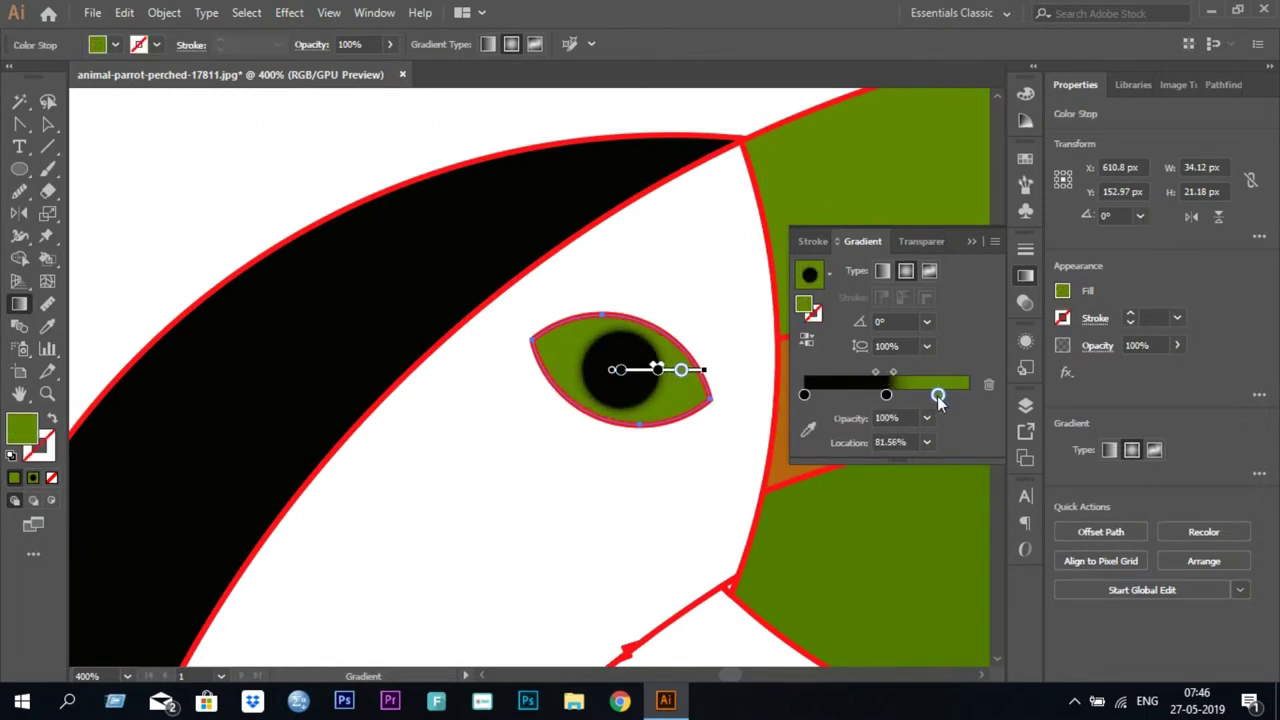
double_click(938, 395)
mouse_move(855, 469)
left_mouse_down()
mouse_move(882, 464)
mouse_move(854, 495)
mouse_move(890, 503)
left_mouse_up()
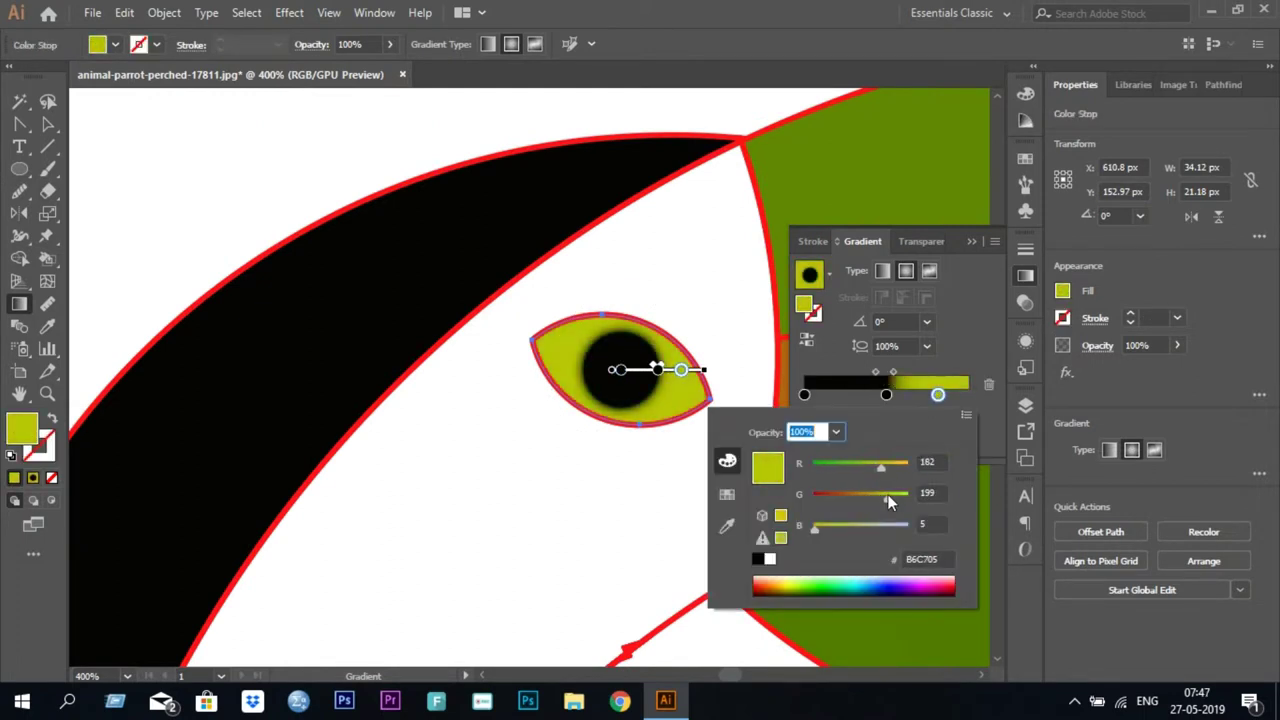
left_click(689, 314)
Deselect the finished eye and zoom out to show the whole toucan.
key("ctrl+minus")
key("ctrl+minus")
key("ctrl+minus")
key("ctrl+equal")
key("ctrl+equal")
key("ctrl+equal")
key("v")
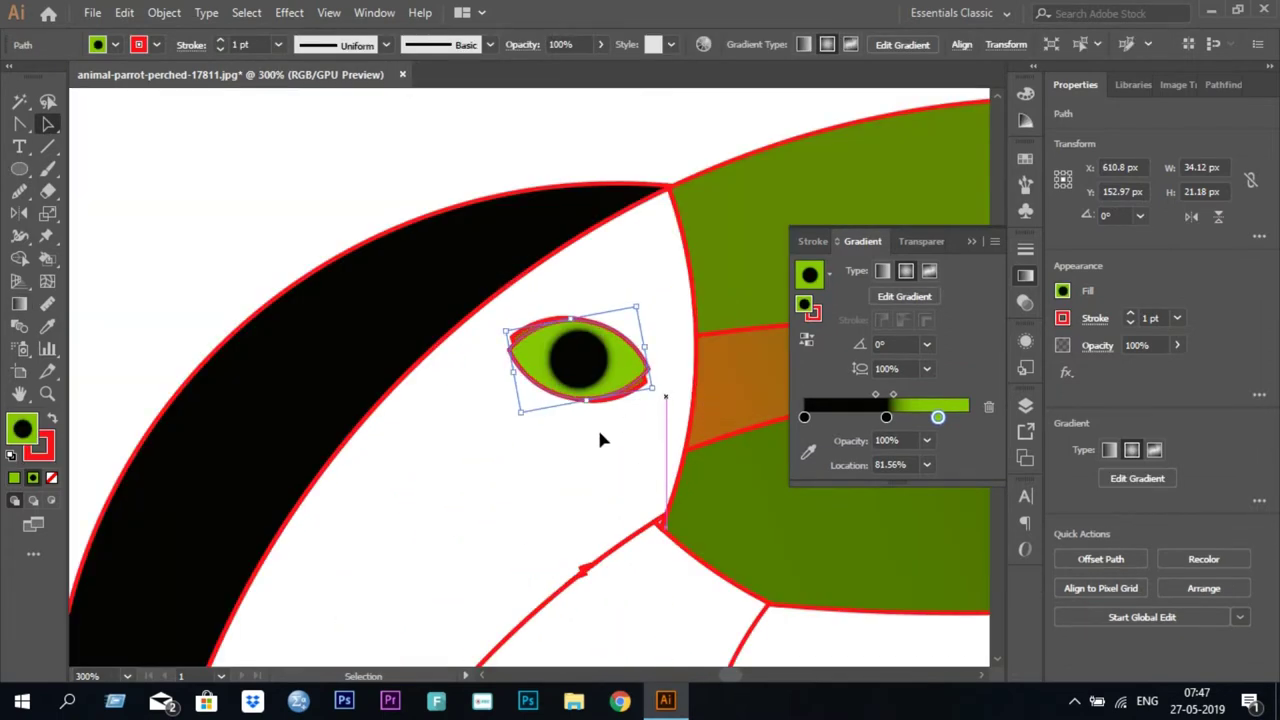
left_click(600, 440)
key("ctrl+equal")
key("ctrl+equal")
key("ctrl+equal")
key("ctrl+minus")
key("ctrl+minus")
key("ctrl+minus")
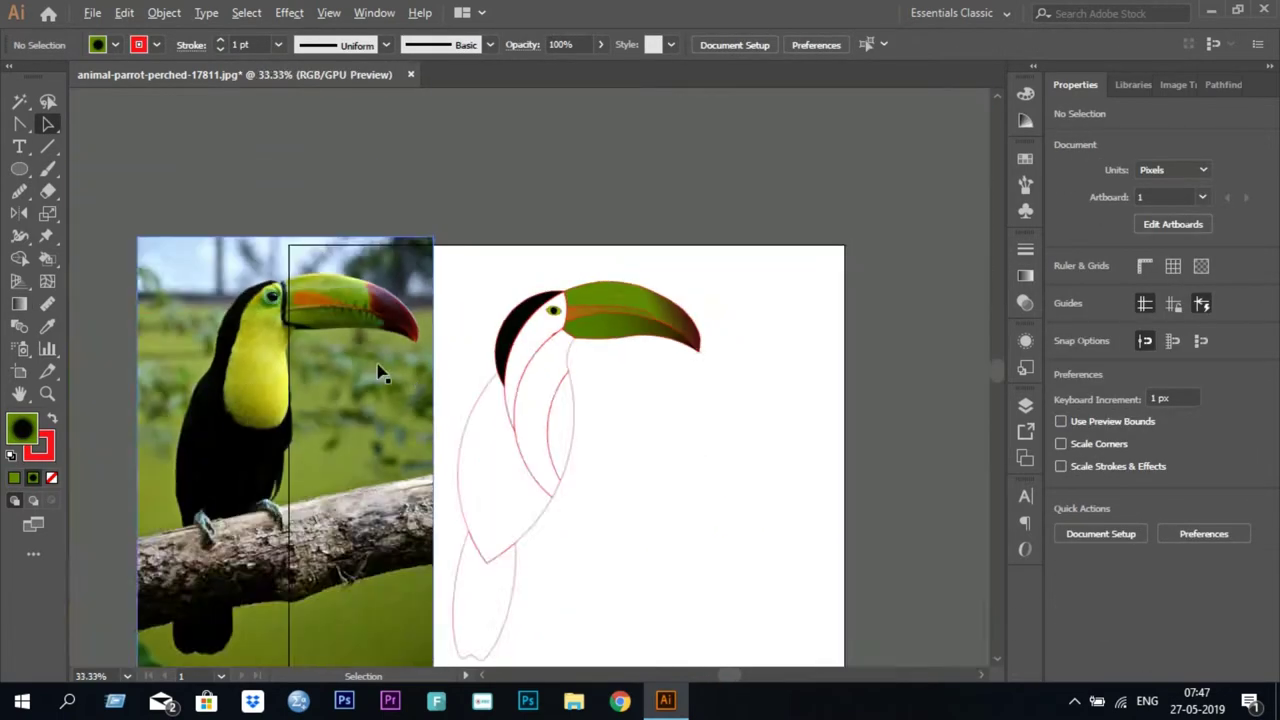
Select all toucan paths and use Shape Builder to fill the head and neck regions.
key("ctrl+equal")
key("ctrl+equal")
key("ctrl+equal")
key("ctrl+a")
key("ctrl+equal")
key("ctrl+equal")
key("ctrl+equal")
key("ctrl+equal")
key("shift+m")
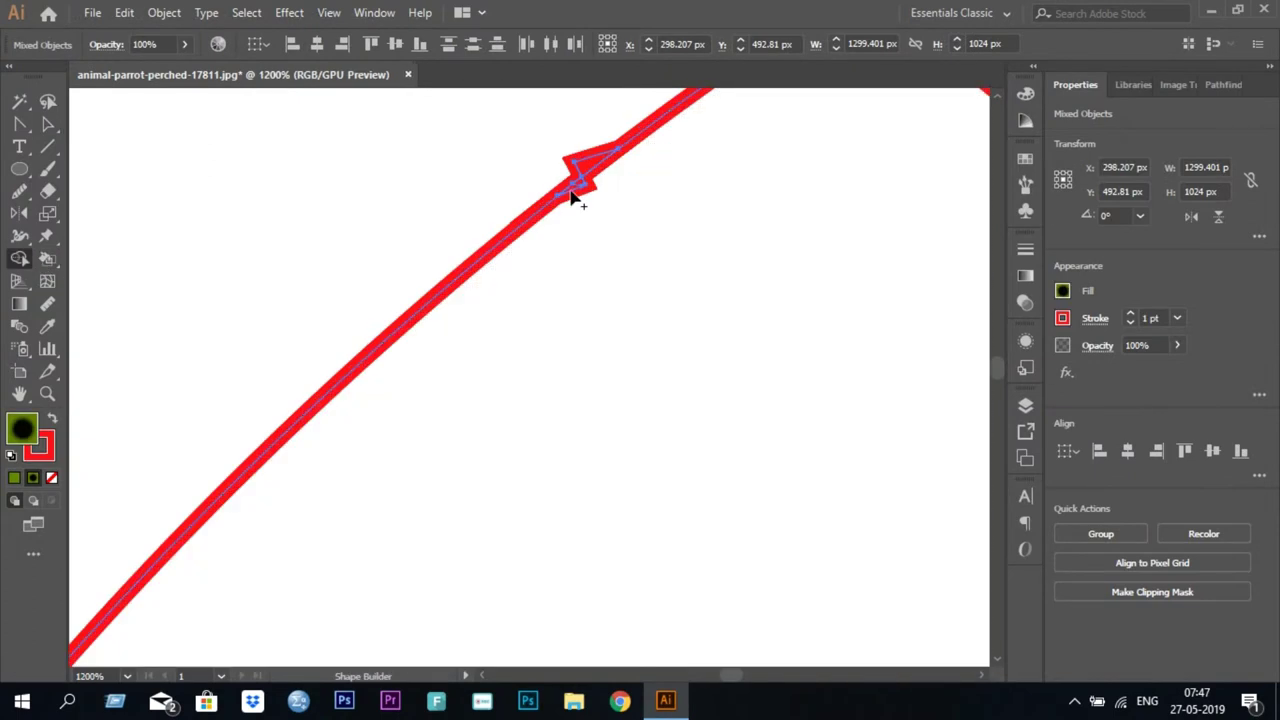
key("ctrl+minus")
key("ctrl+minus")
key("ctrl+minus")
key("ctrl+minus")
key("ctrl+minus")
key("ctrl+minus")
key("ctrl+minus")
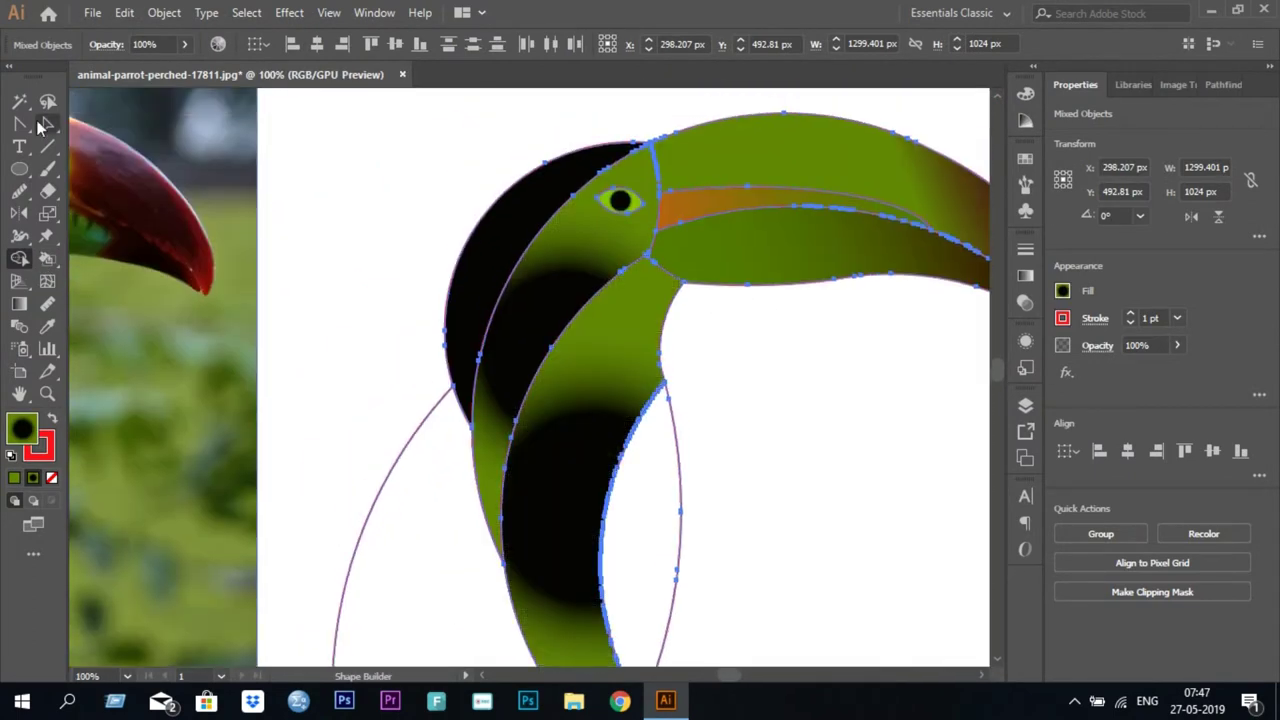
left_click(45, 124)
key("ctrl+minus")
key("ctrl+minus")
Apply a gradient, undo the stray one, and select the head shape for gradient editing.
left_click(1023, 278)
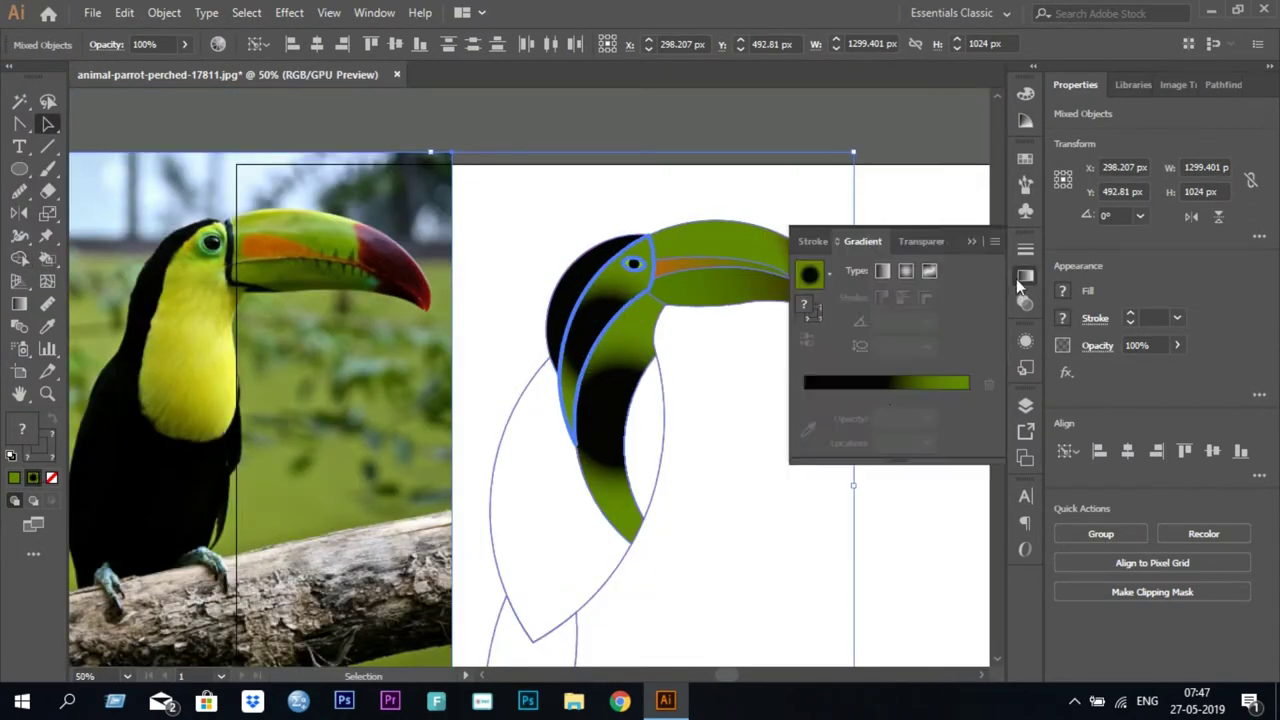
left_click(882, 271)
key("ctrl+z")
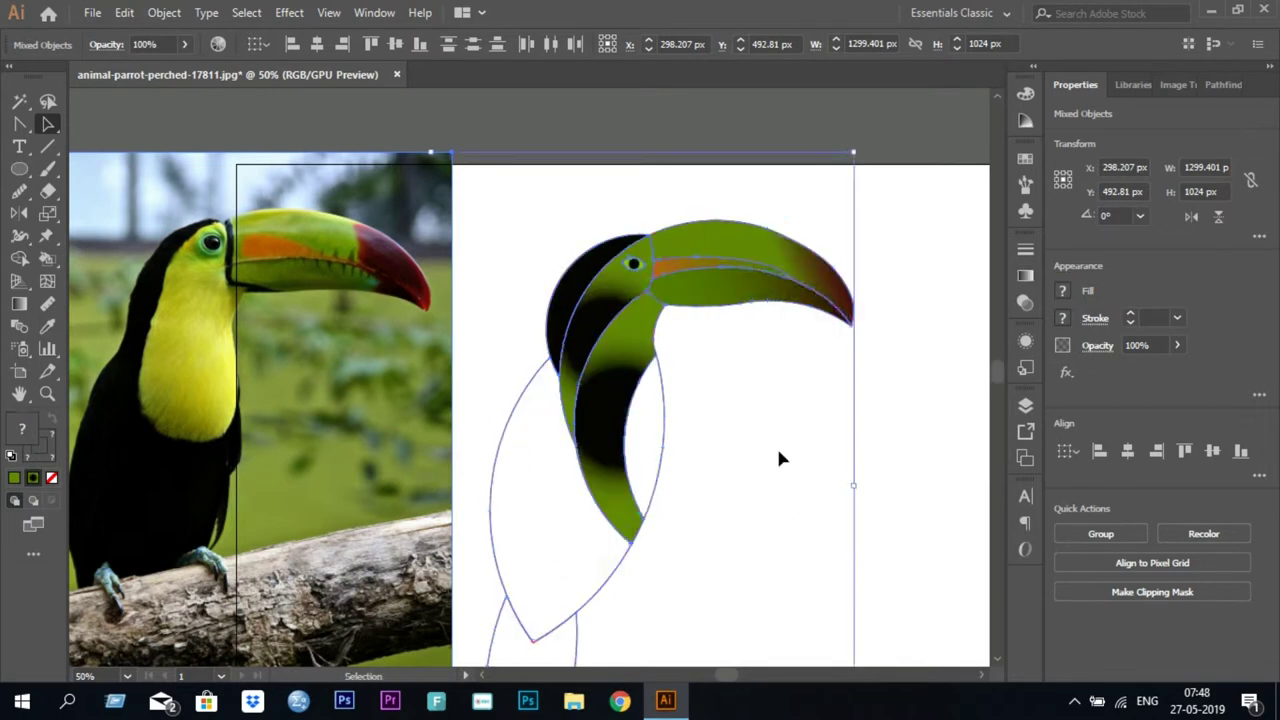
left_click(605, 440)
left_click(1025, 277)
Recolour the head gradient with yellow sampled from the photo's chest, removing the extra stop.
left_click(808, 430)
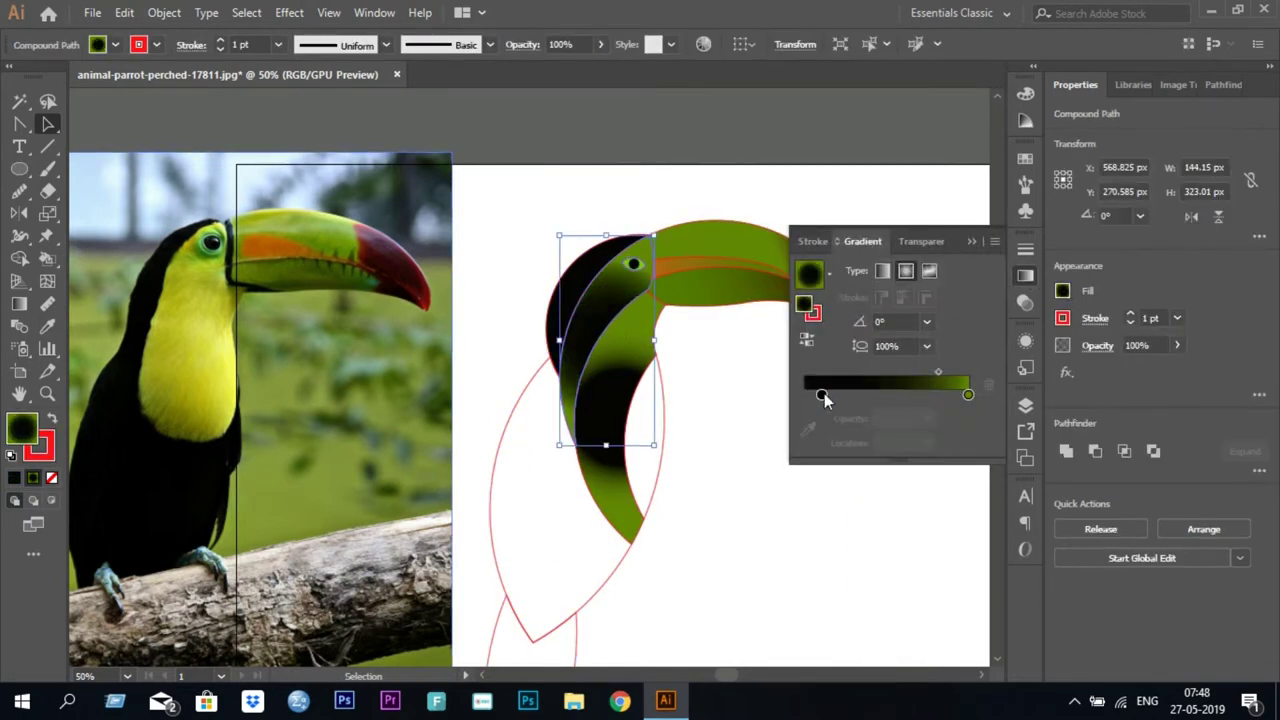
left_click(222, 236)
left_click(223, 343)
left_click_drag(820, 395, 814, 457)
left_click_drag(938, 372, 834, 371)
left_click(605, 342)
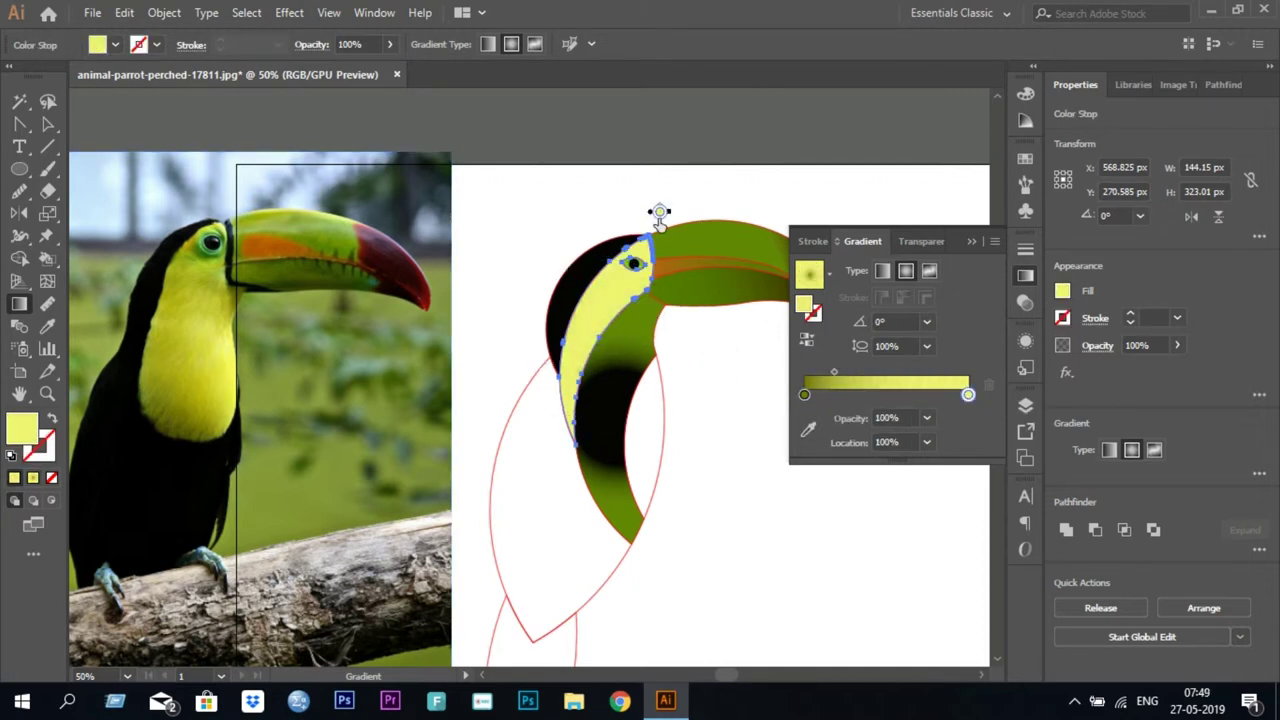
left_click(886, 372)
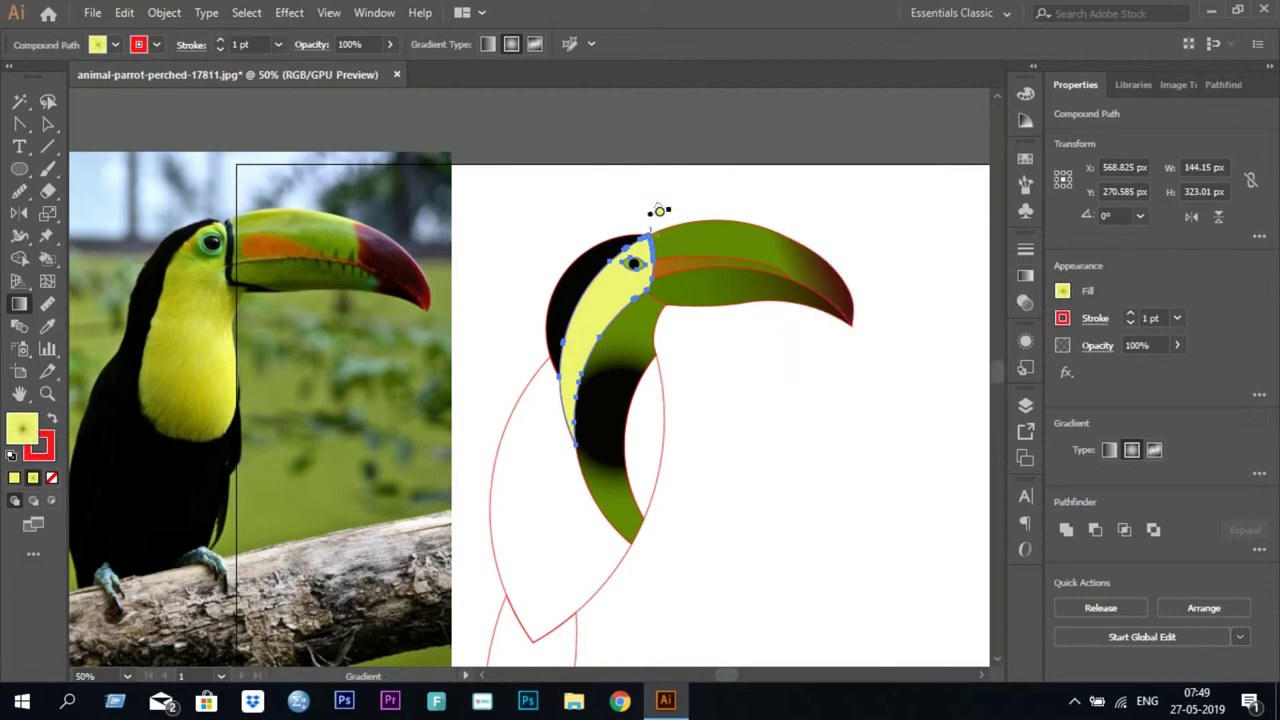
Deselect the head and select the neck shape with Direct Selection.
key("a")
left_click(881, 485)
left_click(642, 455)
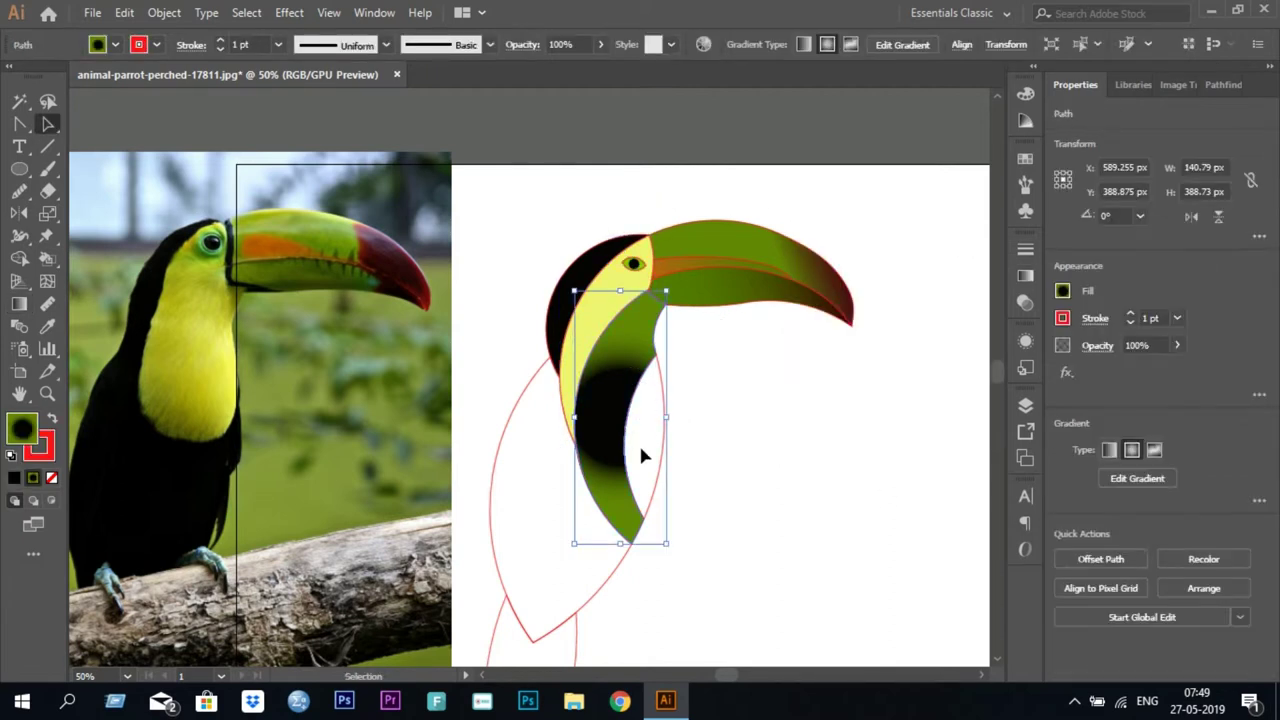
left_click(657, 423)
left_click(650, 475)
key("shift+m")
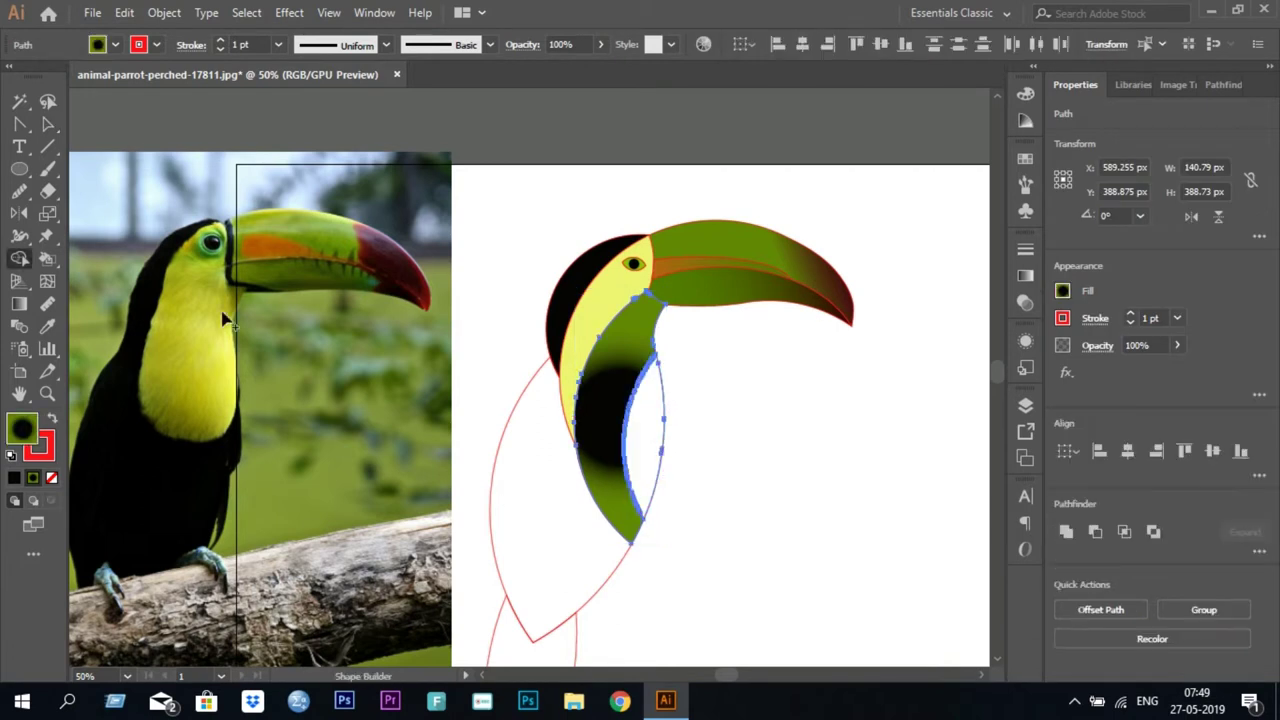
Make the neck gradient linear and run it vertically from the neck's bottom to top.
key("a")
left_click(1025, 275)
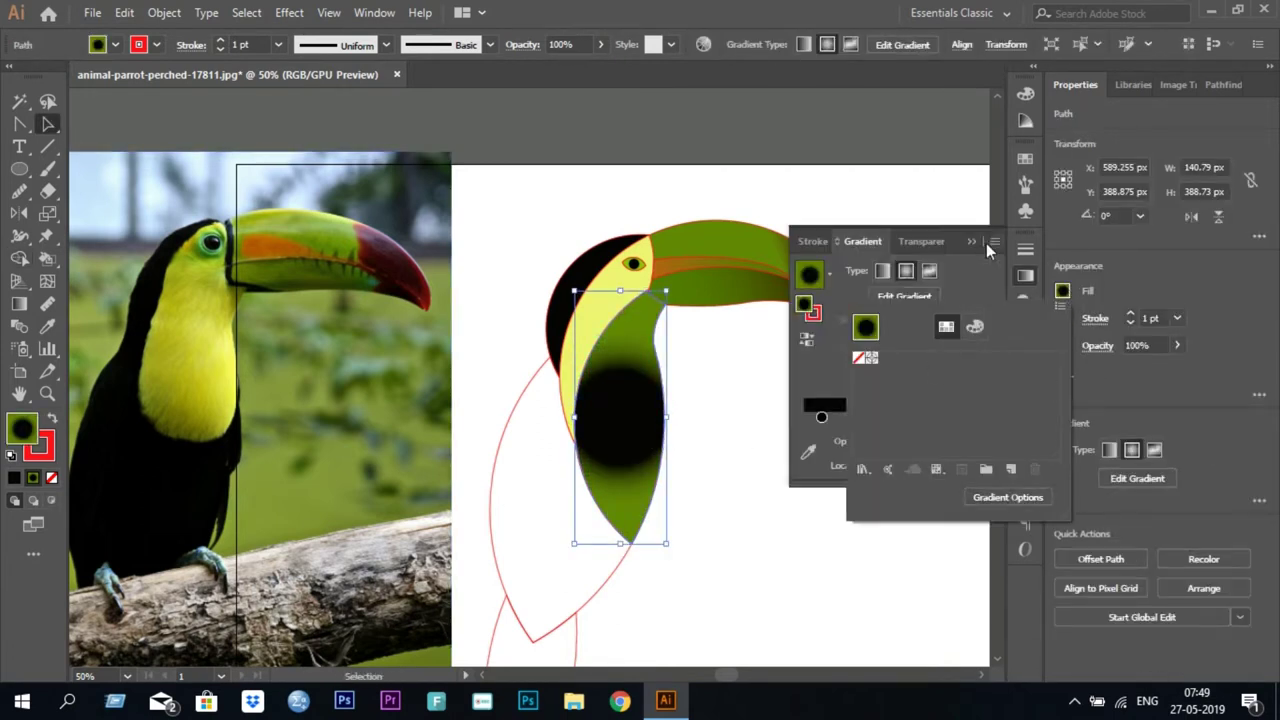
left_click(882, 271)
left_click_drag(886, 417, 758, 440)
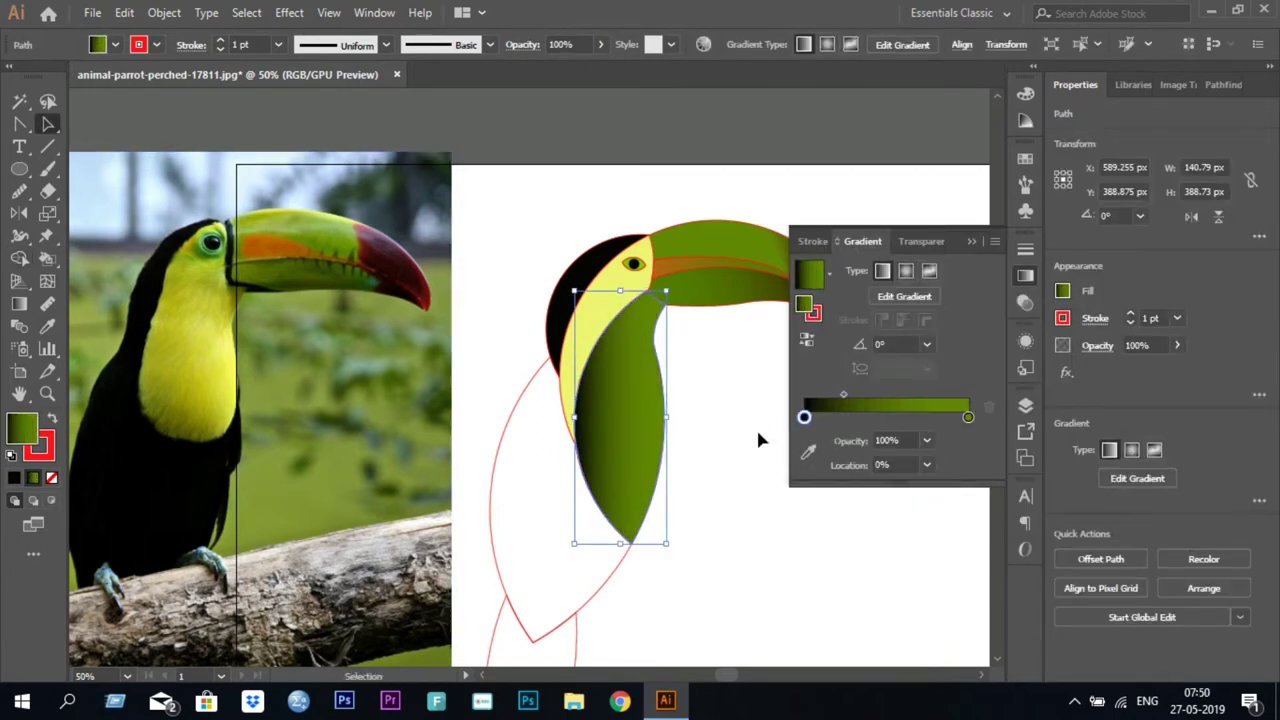
left_click(912, 297)
left_click_drag(574, 418, 577, 325)
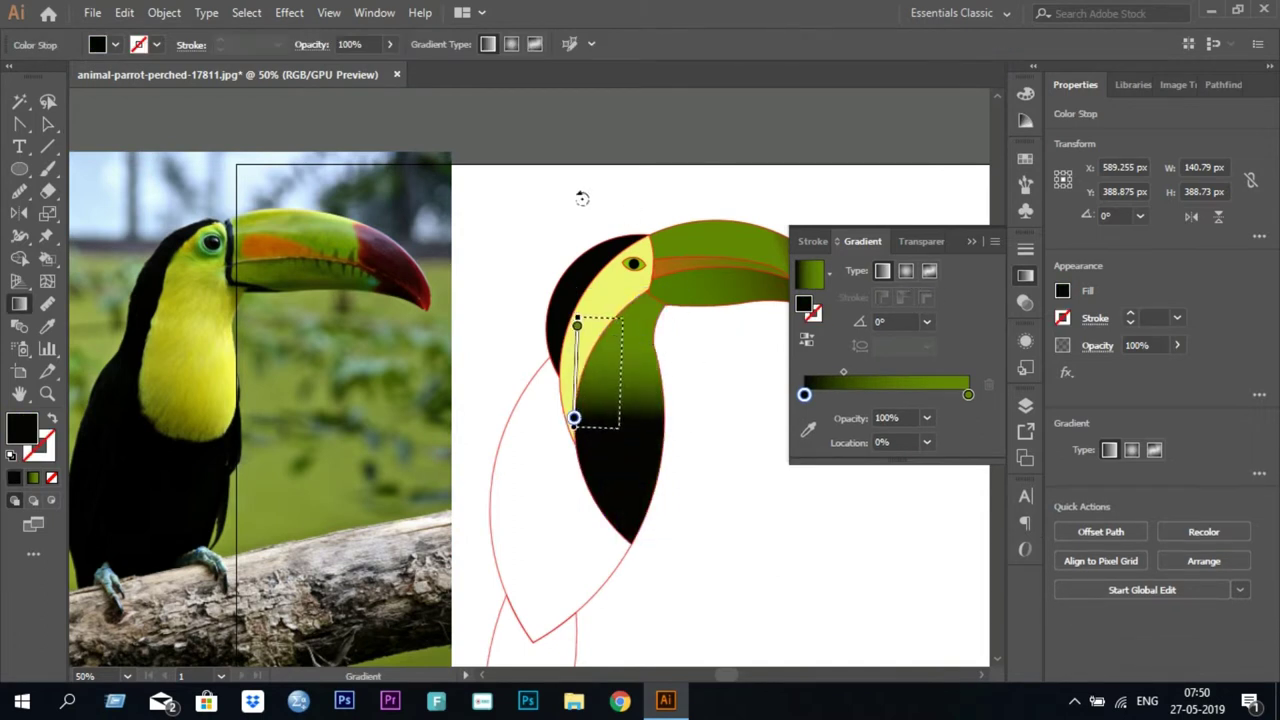
left_click_drag(843, 372, 895, 372)
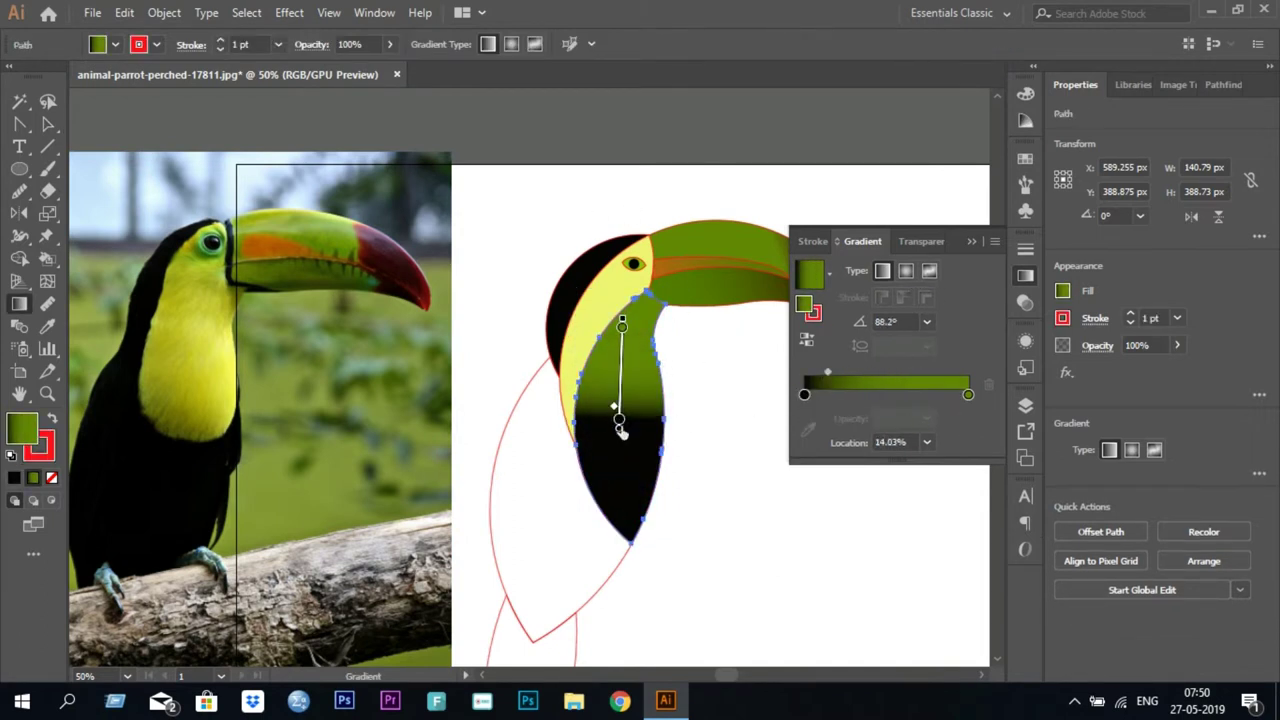
left_click(804, 394)
left_click_drag(617, 483, 626, 222)
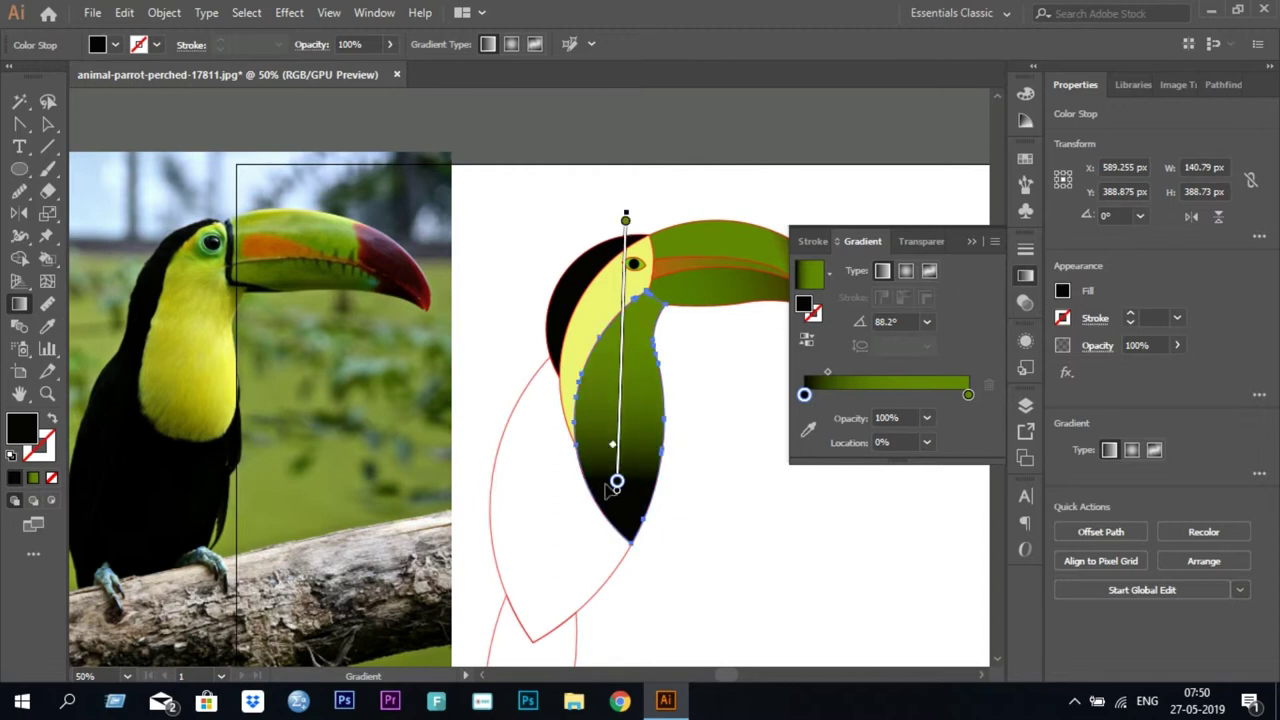
Give the neck gradient a black first stop and chest-yellow stop, tilted to 67.4°.
left_click(888, 396)
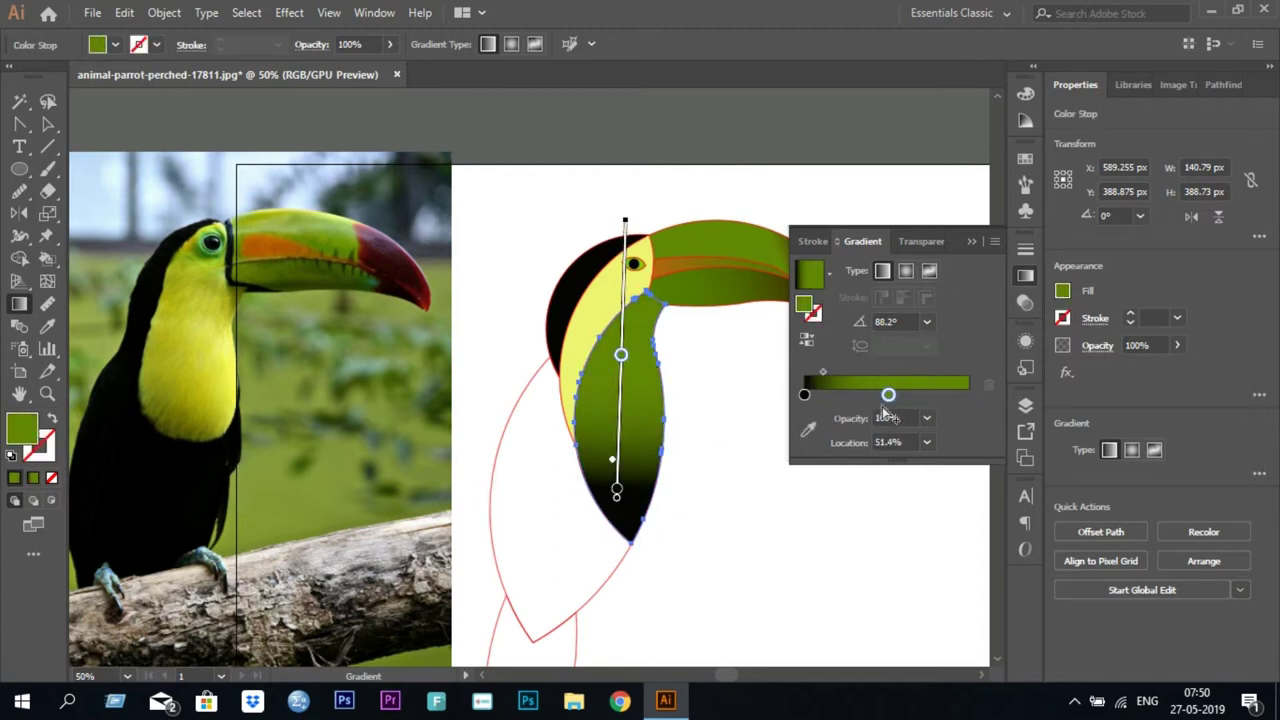
left_click(808, 430)
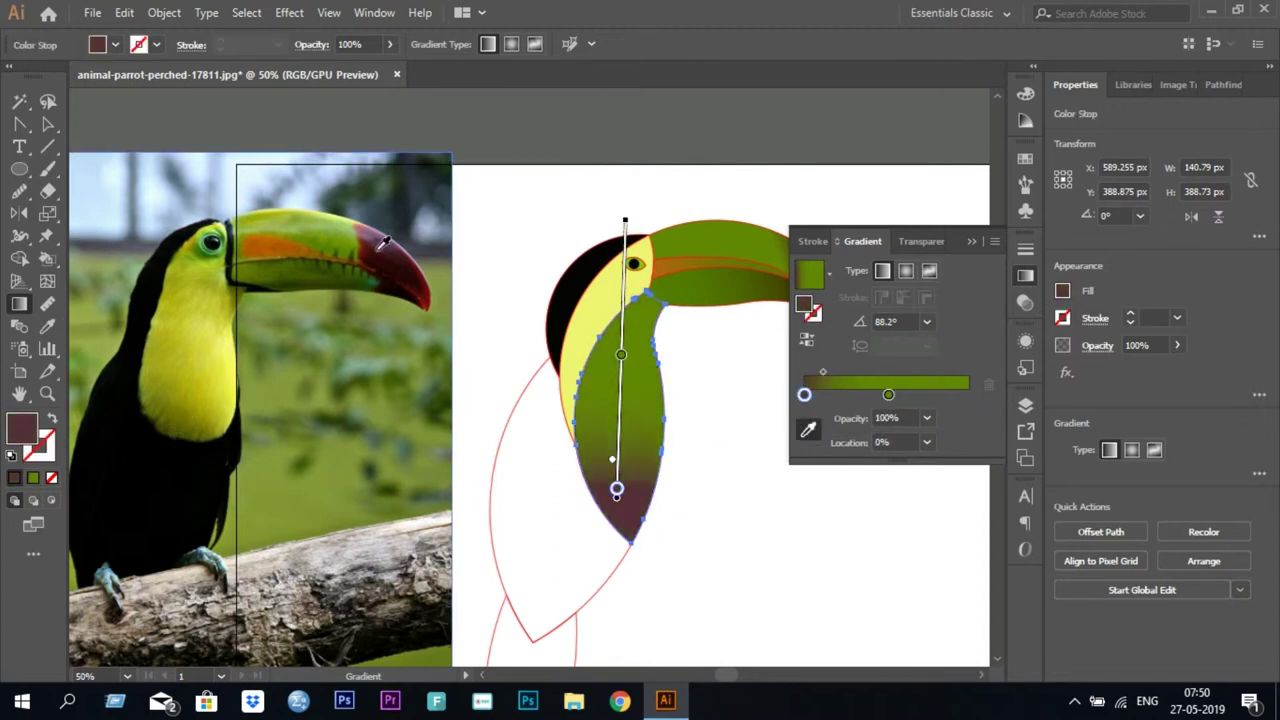
left_click(166, 436)
left_click_drag(804, 394, 822, 394)
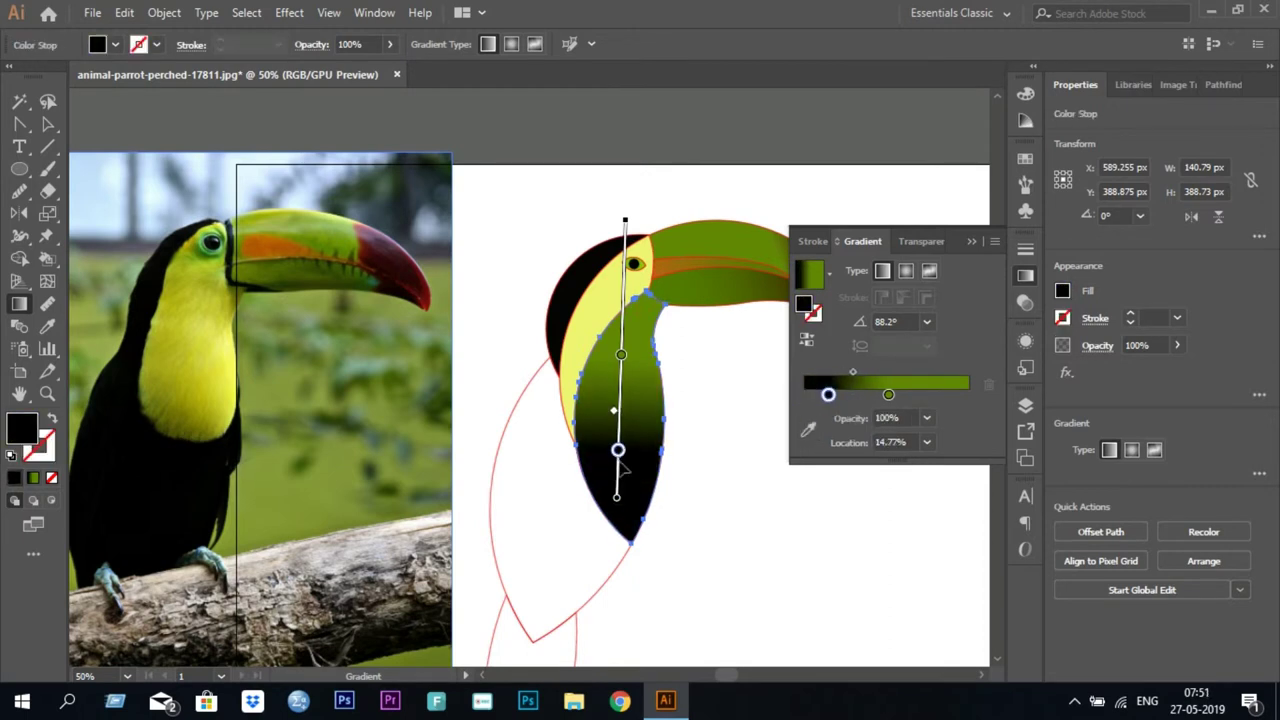
left_click_drag(618, 500, 619, 566)
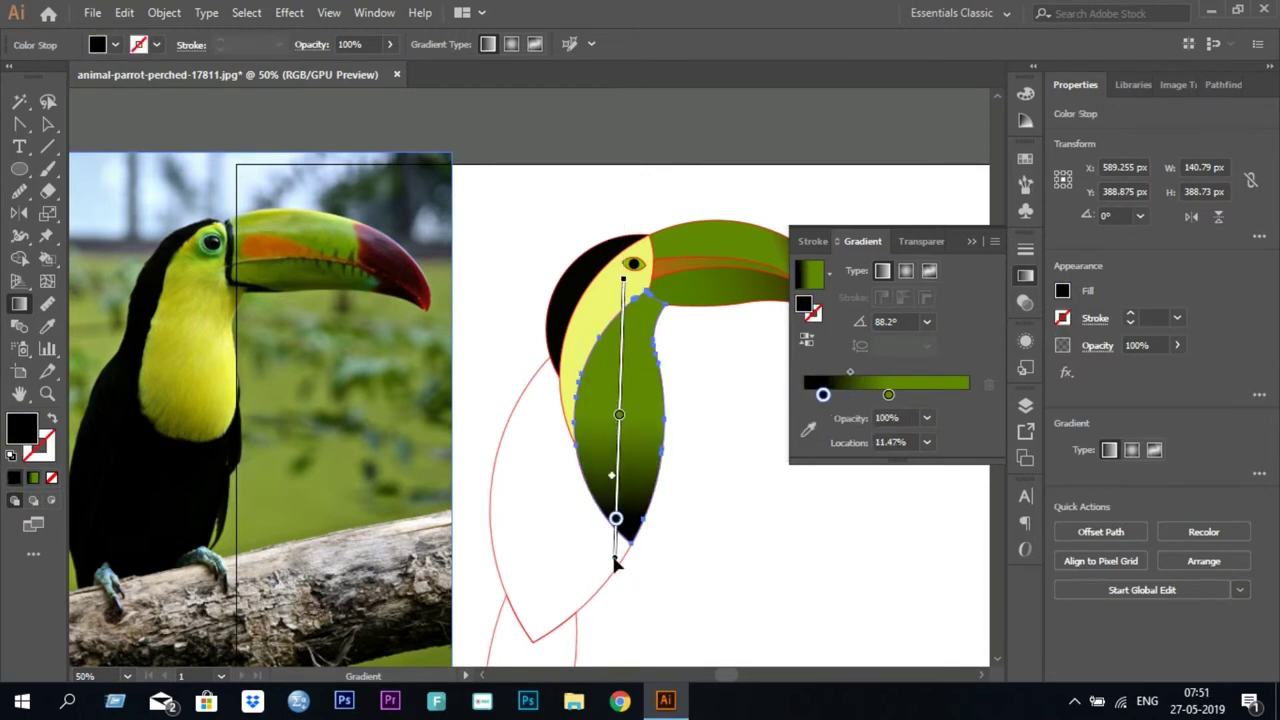
left_click_drag(622, 276, 680, 278)
left_click(888, 394)
left_click(808, 430)
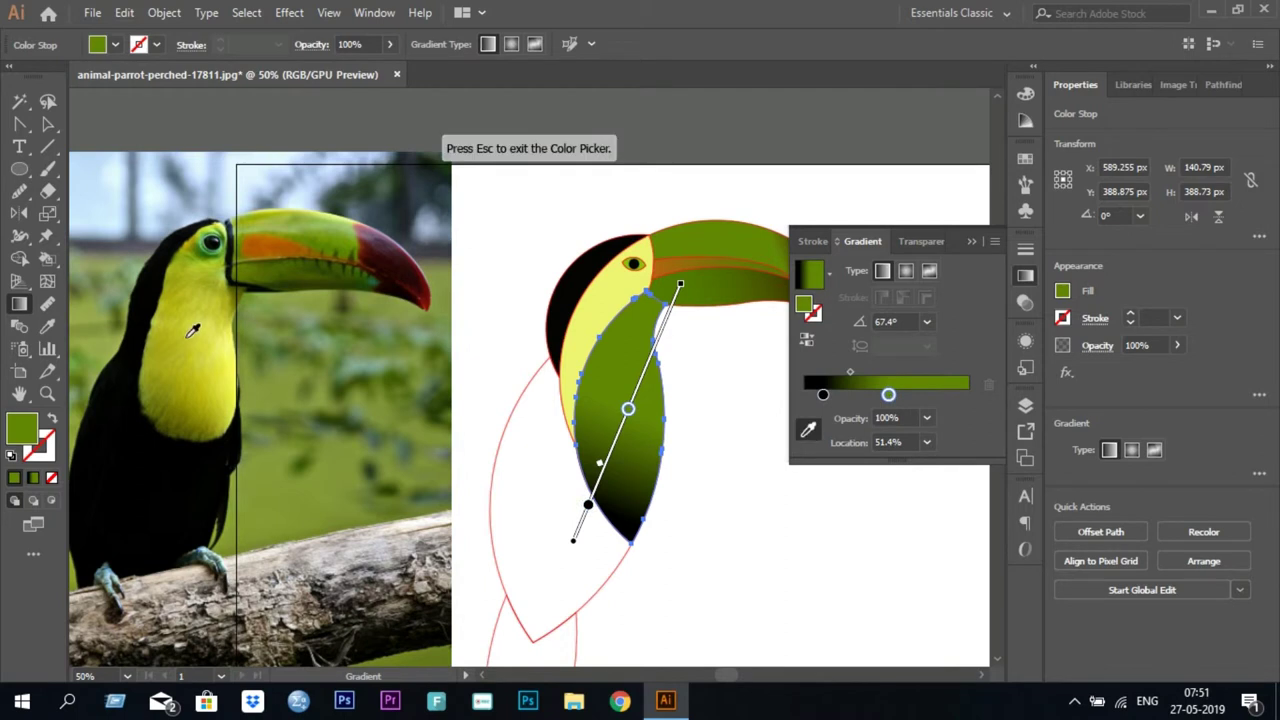
left_click(186, 350)
mouse_move(889, 394)
left_mouse_down()
mouse_move(804, 394)
mouse_move(877, 394)
left_mouse_up()
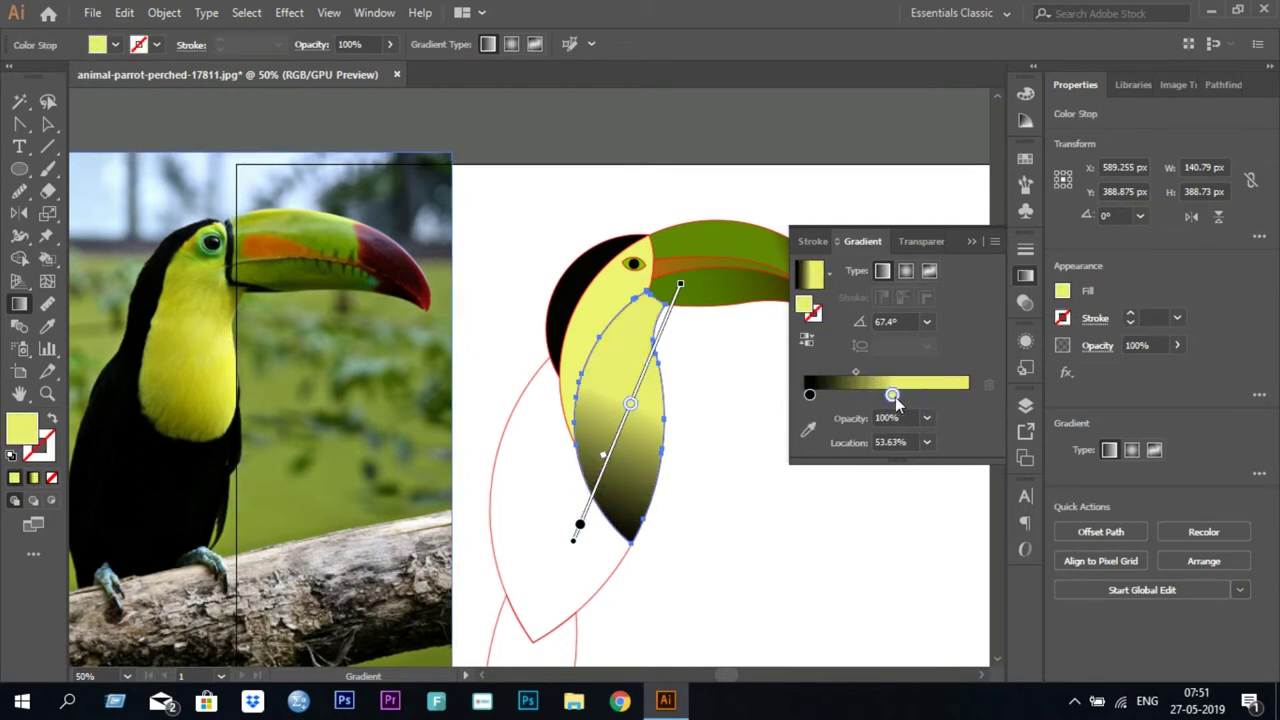
Apply the same neck gradient to the shape left of the neck.
key("v")
left_click(814, 406)
scroll(814, 406, "down", 2)
left_click(594, 494)
key("period")
Run a linear gradient across the body at 62.2°, sampling dark brown for the start stop against black.
left_click_drag(877, 416, 988, 440)
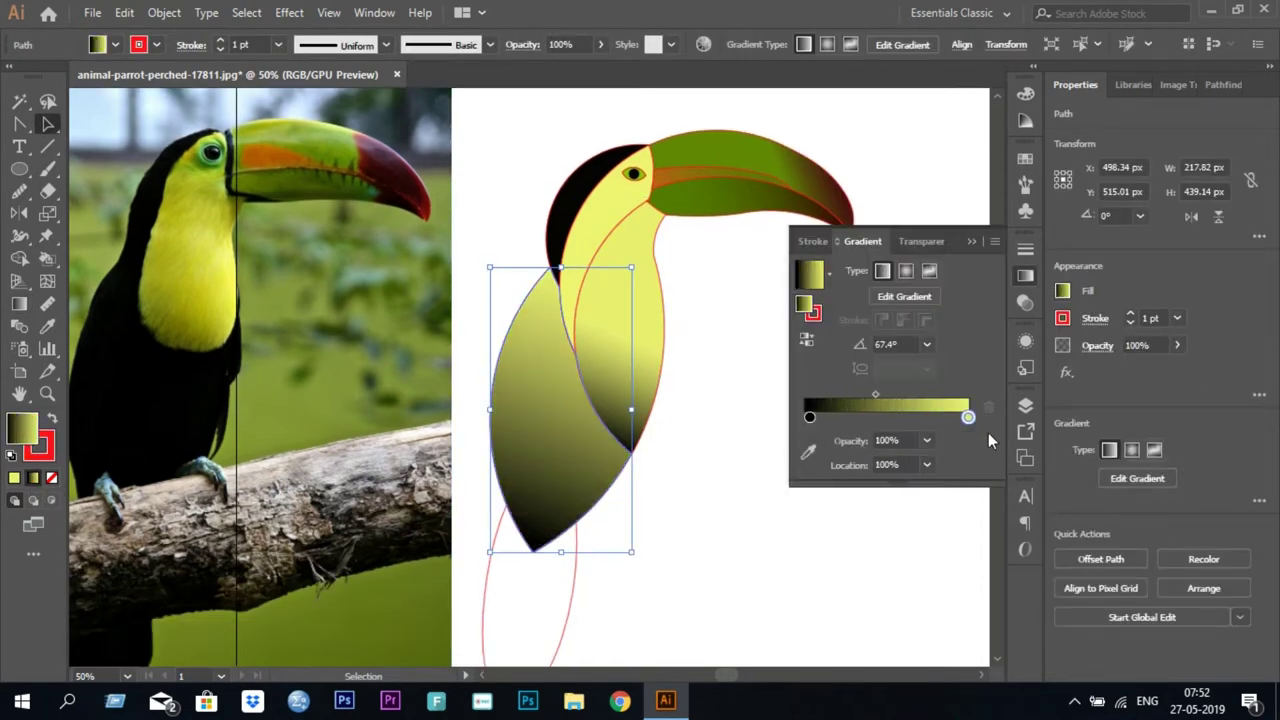
left_click(808, 452)
left_click(633, 305)
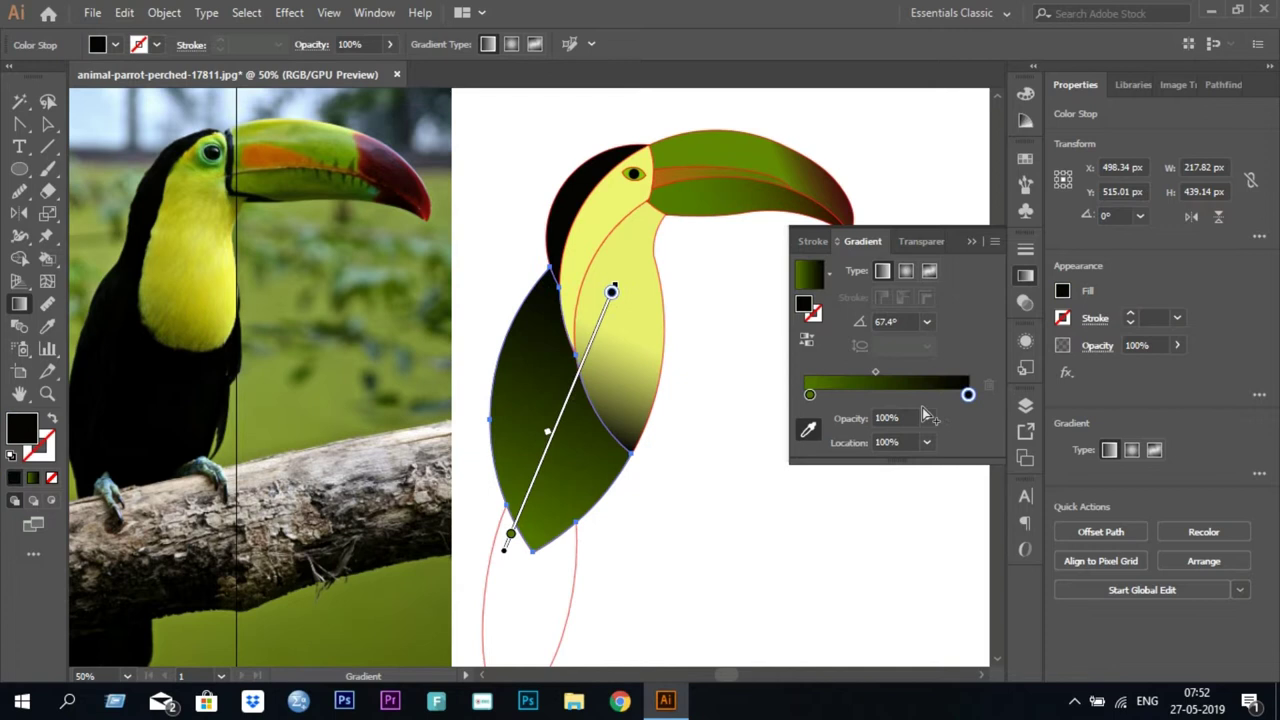
left_click_drag(966, 394, 837, 370)
mouse_move(503, 556)
left_mouse_down()
mouse_move(590, 271)
mouse_move(632, 277)
left_mouse_up()
left_click(810, 395)
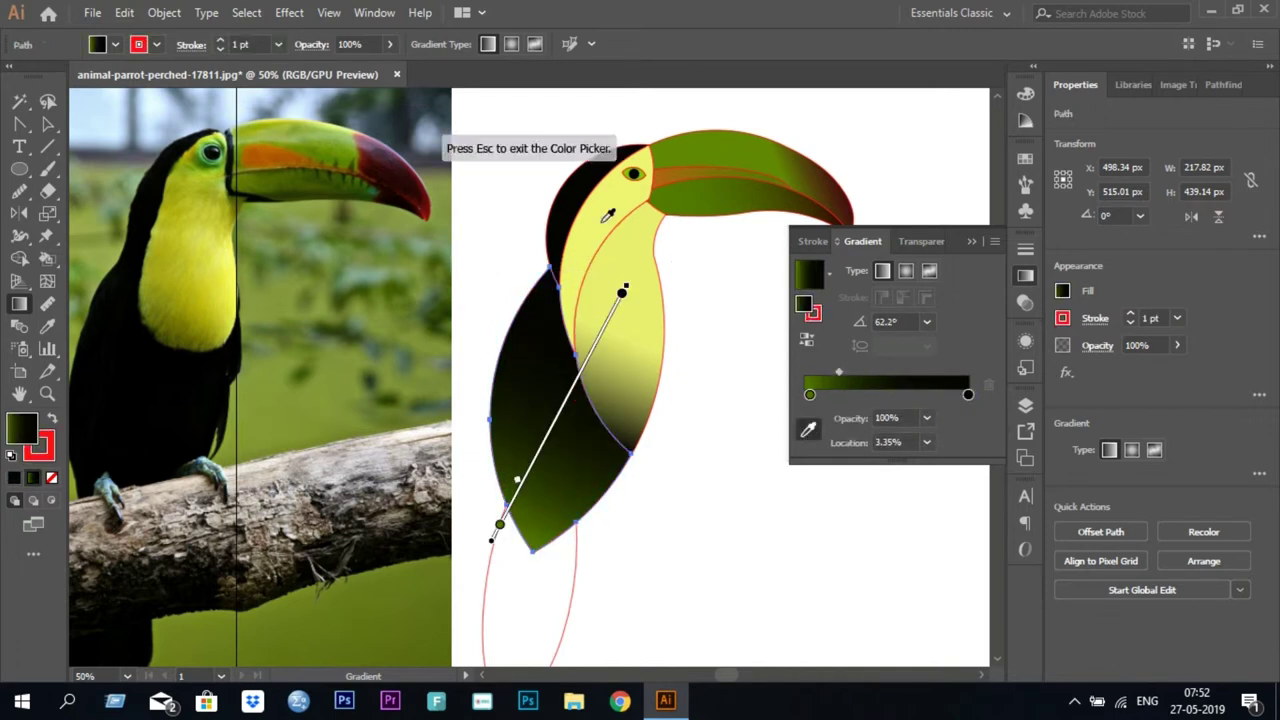
left_click(808, 430)
left_click(827, 185)
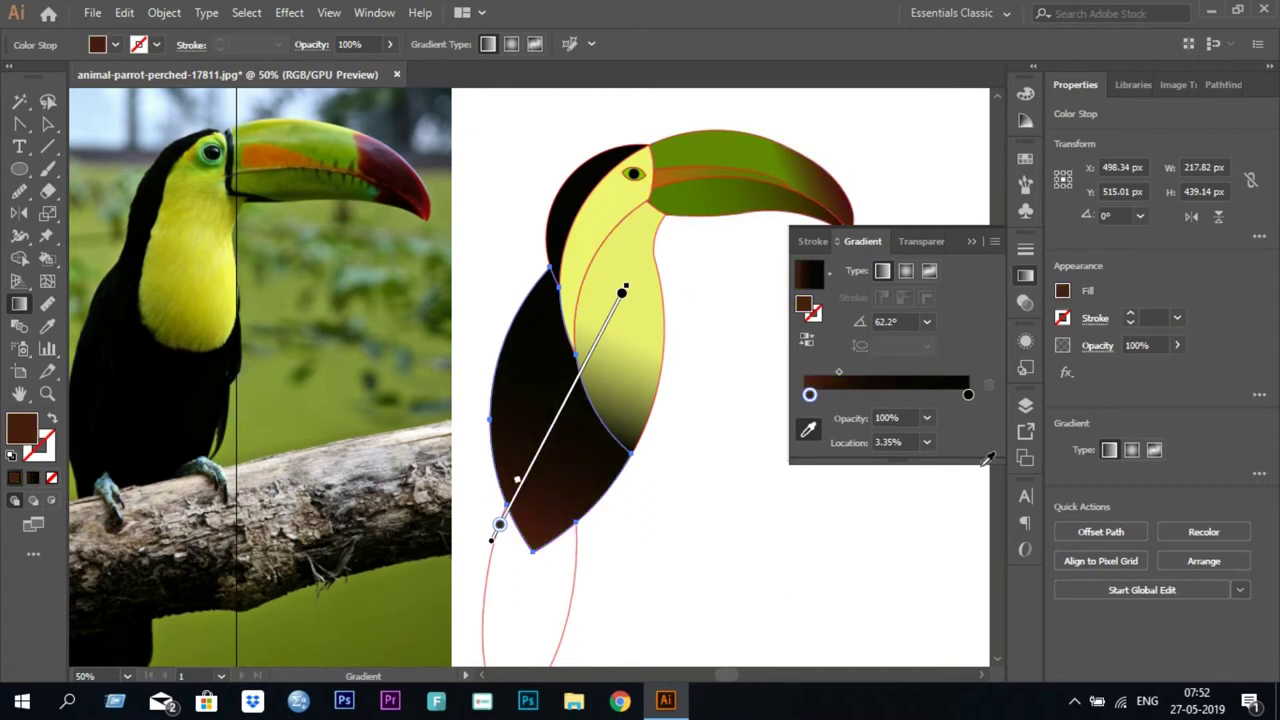
left_click_drag(839, 371, 863, 372)
key("v")
scroll(759, 398, "down", 2)
Fill the tail outline with a gradient and angle it across the tail's width.
left_click(550, 480)
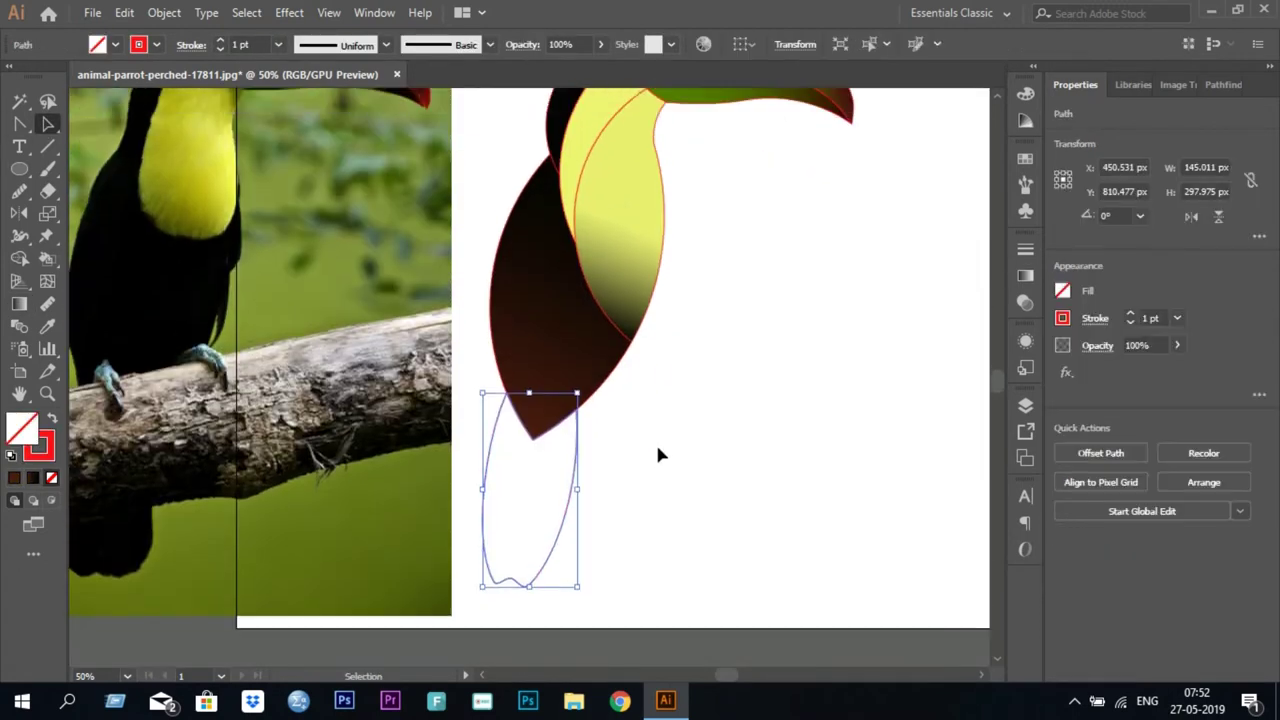
left_click(34, 478)
mouse_move(967, 417)
left_mouse_down()
mouse_move(910, 425)
mouse_move(968, 417)
left_mouse_up()
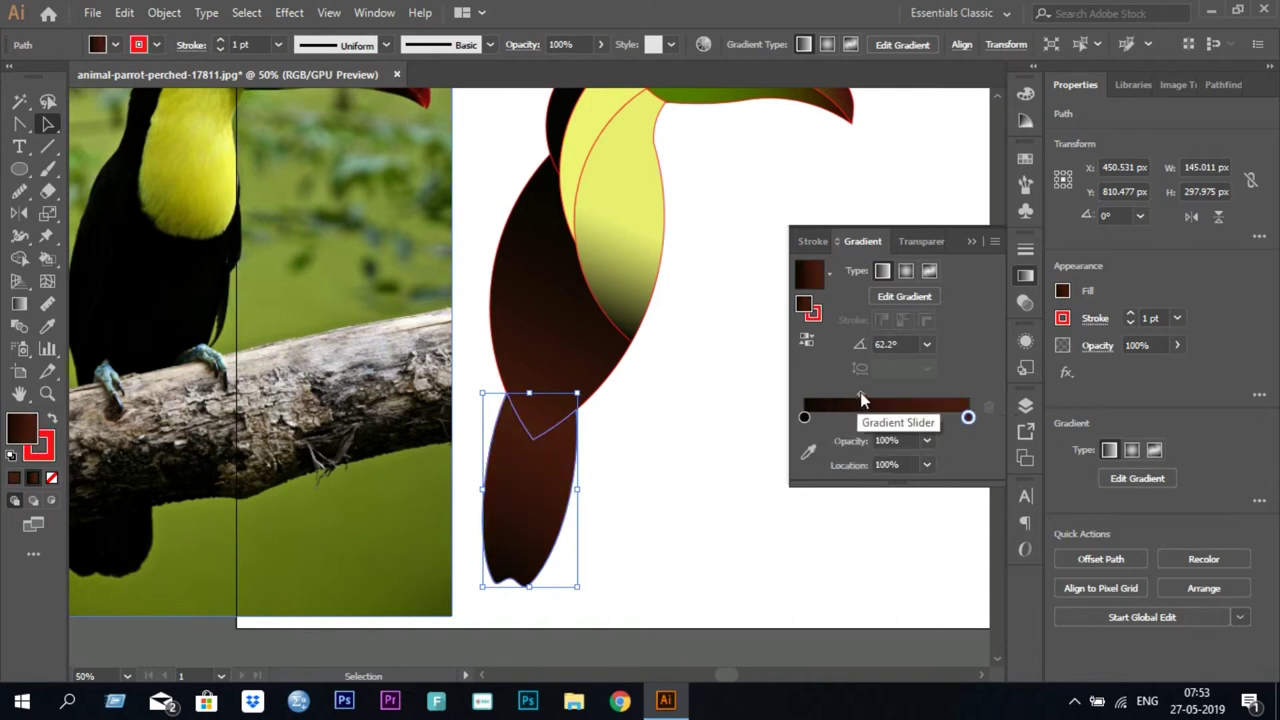
left_click(808, 453)
left_click(971, 414)
left_click_drag(841, 372, 898, 380)
mouse_move(575, 393)
left_mouse_down()
mouse_move(781, 595)
mouse_move(663, 503)
left_mouse_up()
mouse_move(471, 571)
left_mouse_down()
mouse_move(466, 494)
mouse_move(423, 503)
left_mouse_up()
mouse_move(629, 480)
left_mouse_down()
mouse_move(641, 523)
mouse_move(615, 507)
left_mouse_up()
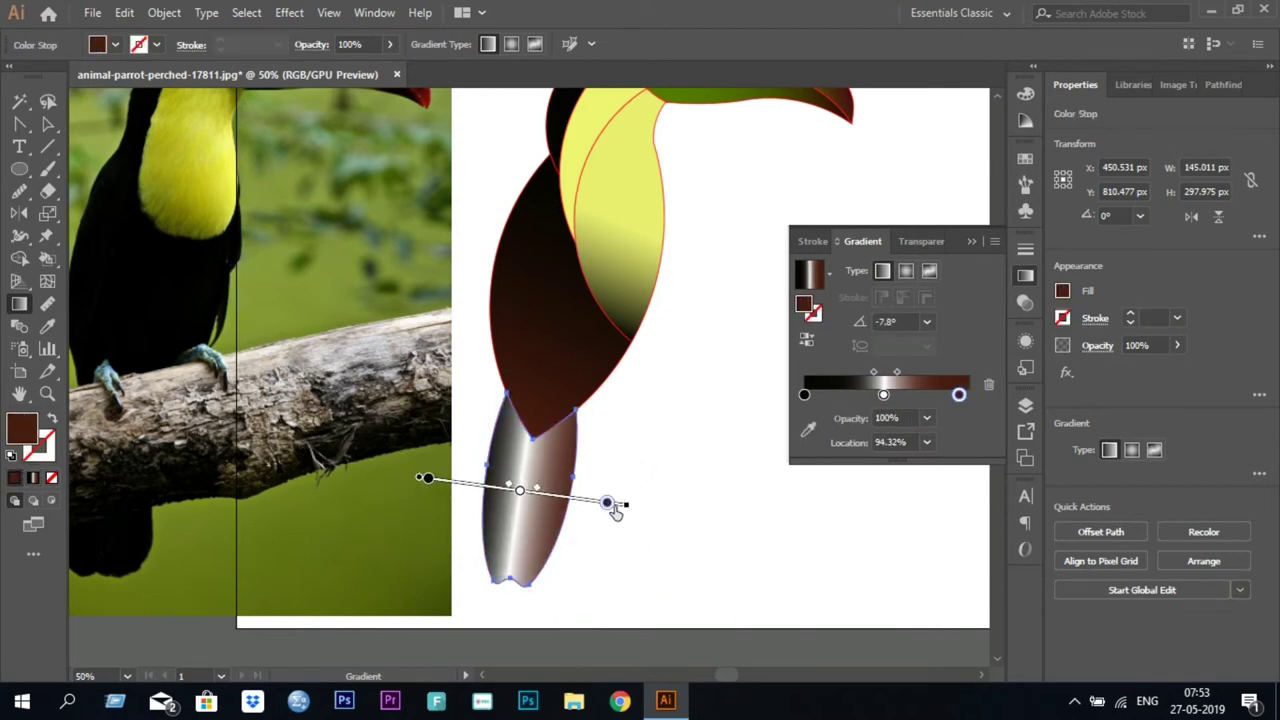
Make the tail gradient's middle stop yellow between black stops, narrowed into a thin streak.
left_click(883, 394)
left_click(808, 429)
left_click(648, 205)
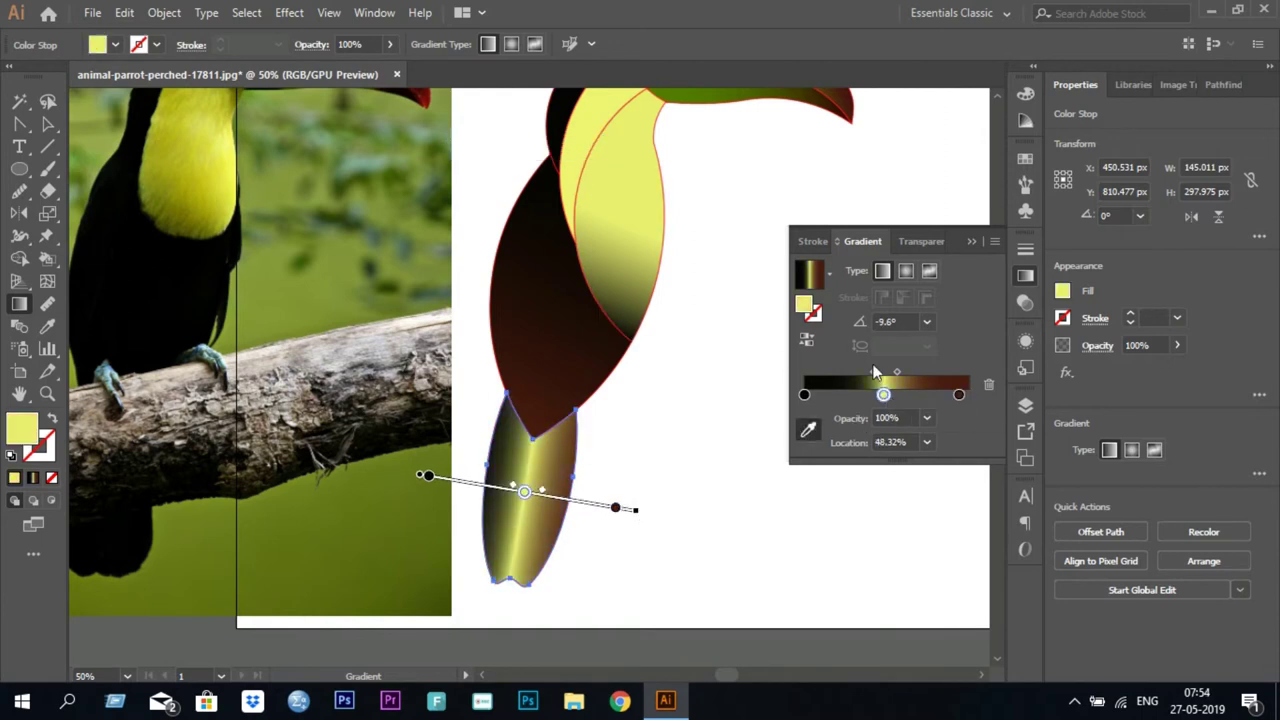
left_click_drag(897, 372, 895, 376)
left_click_drag(804, 395, 900, 395)
left_click_drag(858, 395, 872, 395)
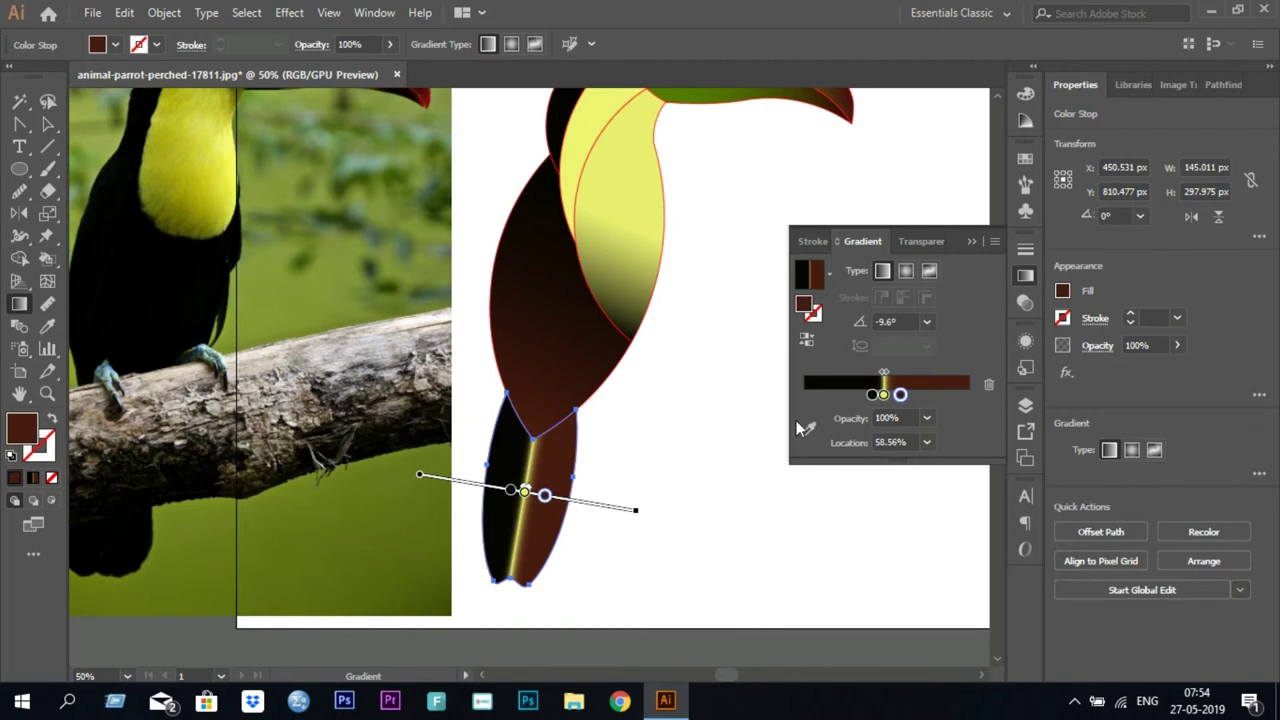
left_click(603, 350)
left_click(1025, 275)
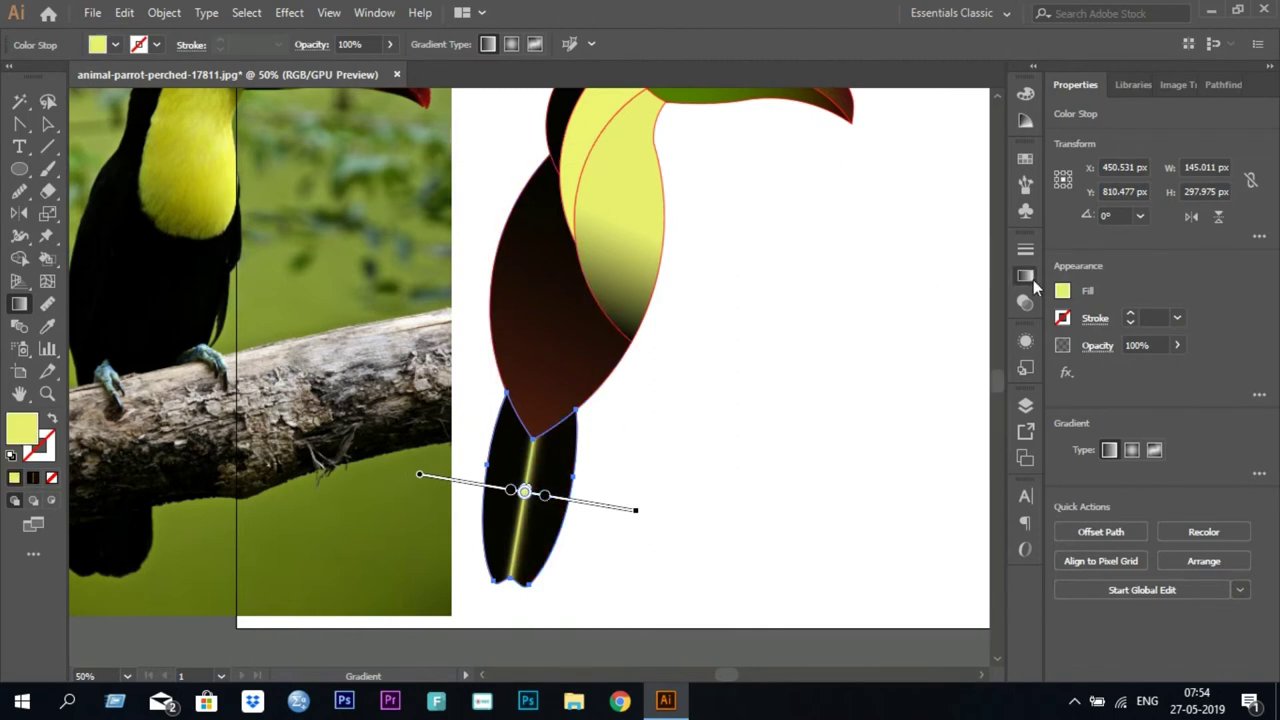
Sample one more stop colour, deselect the tail and zoom out to the whole artboard.
left_click(1025, 276)
left_click(808, 430)
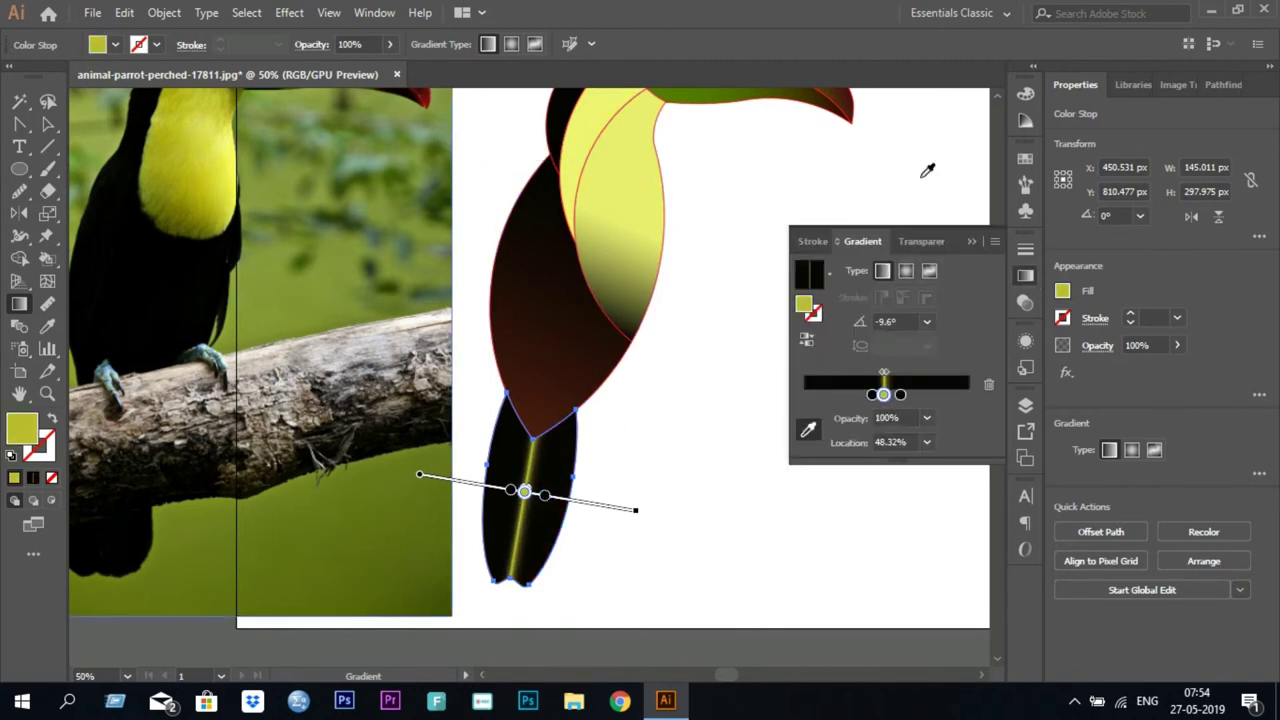
key("a")
left_click(751, 391)
key("ctrl+minus")
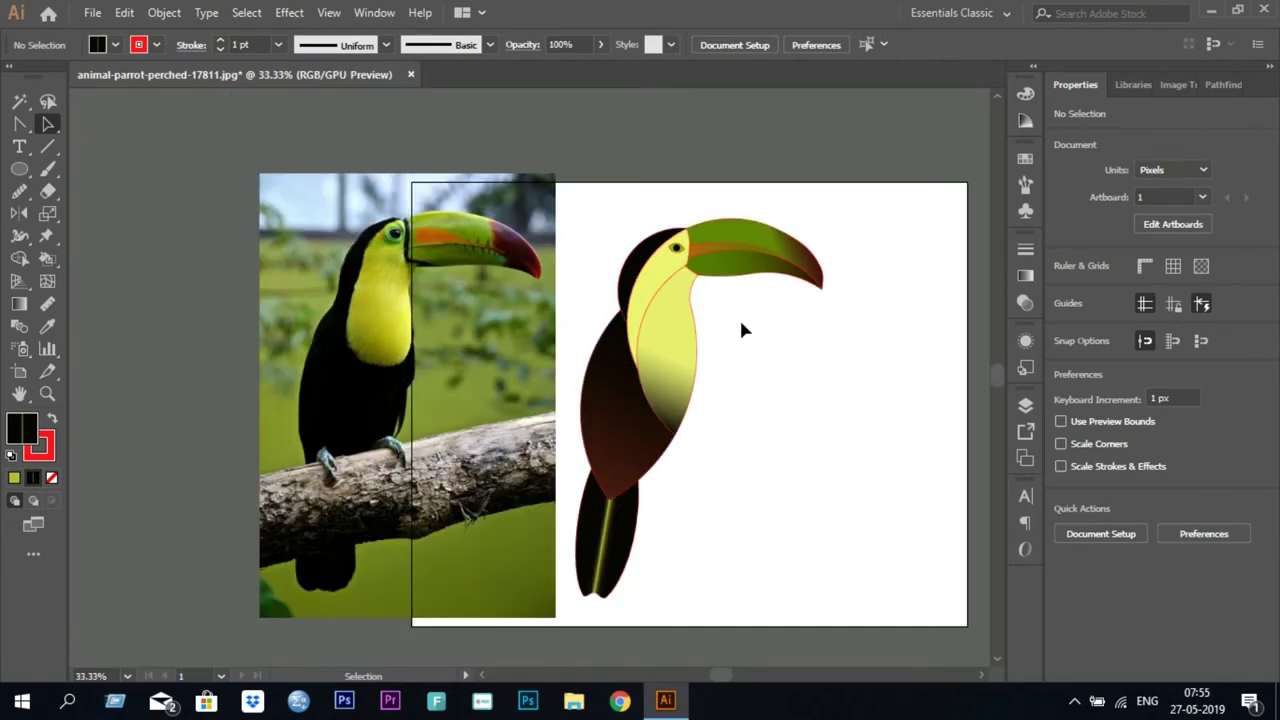
Move the reference photo left so it sits directly against the artboard's left edge.
key("ctrl+minus")
left_click(680, 400)
mouse_move(483, 340)
left_mouse_down()
mouse_move(357, 340)
mouse_move(377, 340)
left_mouse_up()
left_click(769, 345)
key("F6")
left_click(563, 443)
Select the yellow chest shape and inspect its gradient stops.
scroll(817, 291, "up", 1)
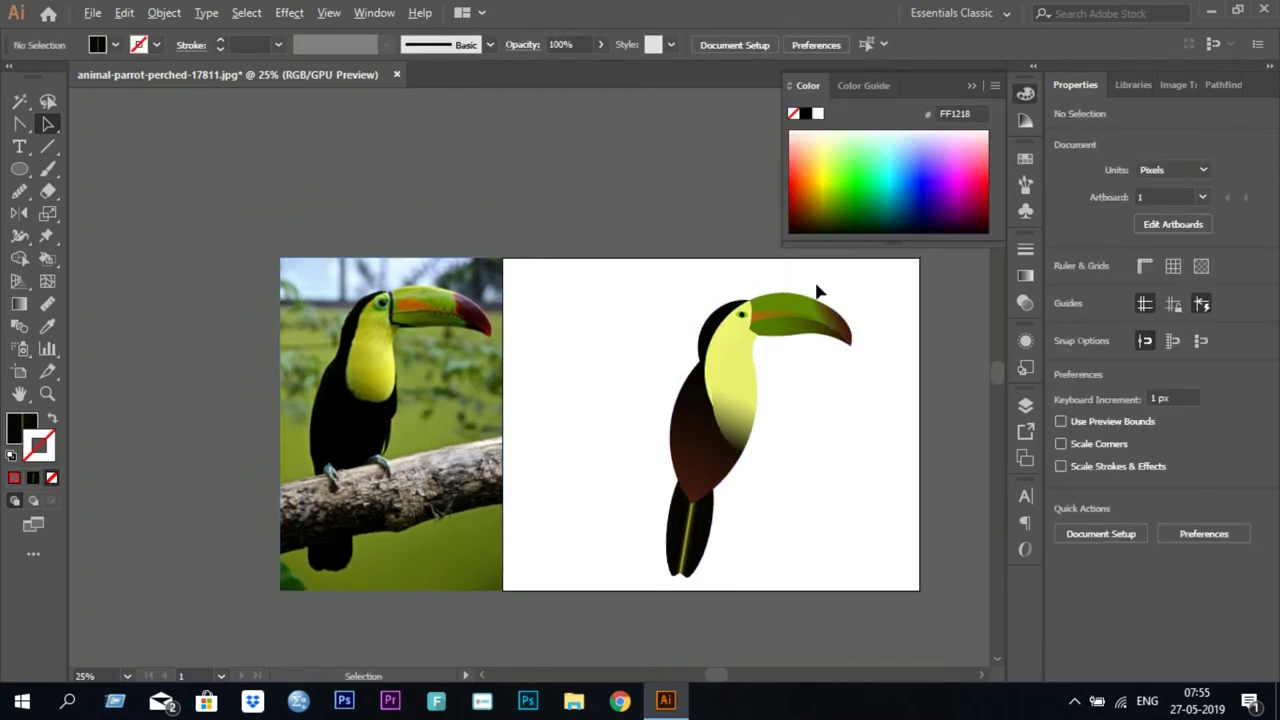
scroll(817, 291, "up", 1)
left_click(677, 457)
left_click(676, 418)
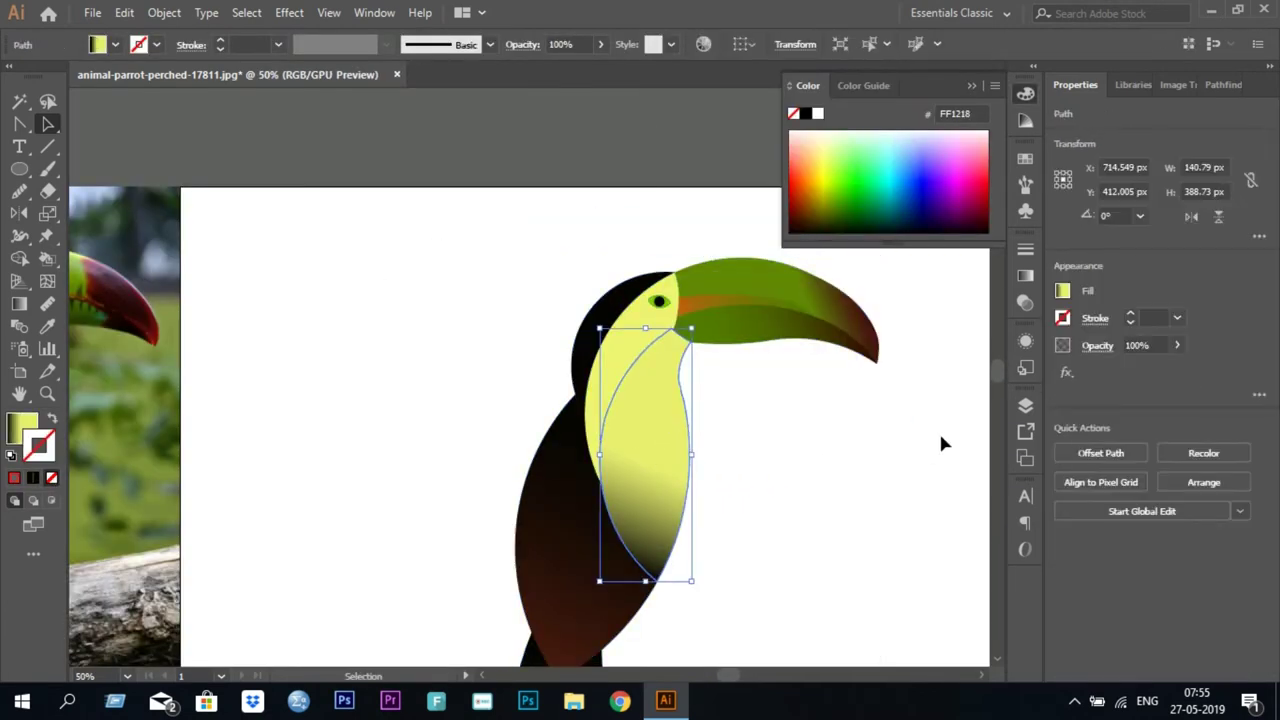
key("ctrl+F9")
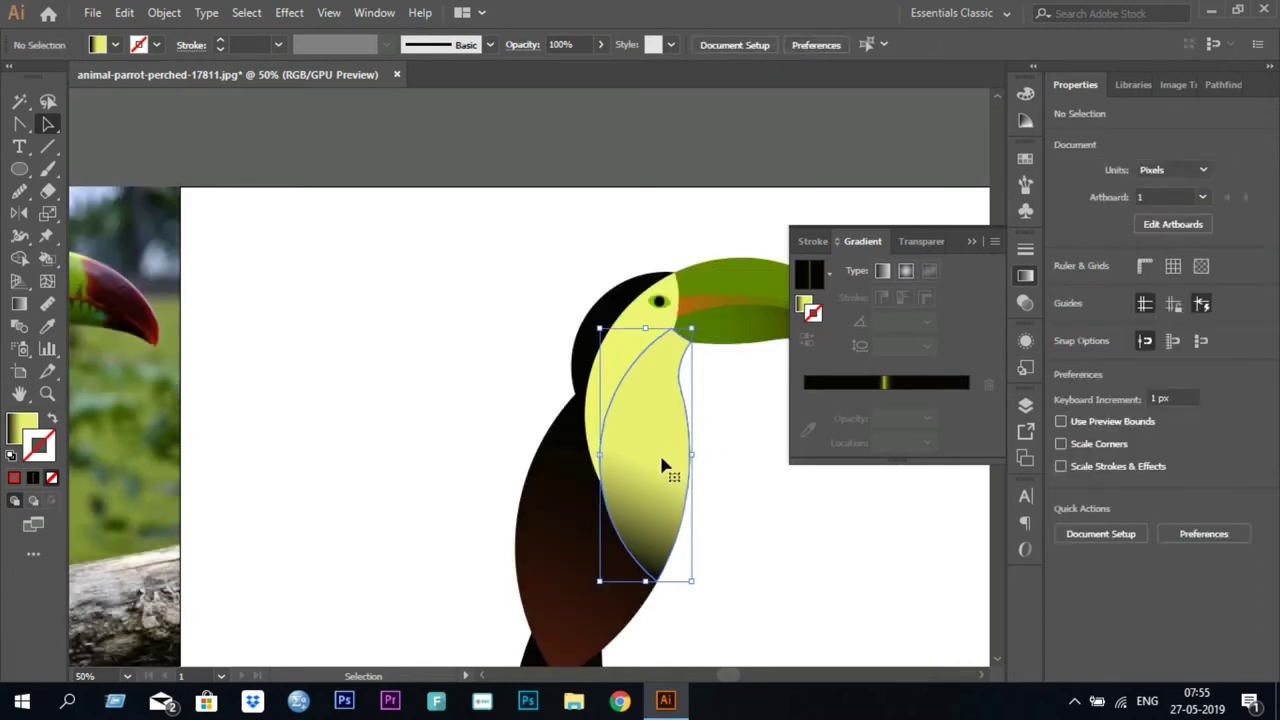
left_click(885, 418)
left_click(971, 243)
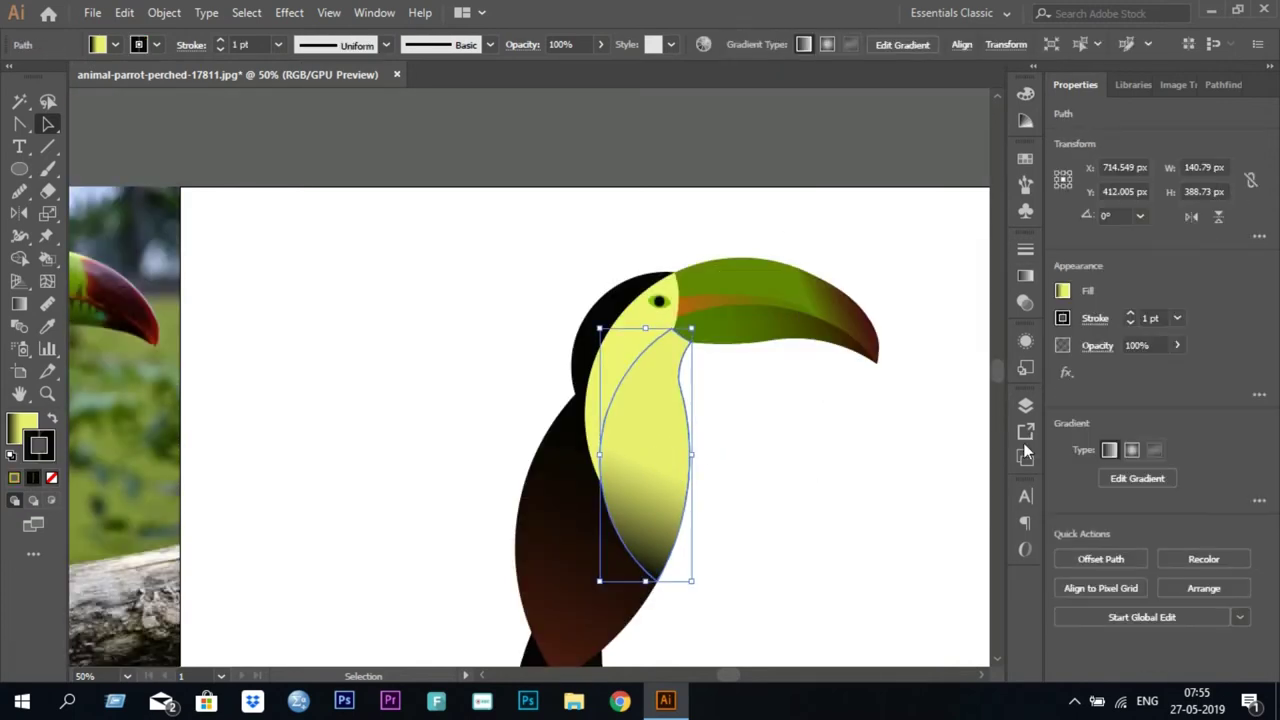
left_click(1112, 476)
key("ctrl+F9")
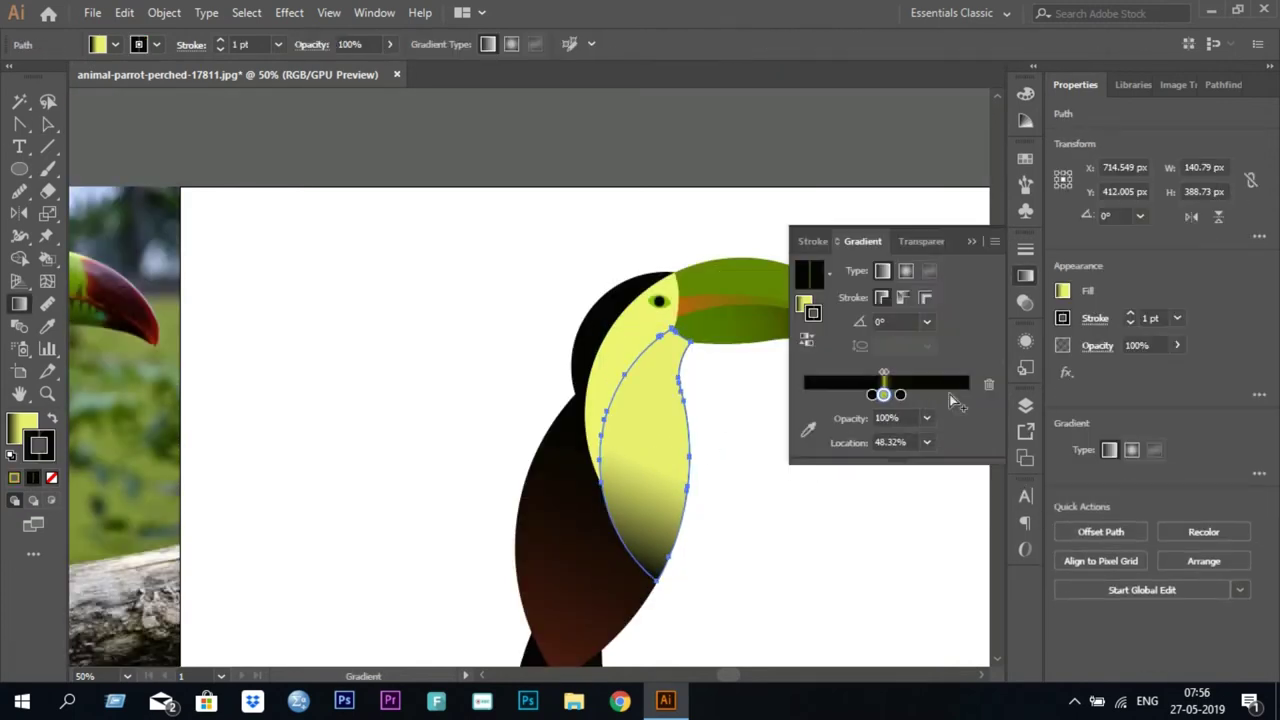
left_click(975, 243)
Set the yellow chest shape's stroke to None.
key("v")
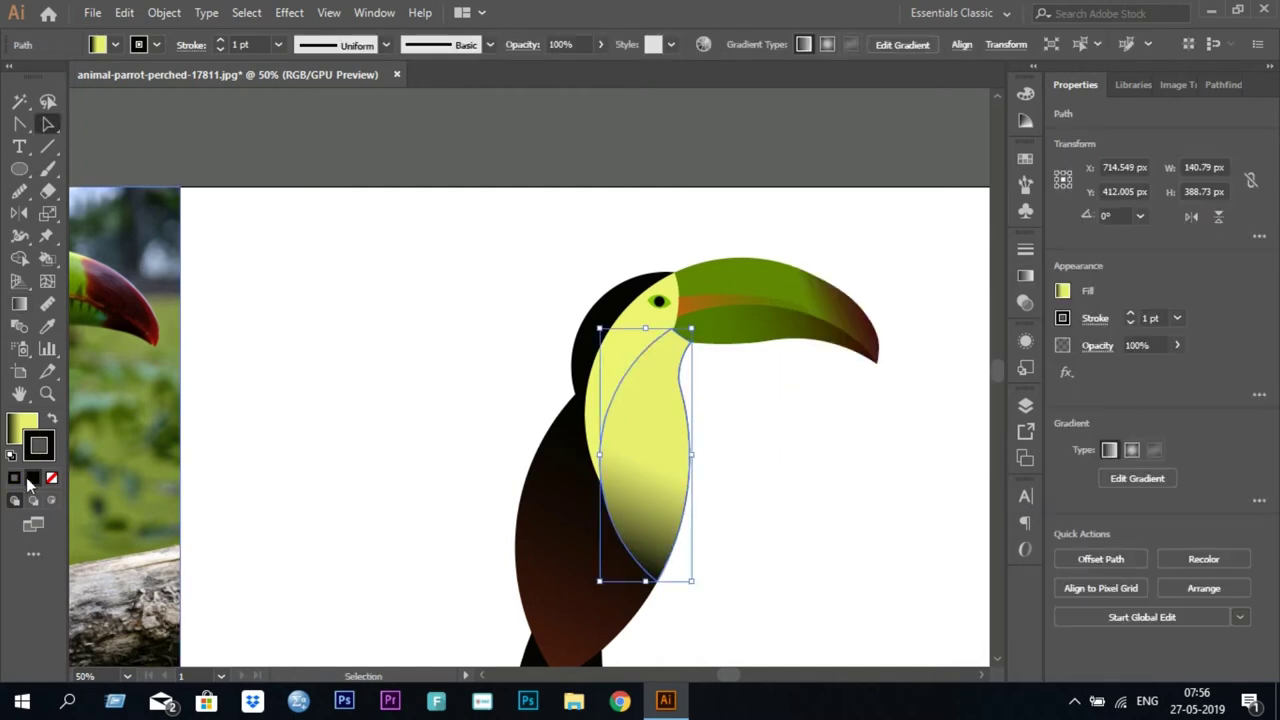
right_click(662, 468)
key("Escape")
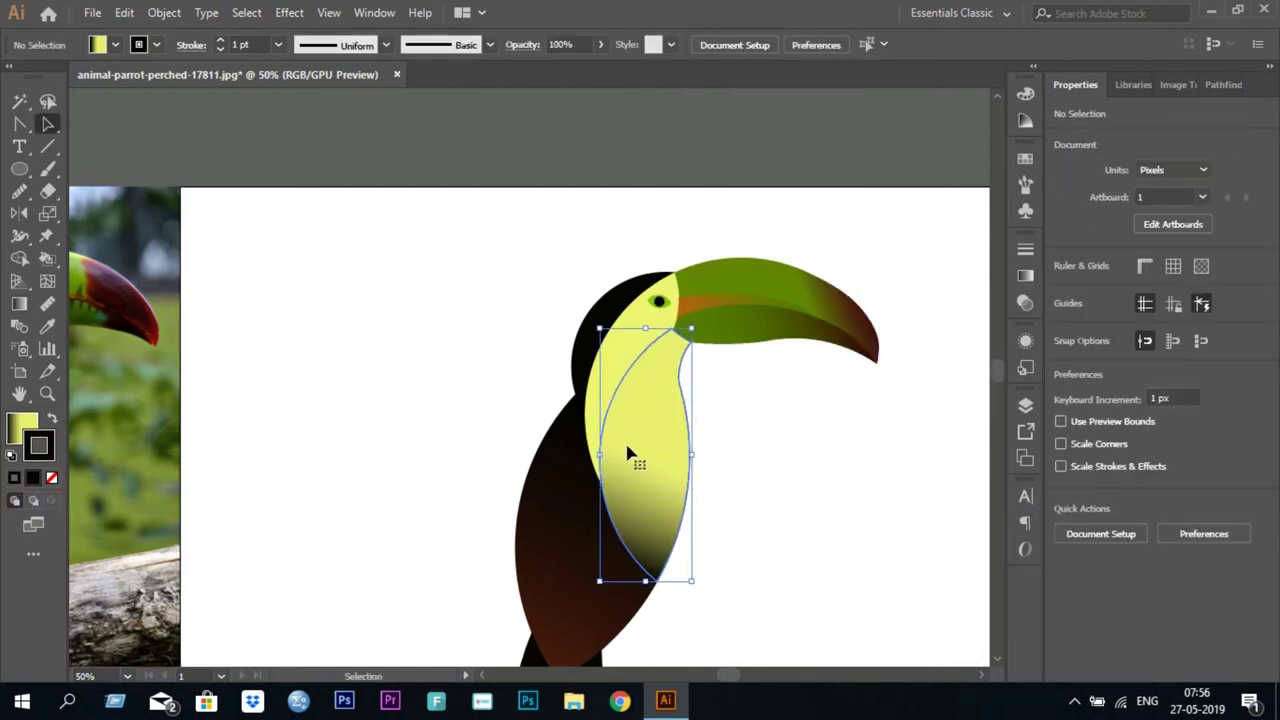
left_click(51, 478)
Apply a linear gradient to the chest fill, dragged across the chest shape.
left_click(24, 430)
left_click(1141, 480)
left_click(1025, 275)
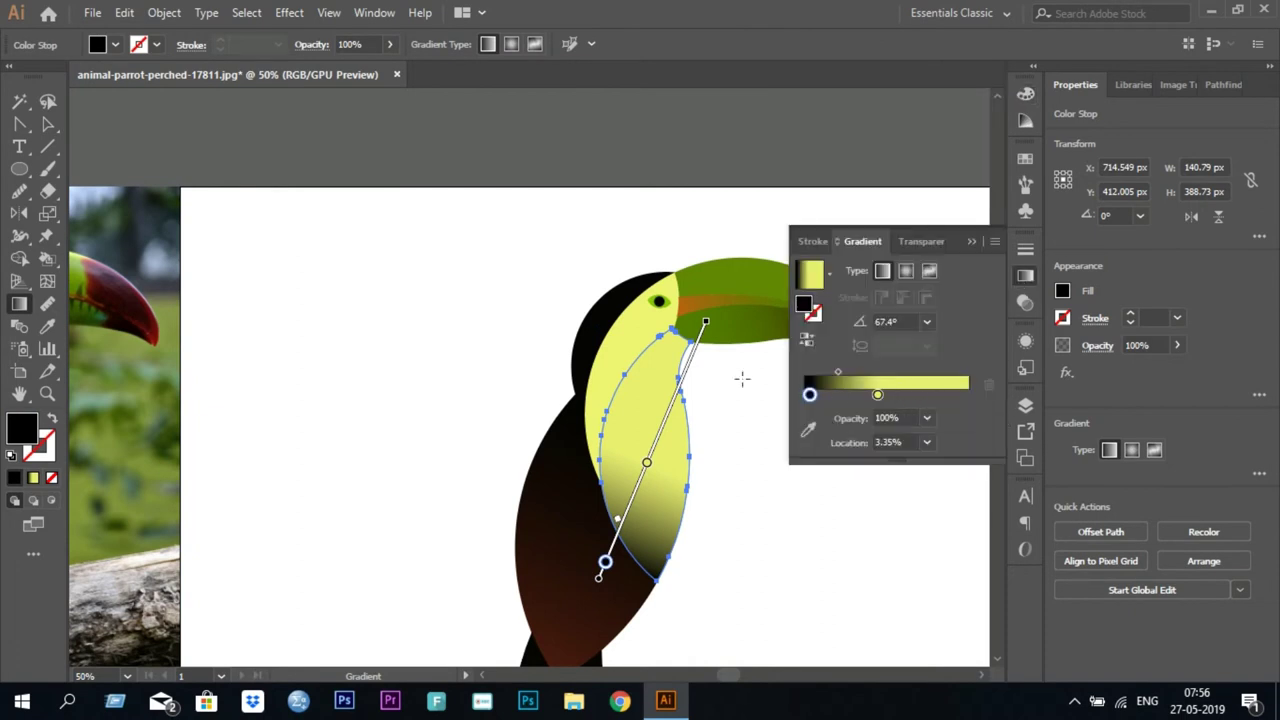
left_click_drag(748, 220, 836, 128)
left_click_drag(810, 394, 824, 394)
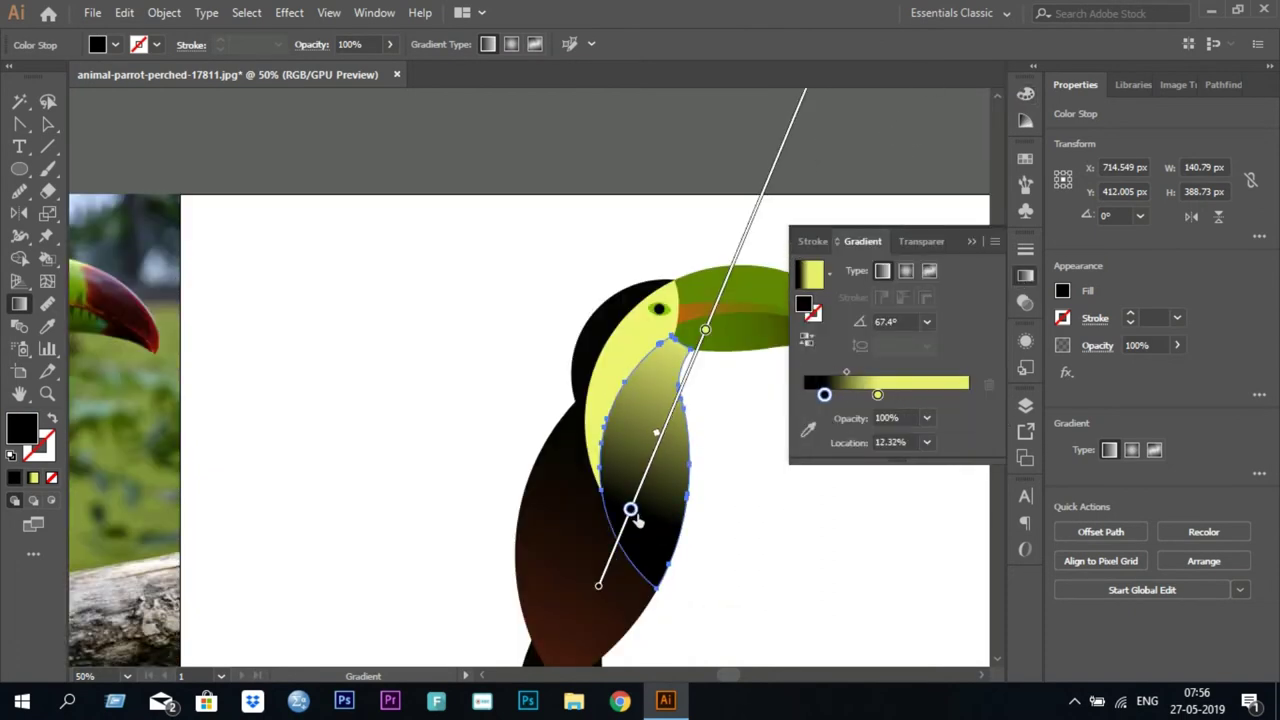
left_click_drag(560, 642, 920, 475)
scroll(920, 480, "down", 3)
left_click_drag(824, 394, 849, 394)
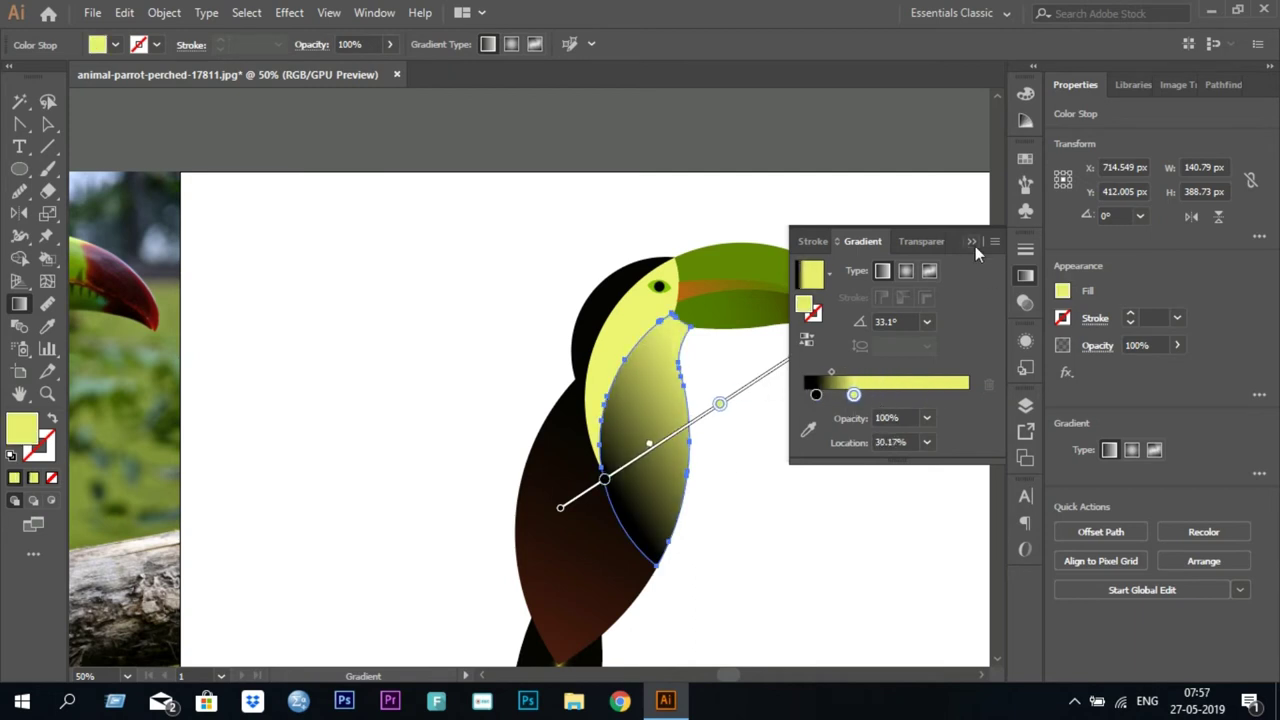
Fade the chest from yellow into black at 33.1°, with the midpoint near the yellow end.
left_click(971, 241)
scroll(762, 185, "right", 5)
left_click_drag(778, 168, 824, 255)
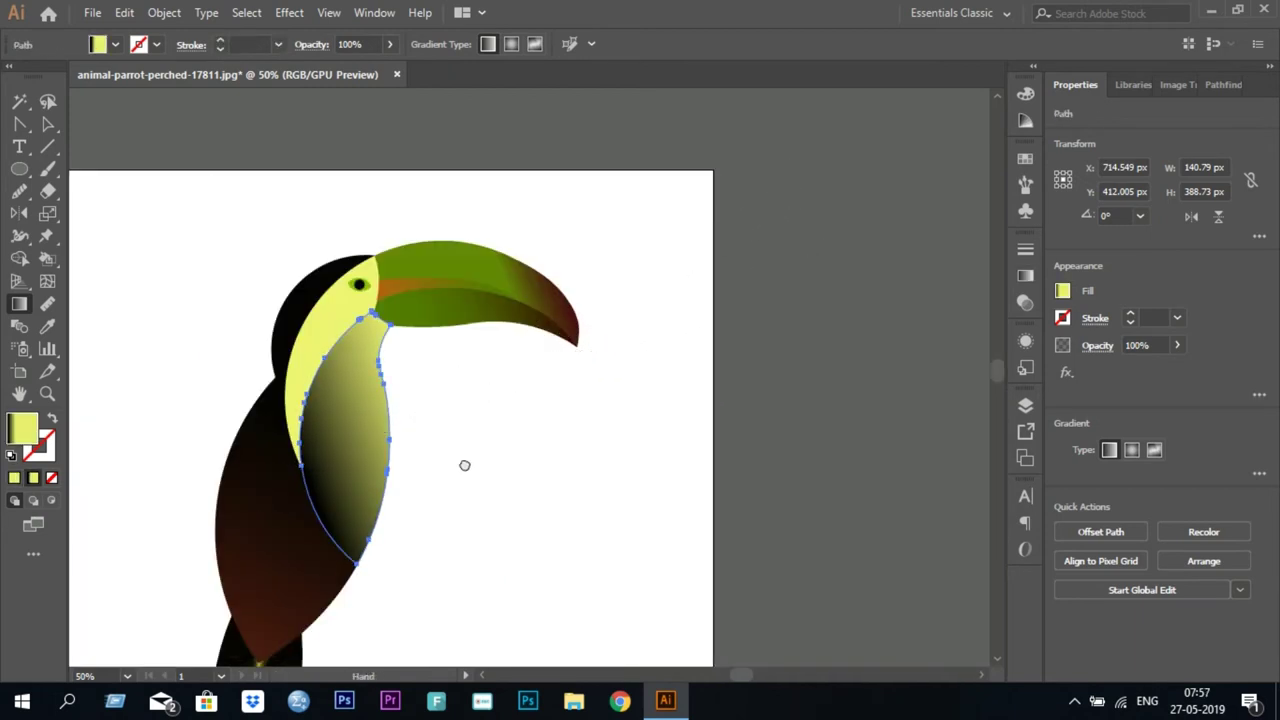
scroll(530, 432, "left", 2)
left_click_drag(467, 450, 575, 433)
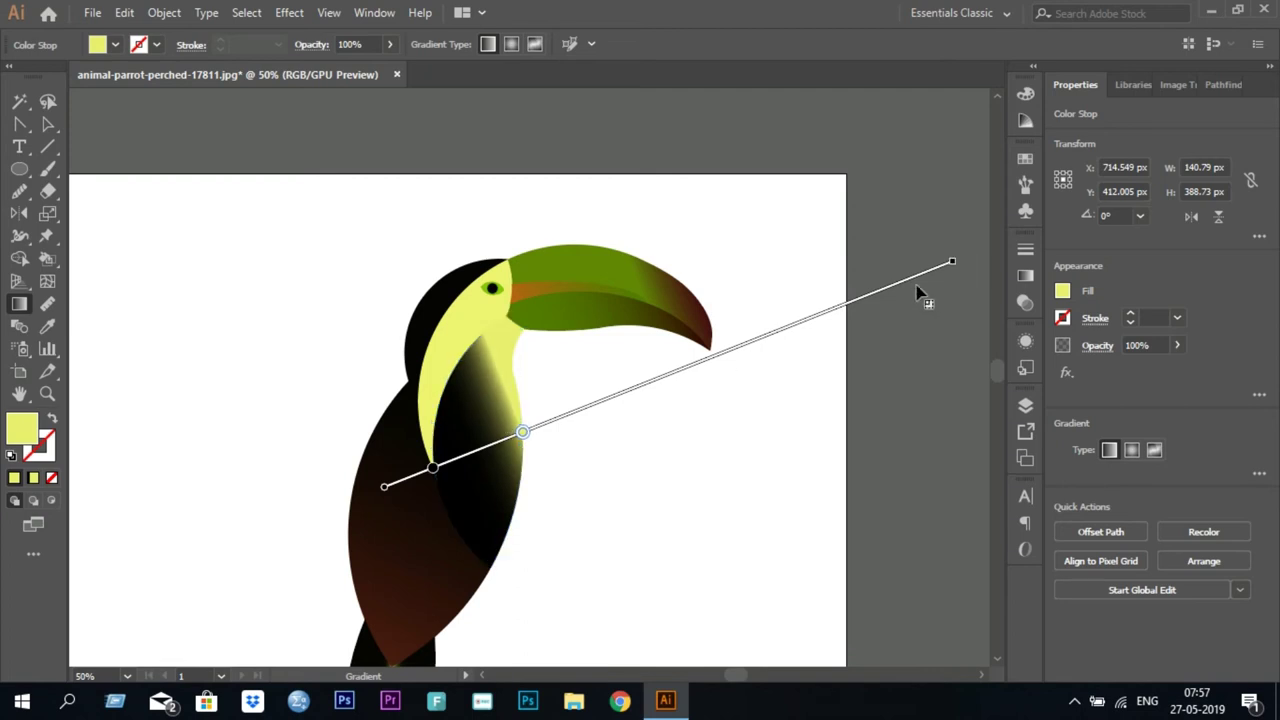
left_click_drag(952, 262, 737, 314)
left_click_drag(410, 446, 416, 448)
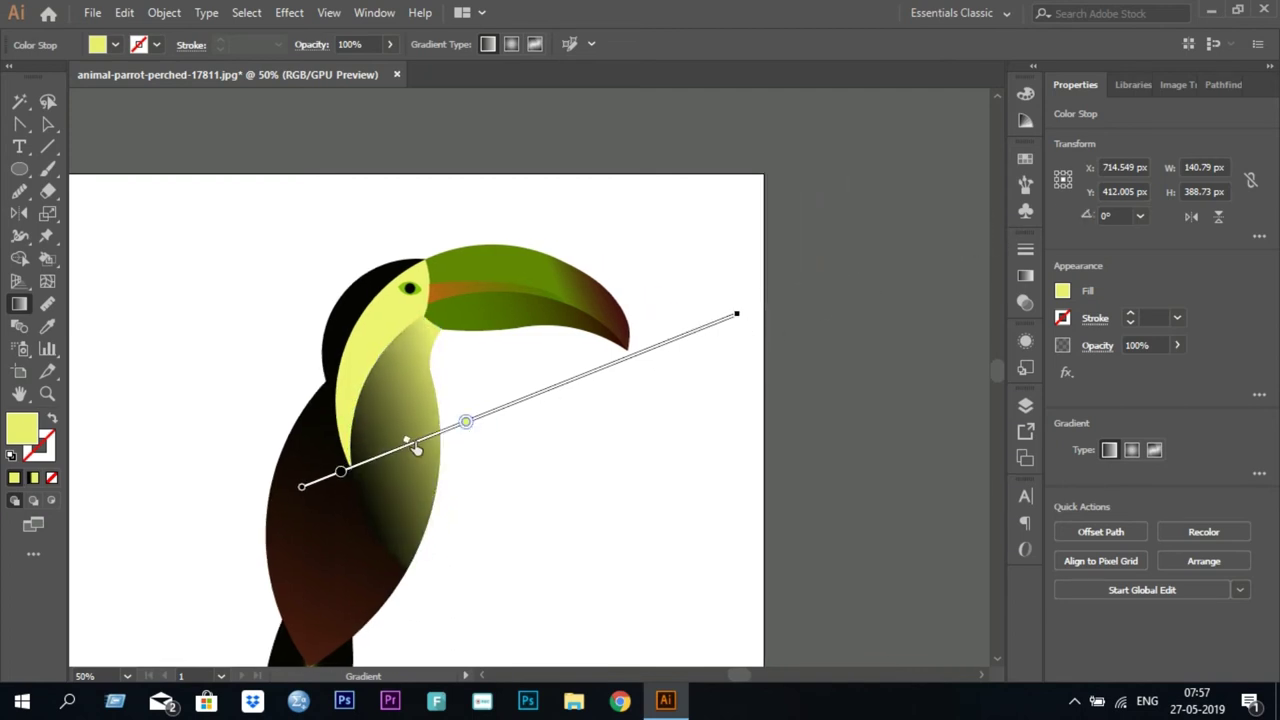
key("a")
left_click(508, 480)
scroll(745, 215, "down", 1)
Try filling the white gap around the toucan's eye with Shape Builder, then undo the merge.
scroll(660, 232, "down", 1)
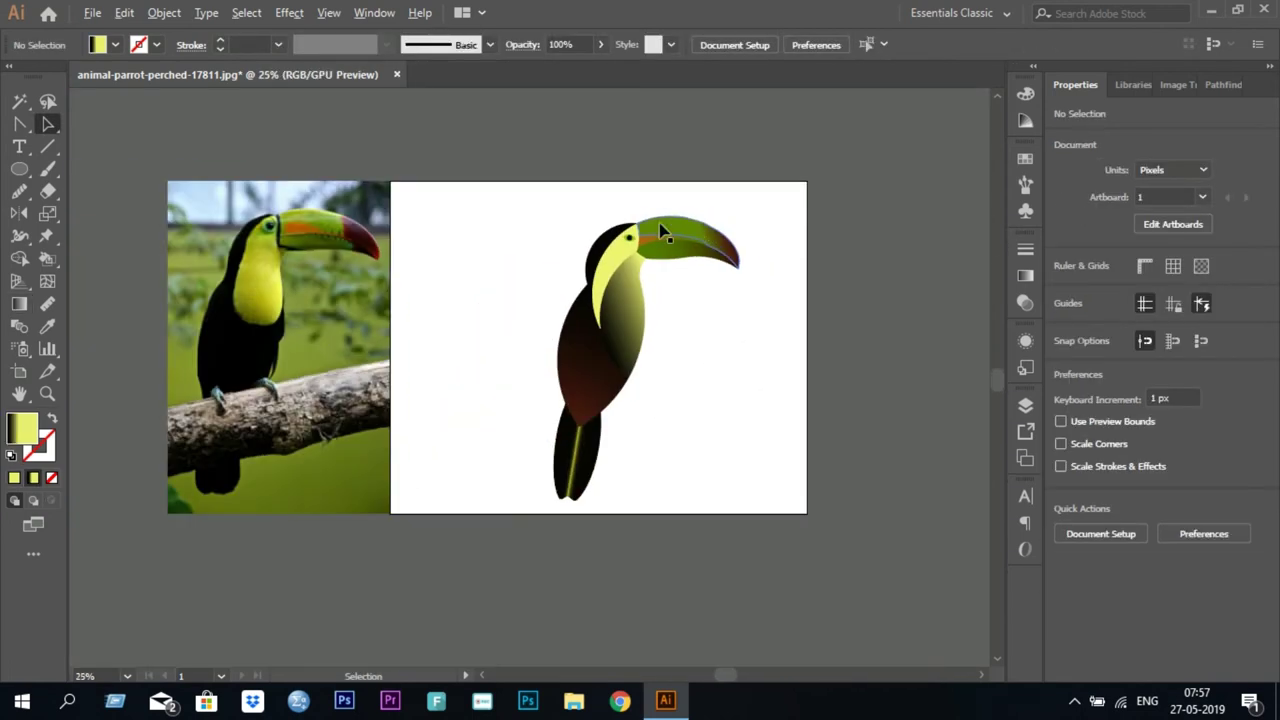
scroll(660, 232, "up", 5)
left_click(634, 334)
scroll(657, 351, "up", 2)
scroll(408, 280, "up", 2)
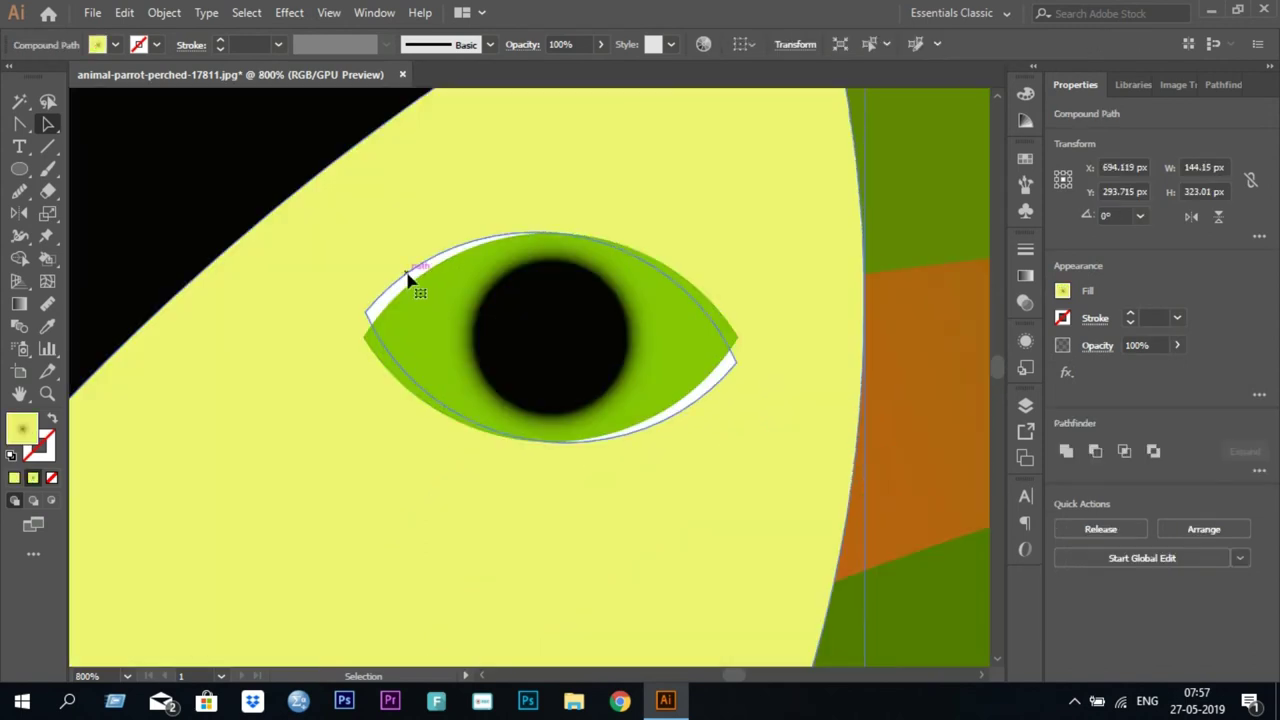
double_click(717, 382)
left_click(717, 420)
double_click(120, 325)
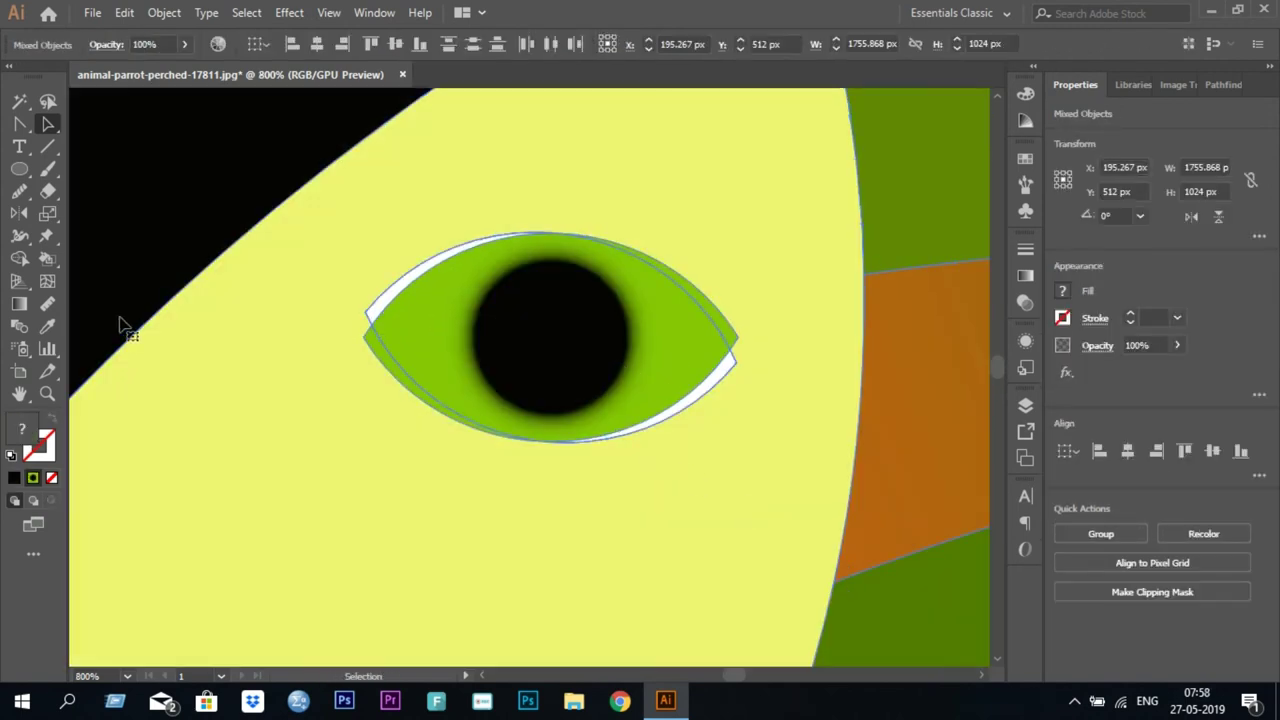
key("shift+m")
left_click(403, 386)
key("ctrl+z")
Group all the toucan artwork into a single 1755.868 × 1024 px group.
key("ctrl+1")
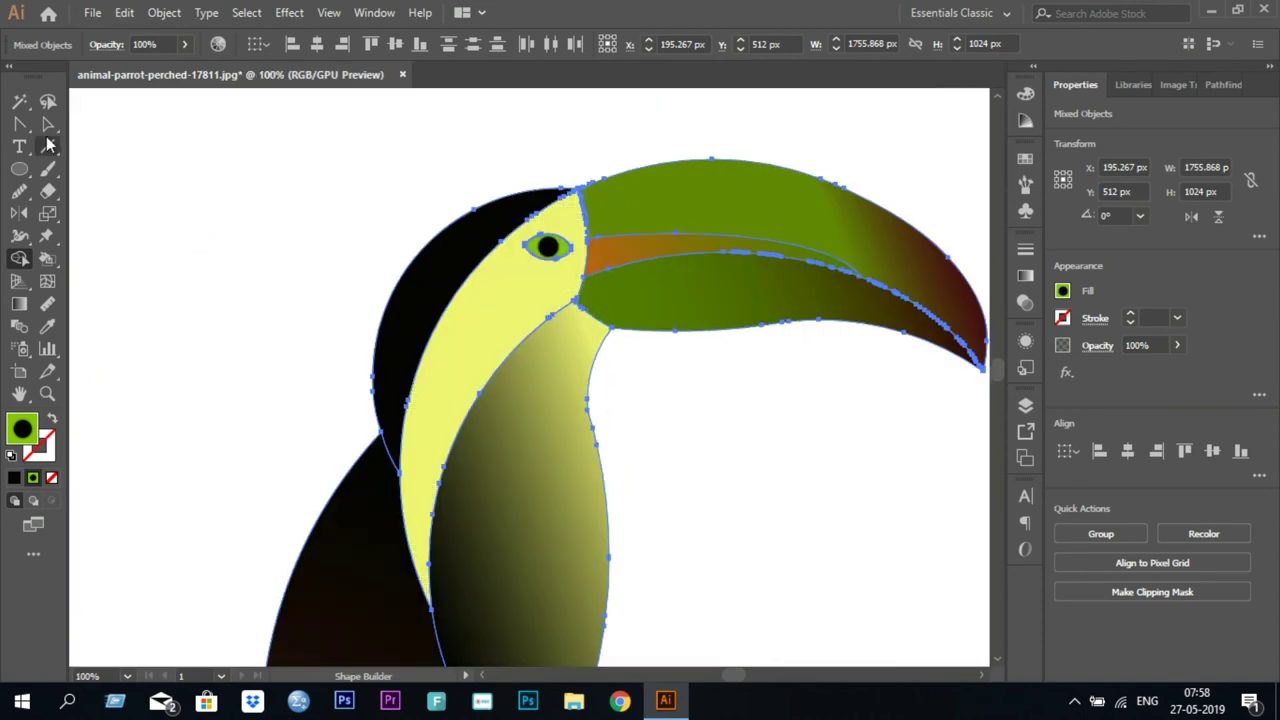
left_click(48, 124)
left_click(640, 314)
key("ctrl+minus")
key("ctrl+minus")
key("ctrl+minus")
left_click(600, 230)
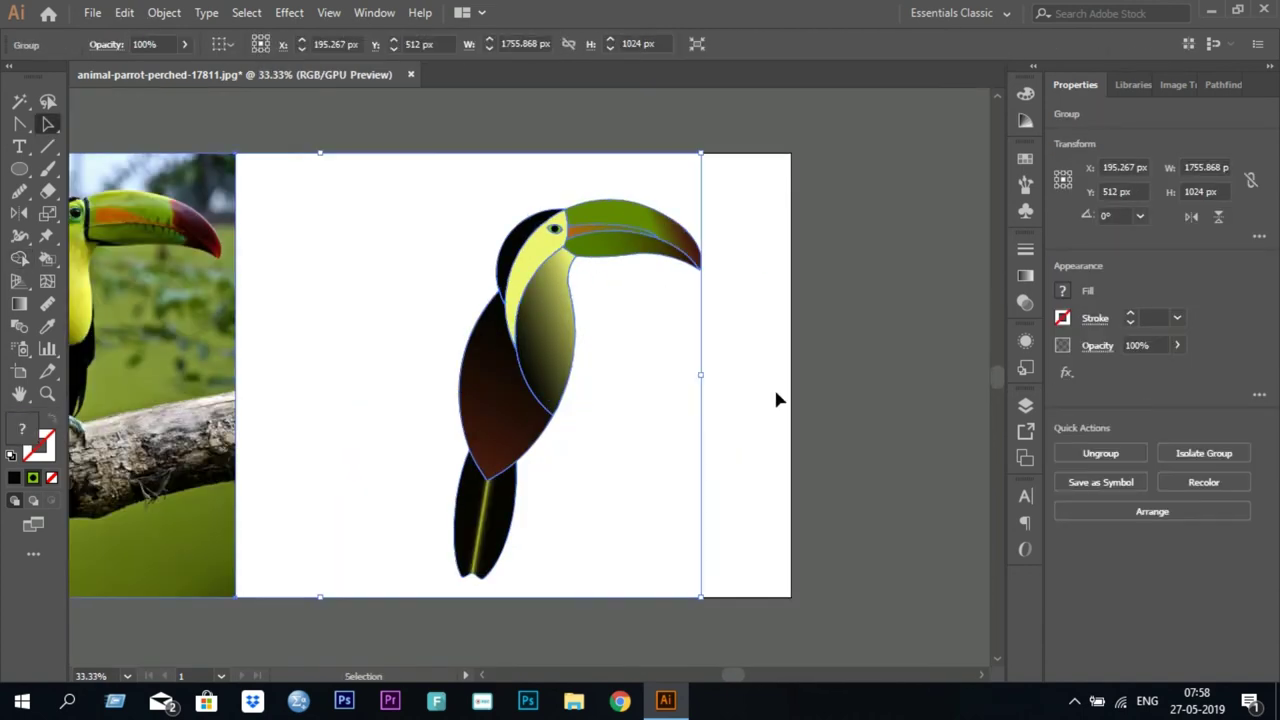